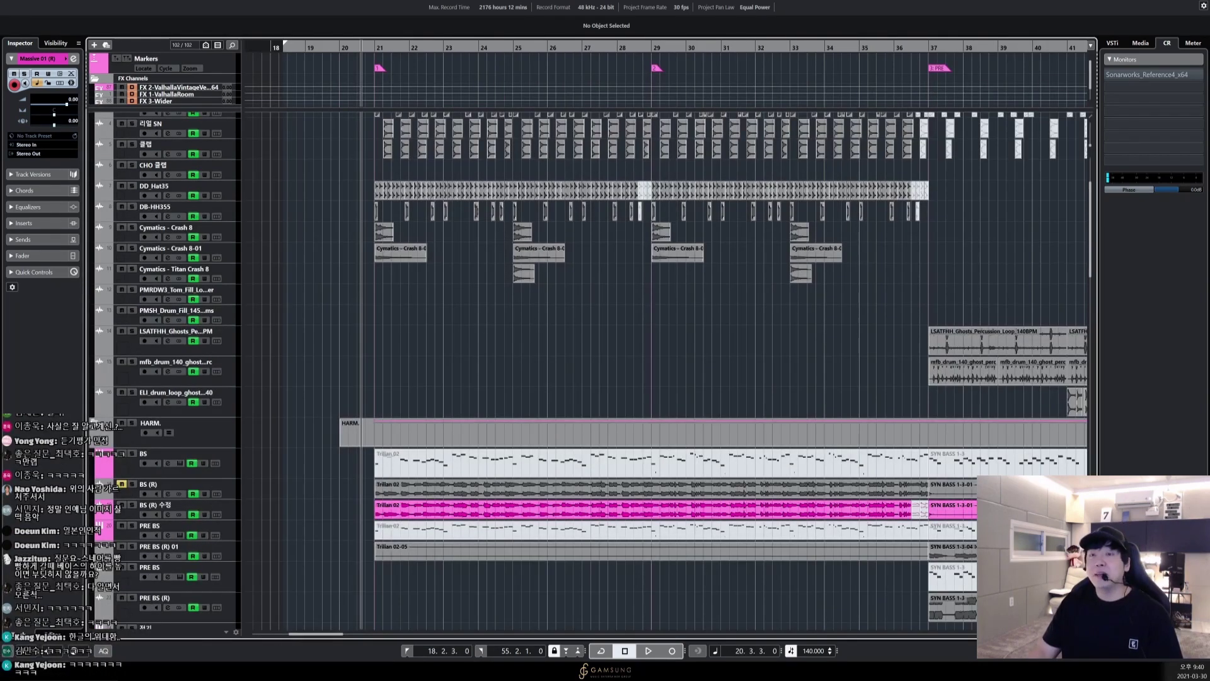
Set the playback position just before bar 21, where the first marker begins
left_click(590, 120)
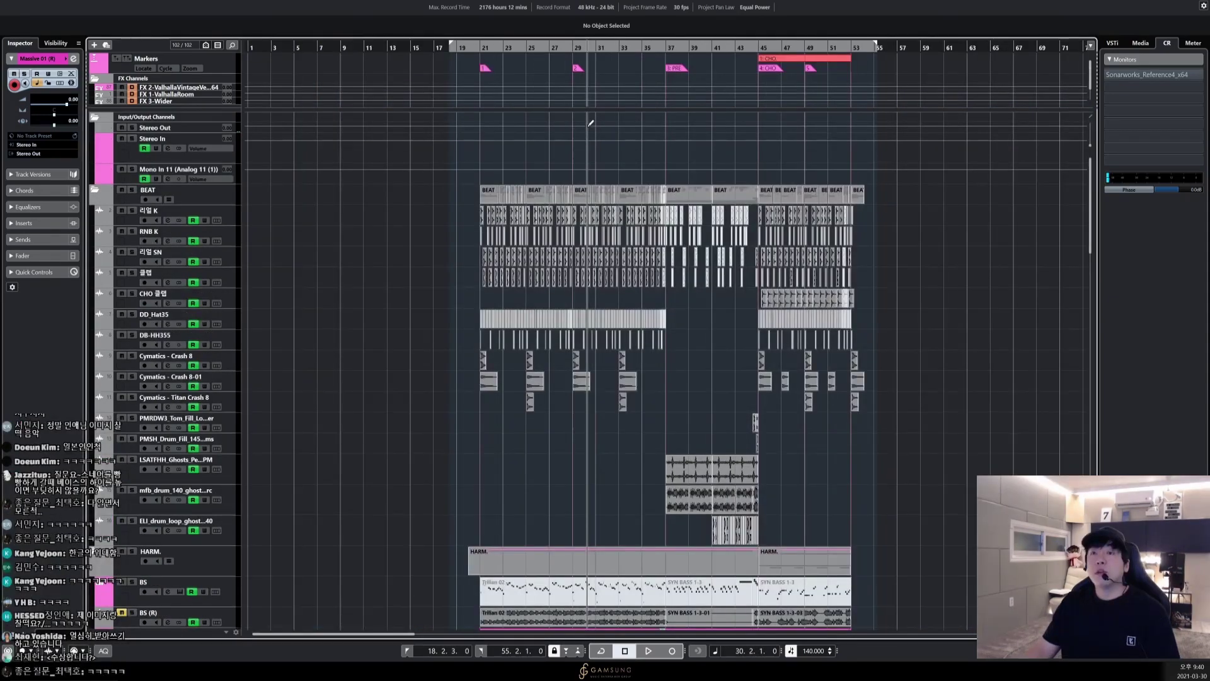
key("h")
key("h")
key("h")
key("h")
key("h")
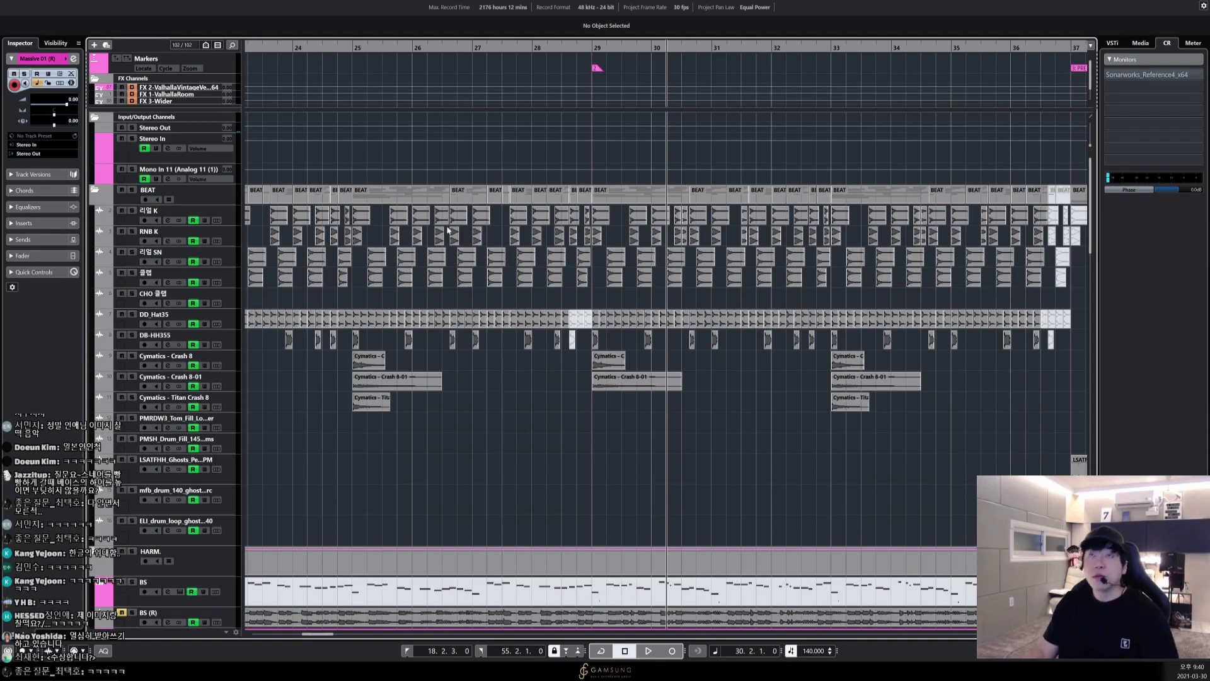
key("g")
key("g")
key("g")
left_click(341, 46)
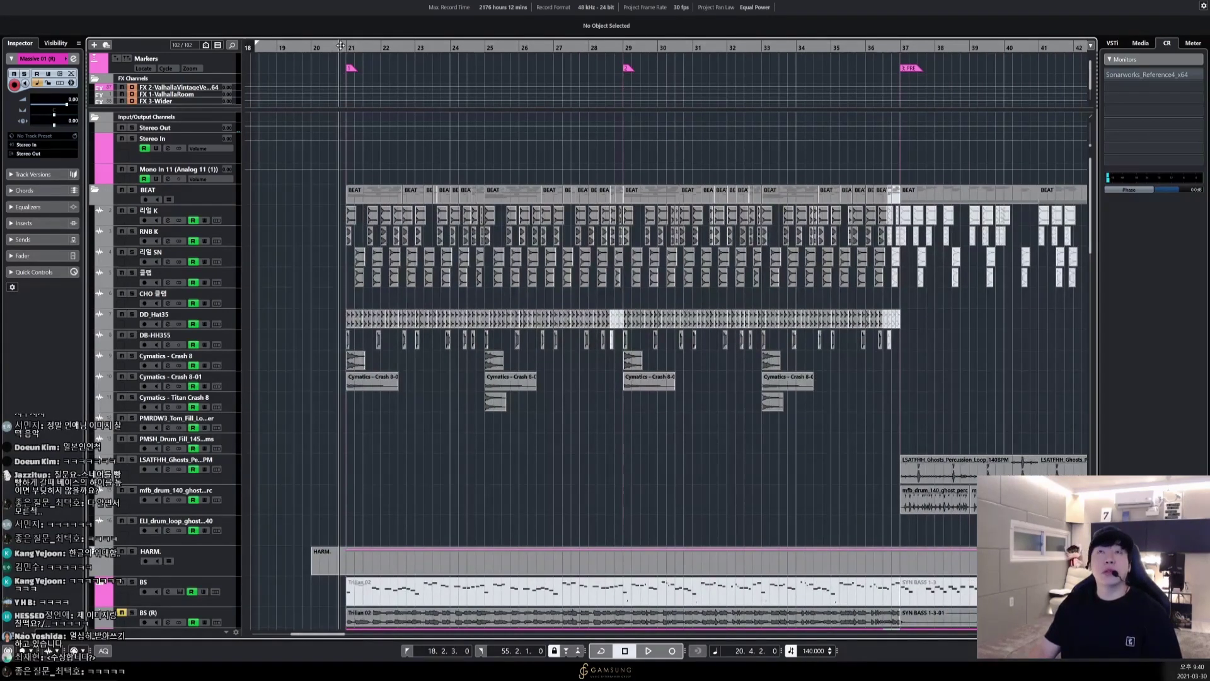
Solo the 리얼 K kick track, play it from just before bar 21 and examine its kick samples up close
left_click(233, 221)
key("s")
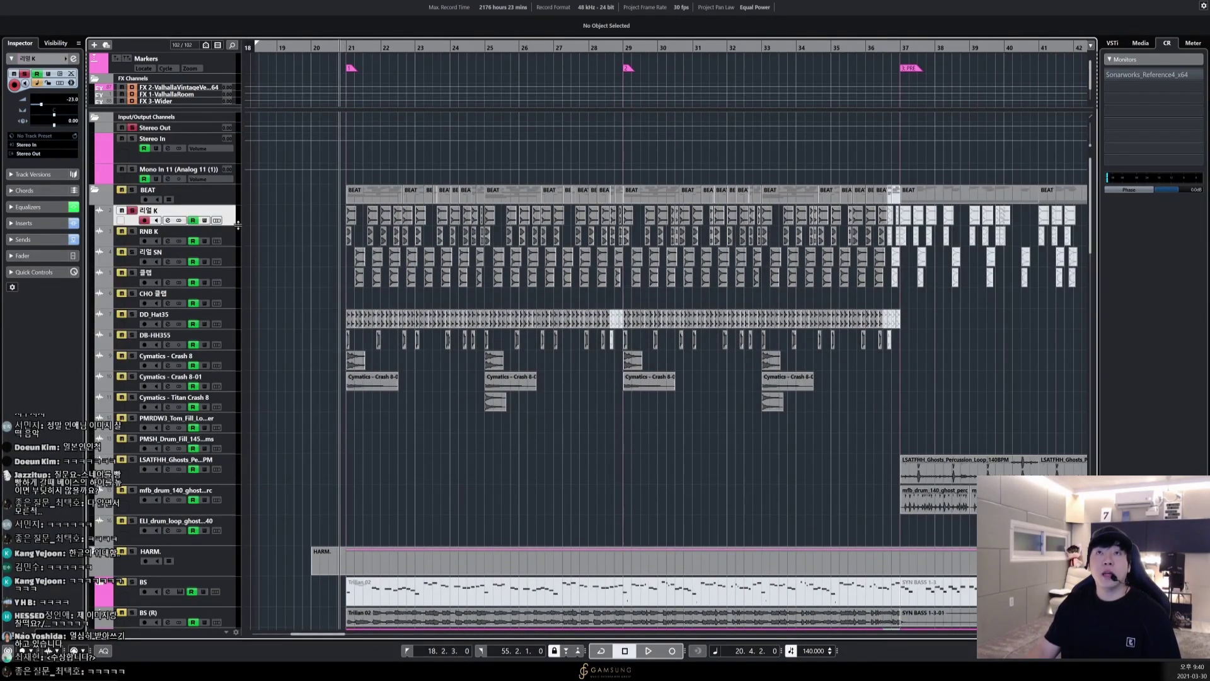
key("space")
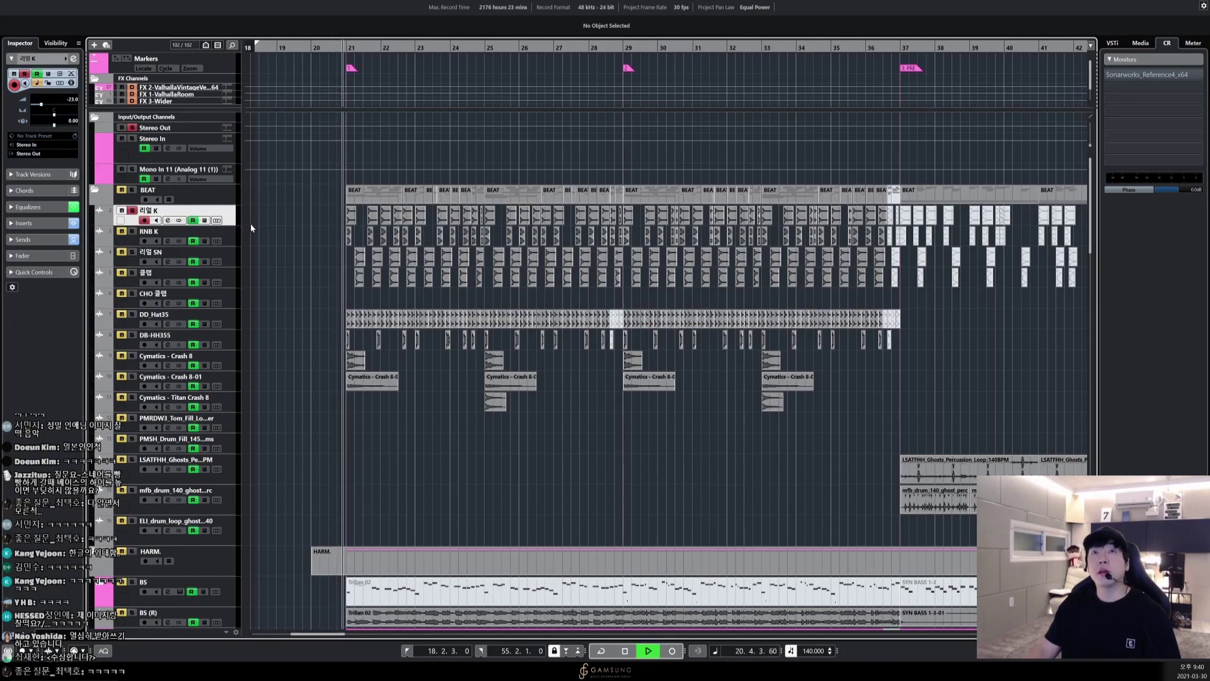
key("h")
key("h")
key("h")
key("h")
key("h")
key("h")
key("h")
key("h")
key("h")
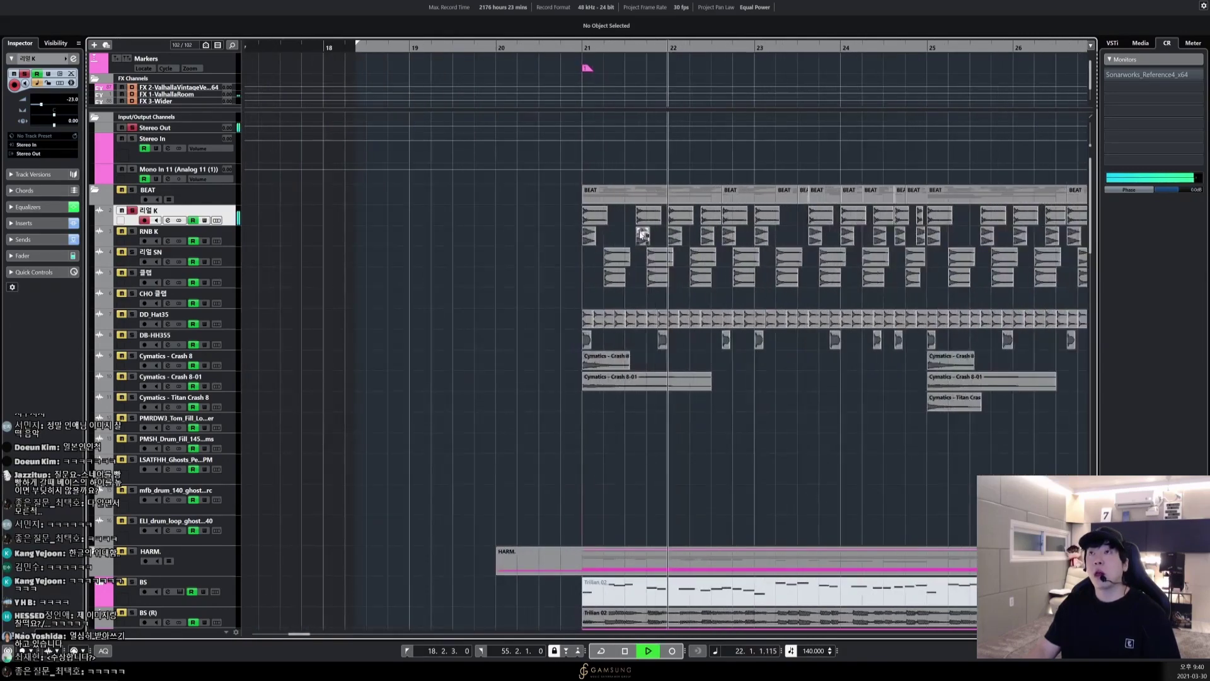
key("shift+h")
key("shift+h")
key("h")
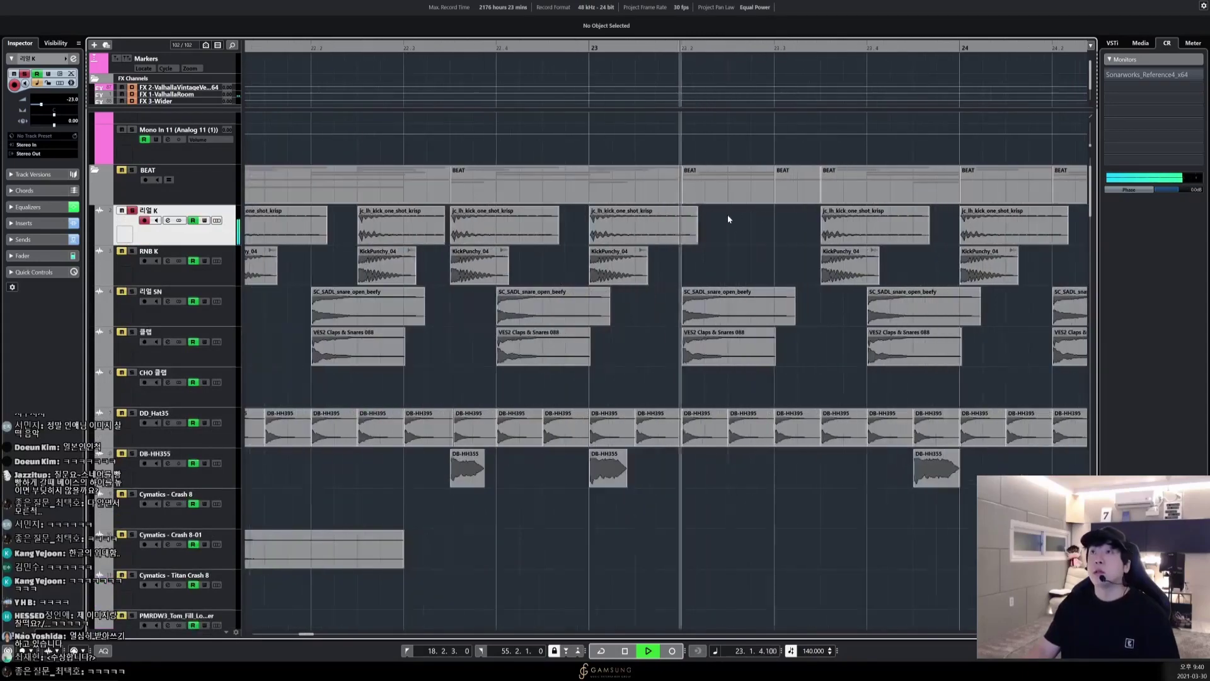
Solo the RNB K track and play its KickPunchy_04 sample from just before bar 21
left_click(827, 218)
key("space")
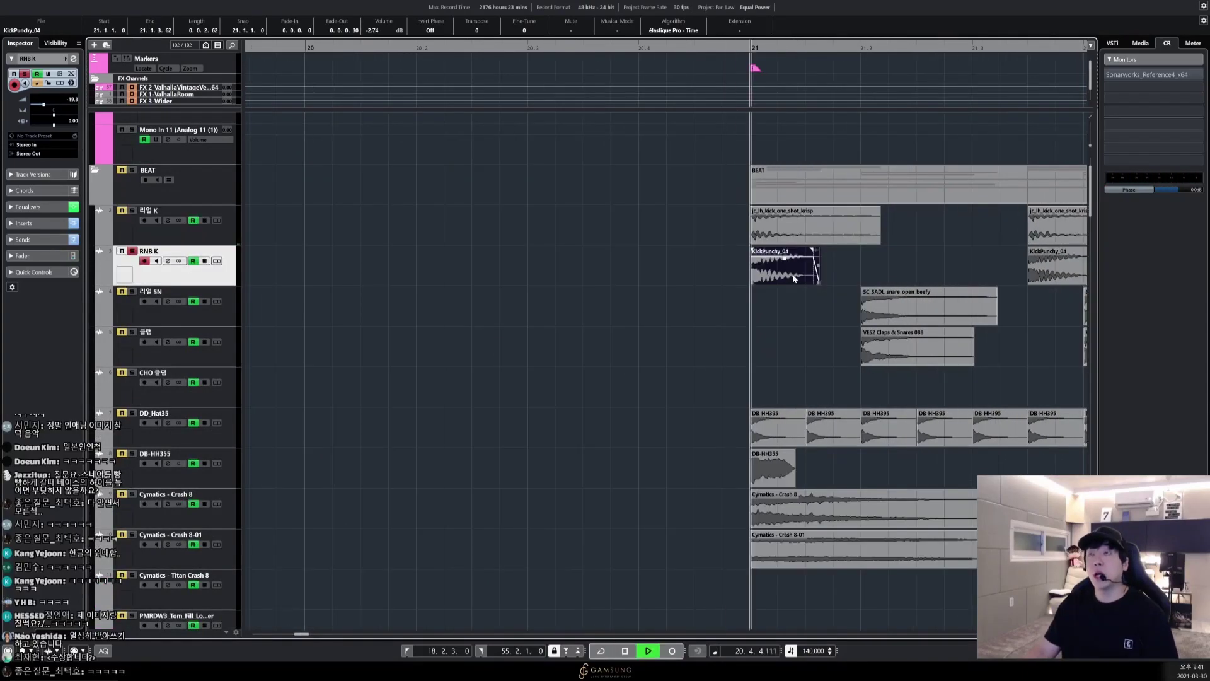
key("space")
key("space")
key("space")
key("space")
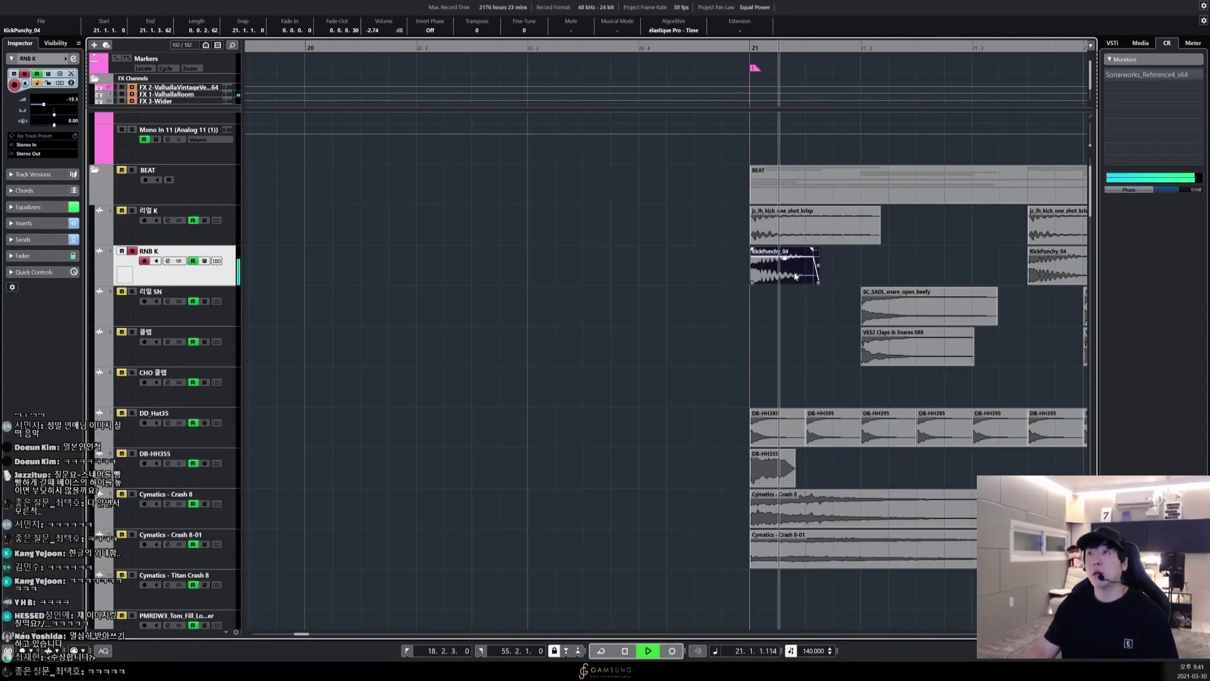
key("h")
key("h")
key("space")
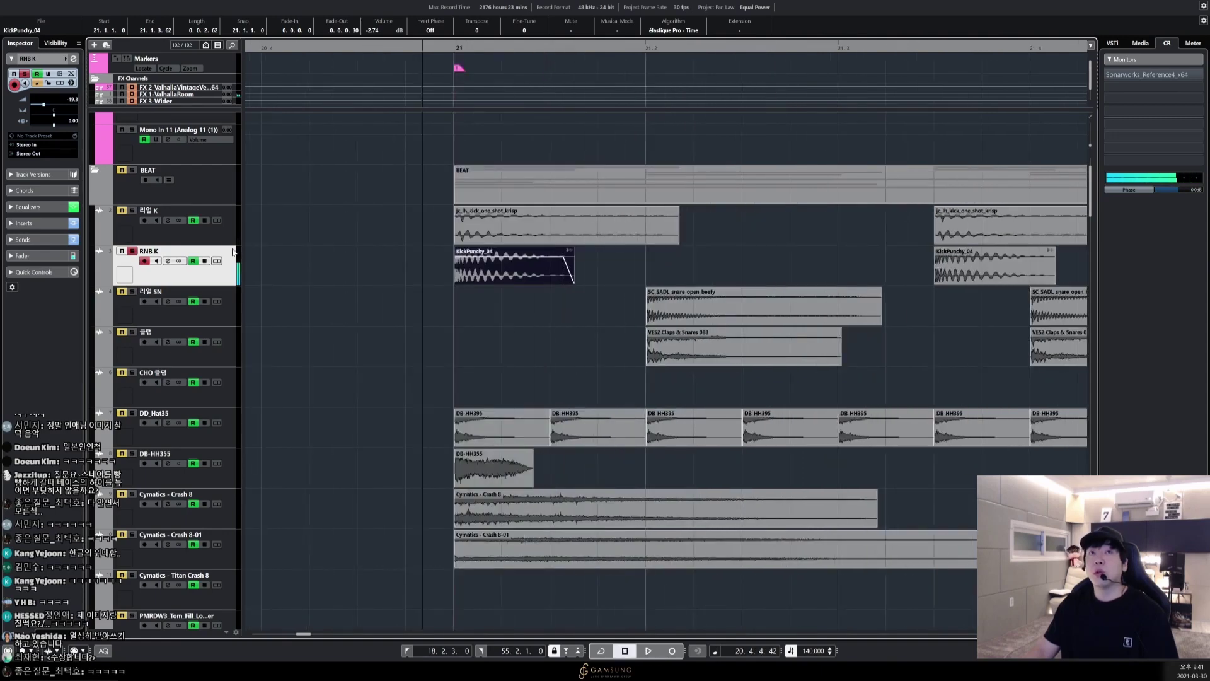
Solo the 리얼 K and RNB K kick tracks together and play the layered kick from just before bar 21
left_click(131, 210)
left_click(131, 250)
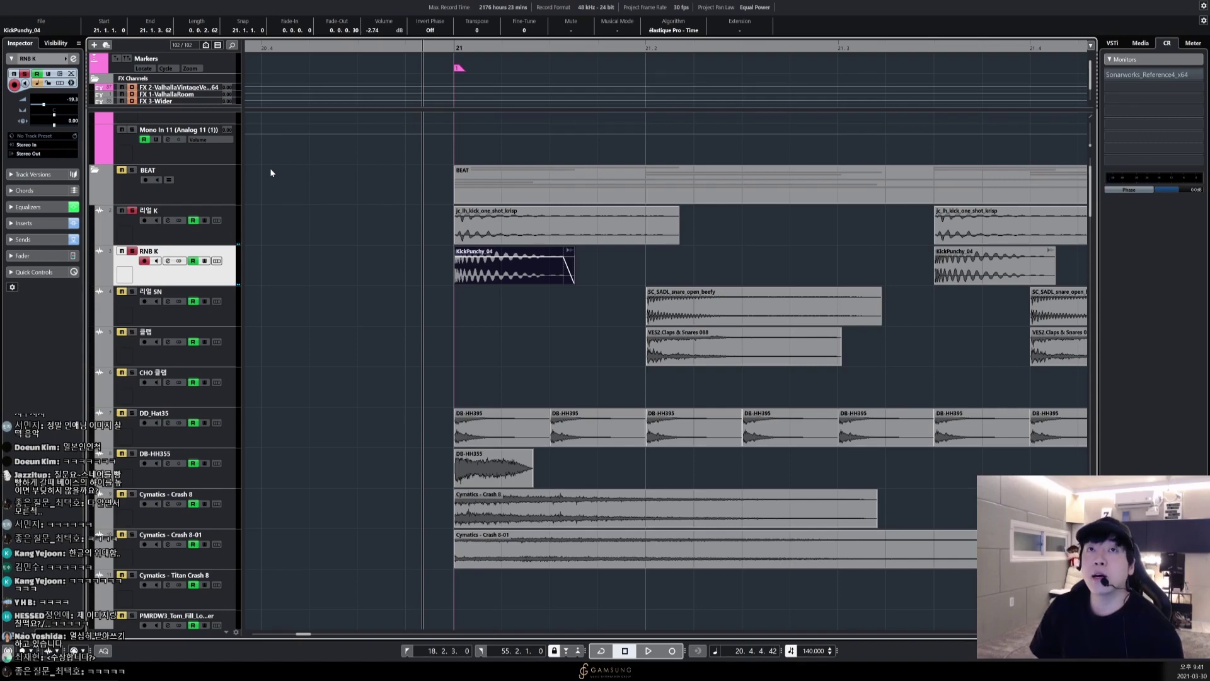
key("space")
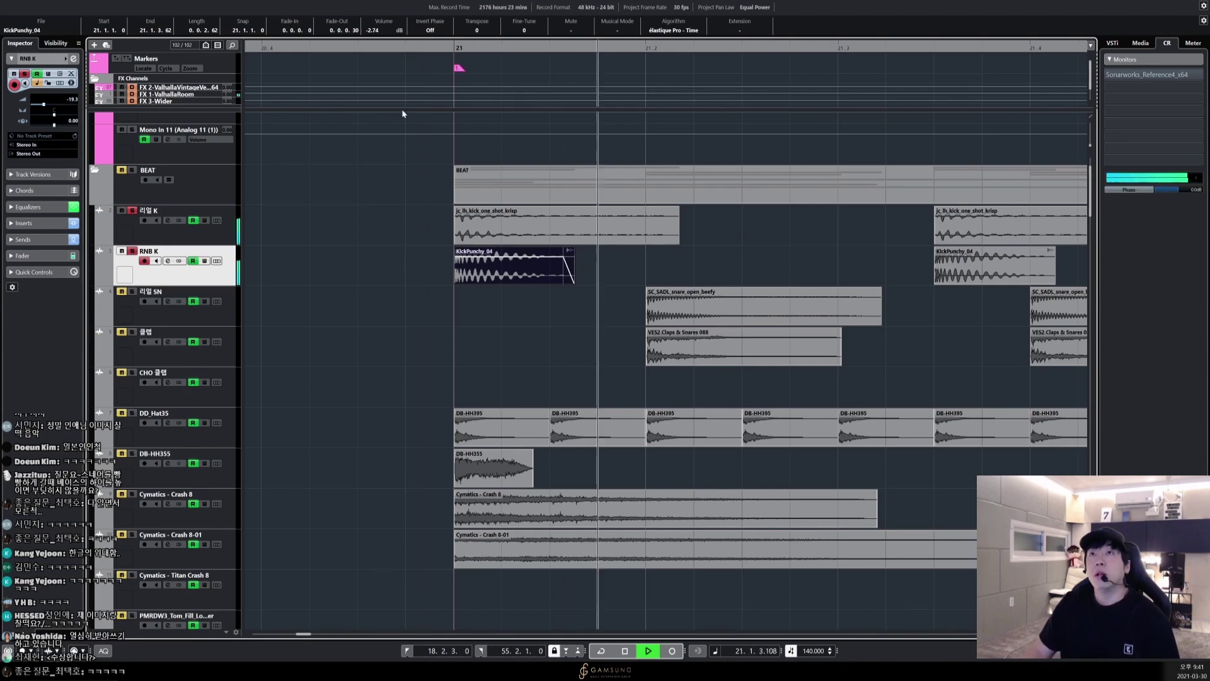
key("g")
key("g")
key("g")
key("g")
key("g")
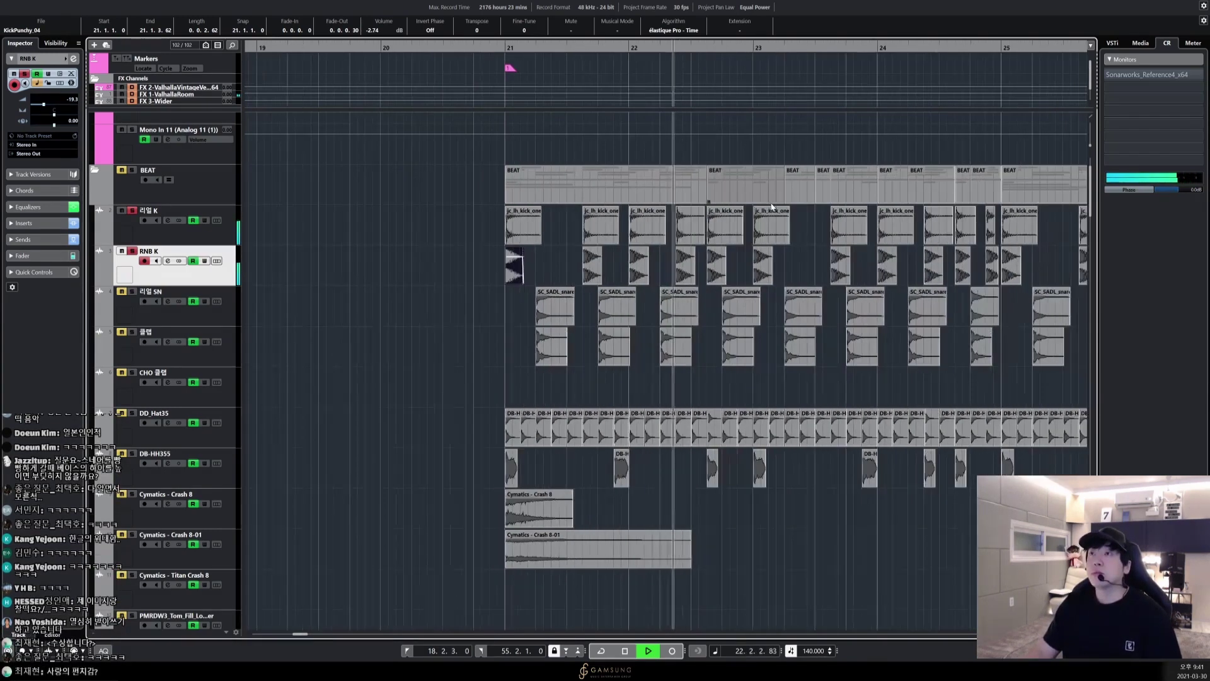
key("g")
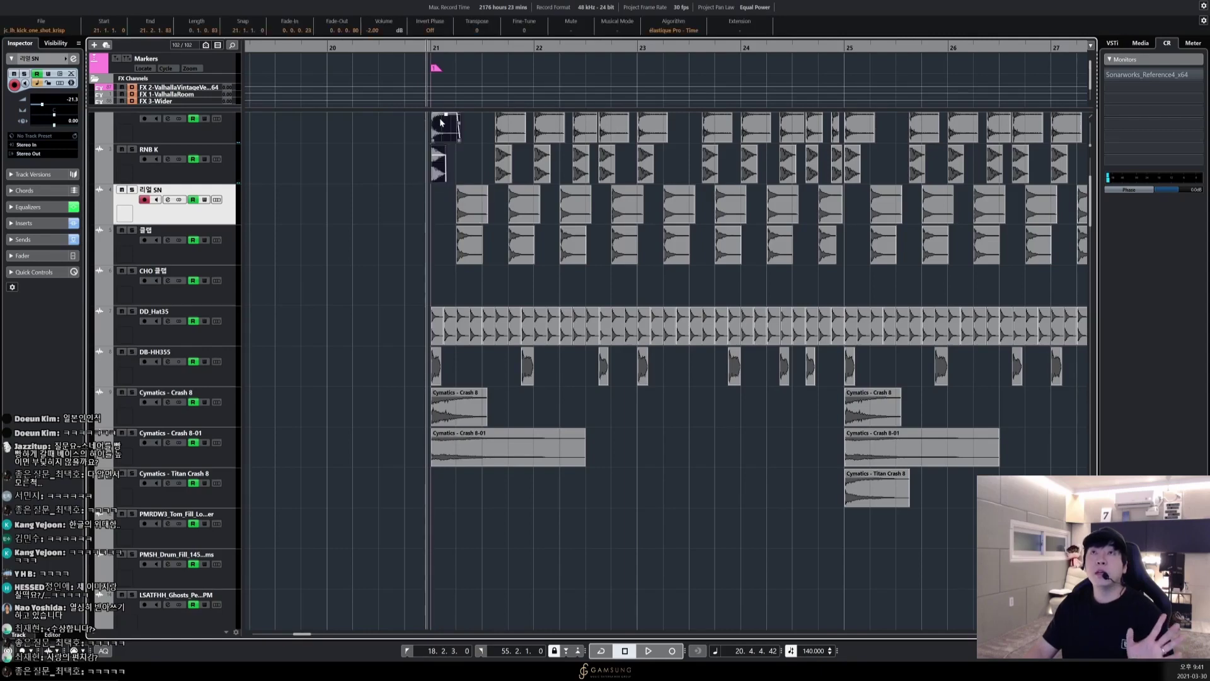
Solo the 리얼 SN snare track by itself and listen to it from just before bar 21
left_click_drag(441, 189, 599, 260)
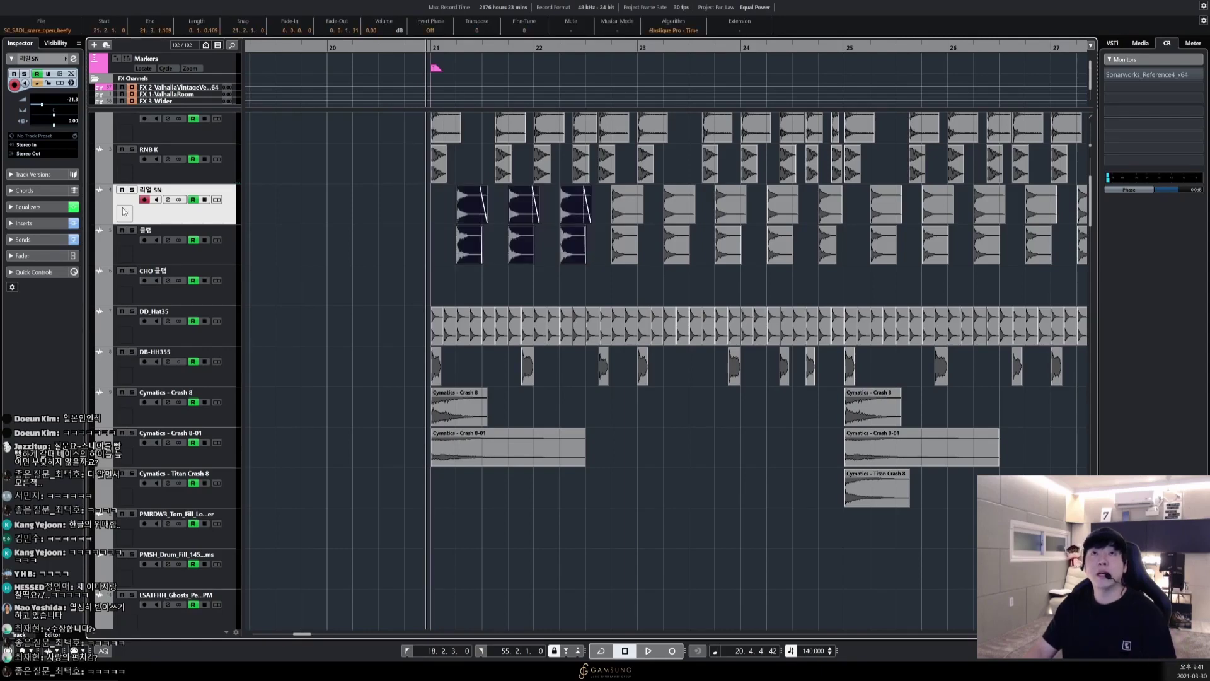
left_click(349, 202)
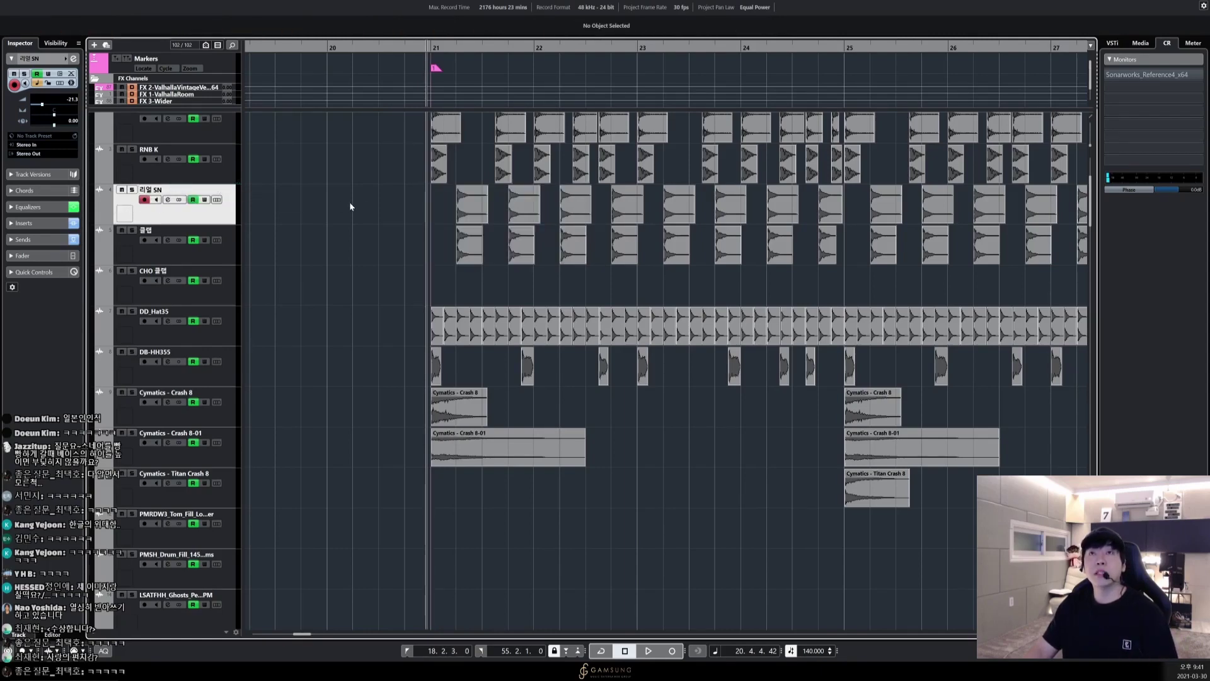
key("s")
key("space")
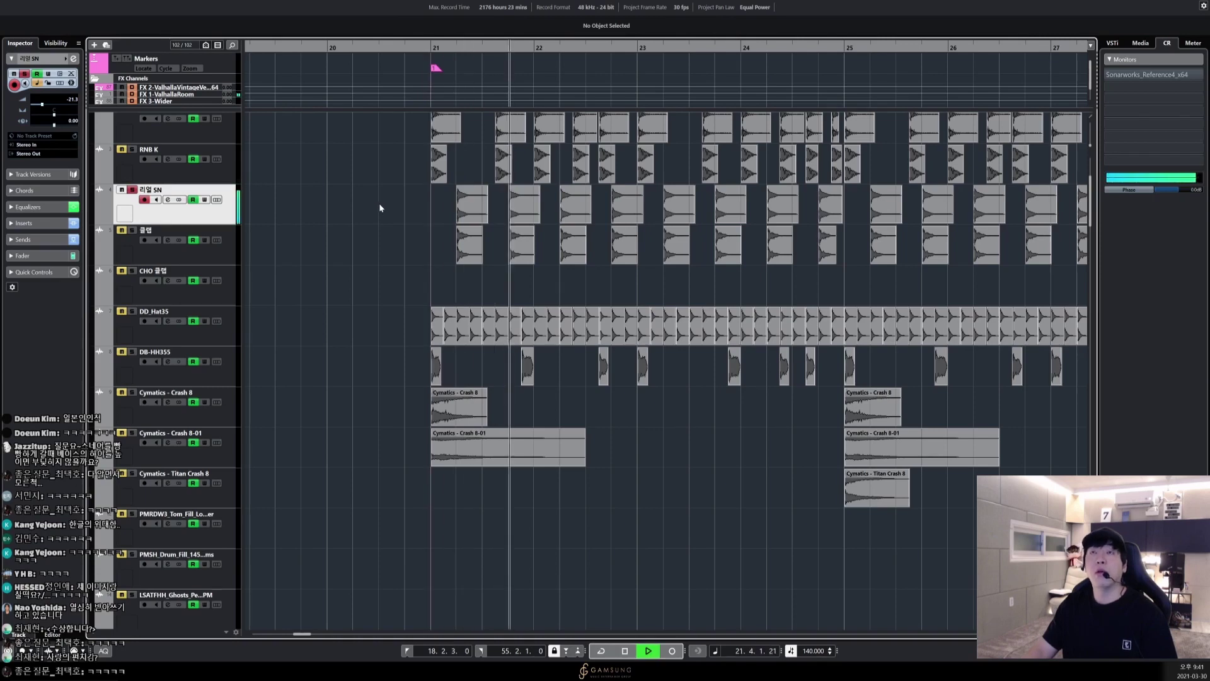
key("space")
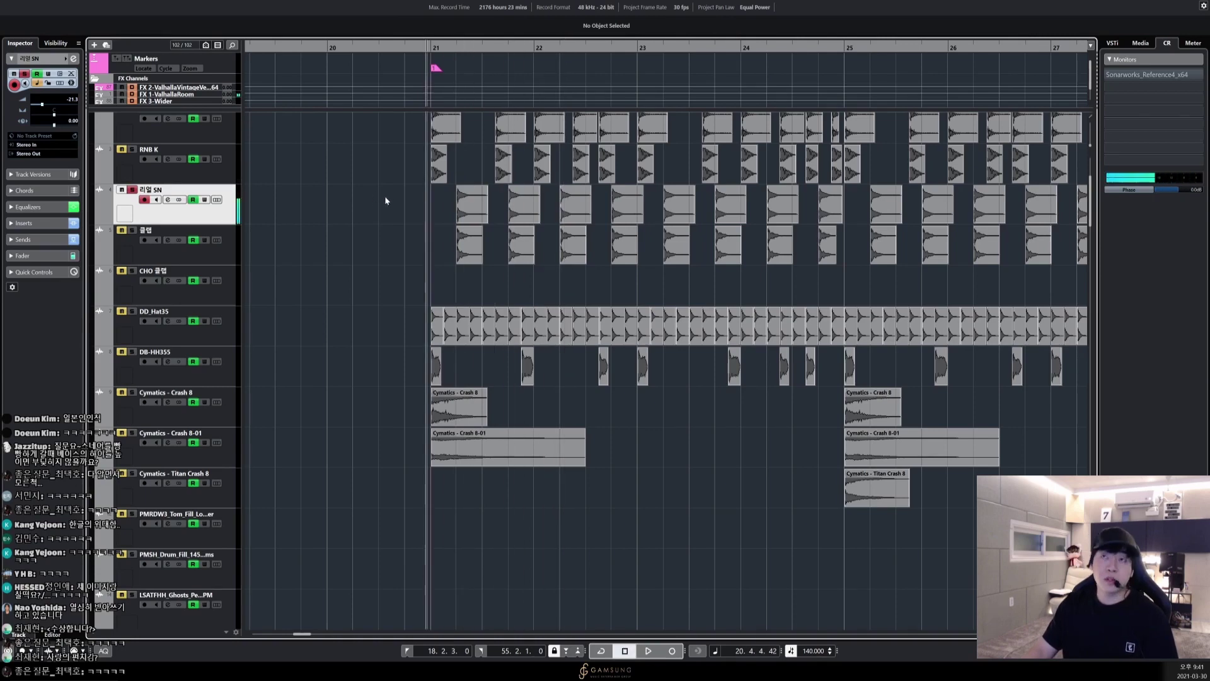
key("space")
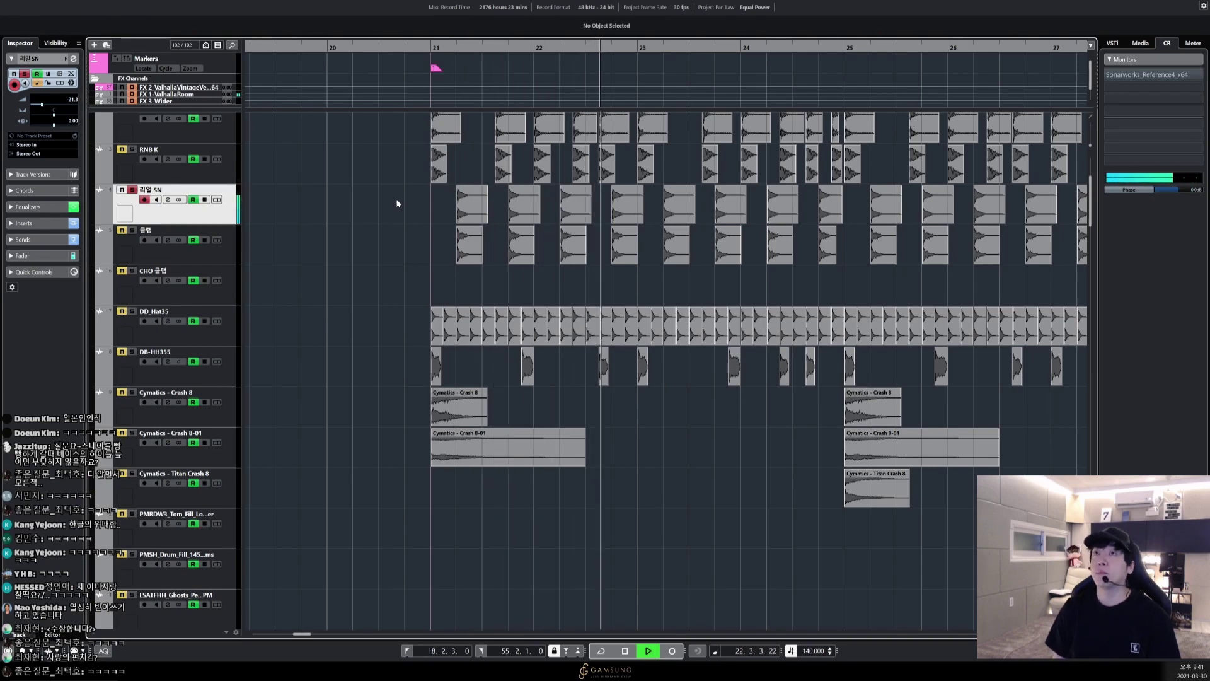
key("space")
Solo the 클랩 clap track by itself and play it briefly
left_click(129, 253)
key("s")
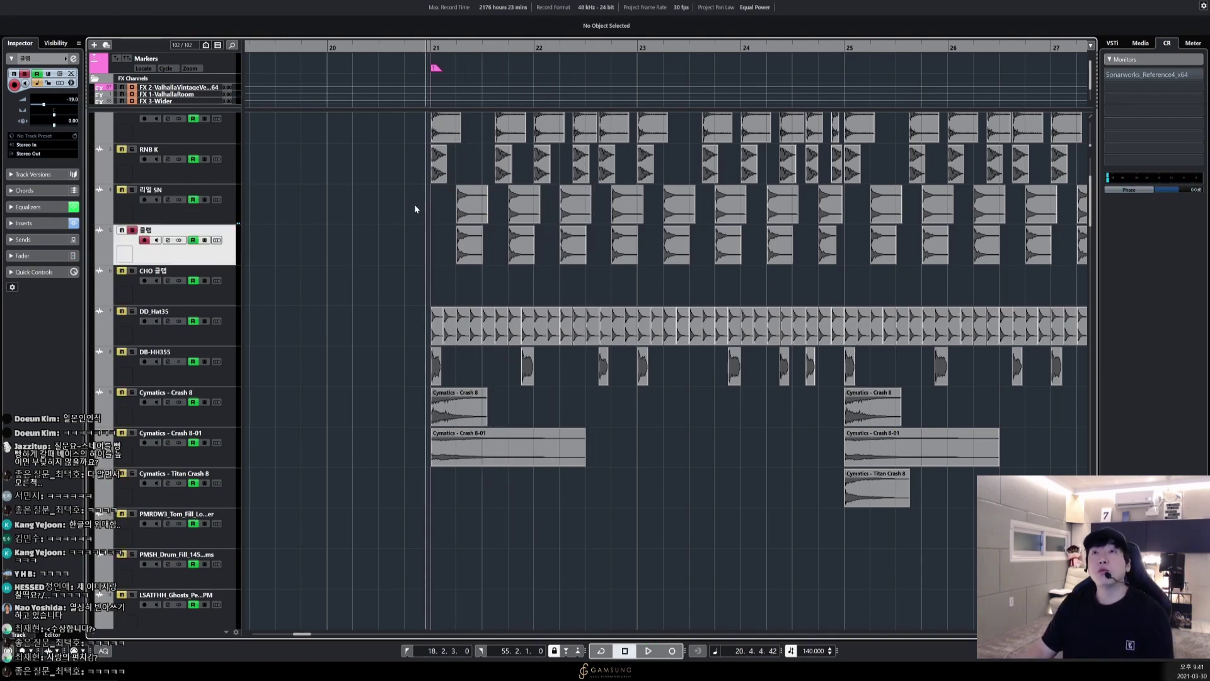
key("space")
key("space")
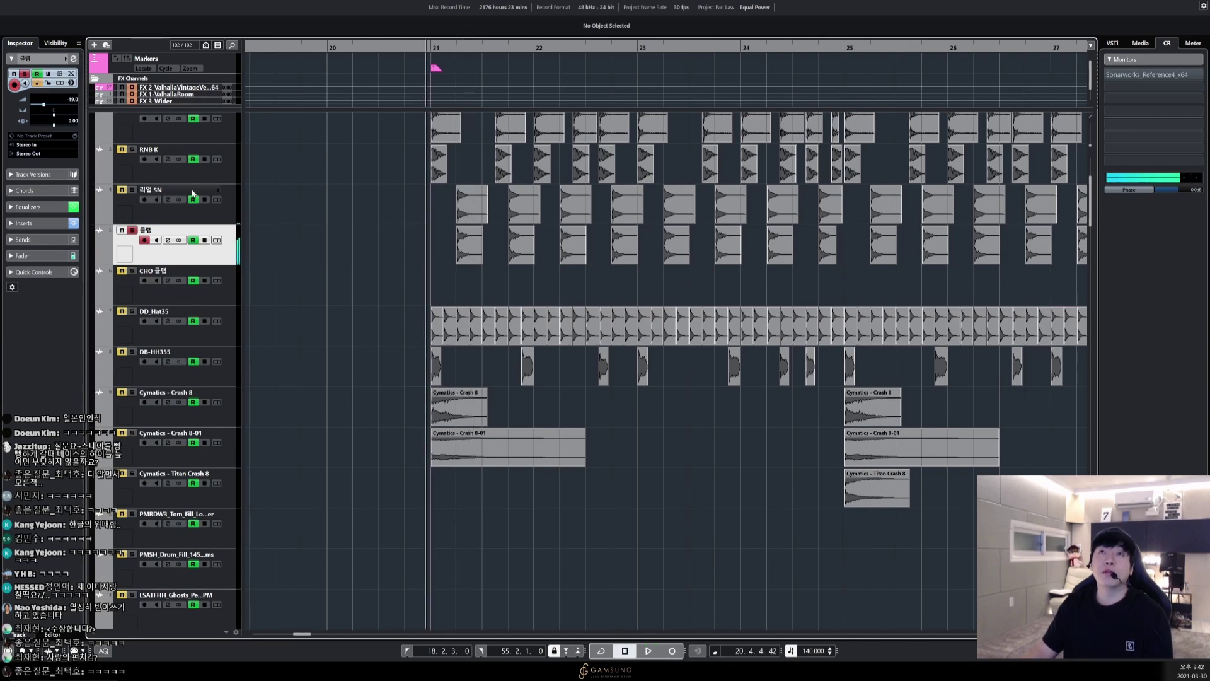
Add 리얼 SN, RNB K and 리얼 K to the soloed clap track and play the combined kick, snare and clap pattern
left_click(124, 214)
key("s")
left_click(127, 173)
key("s")
left_click(128, 135)
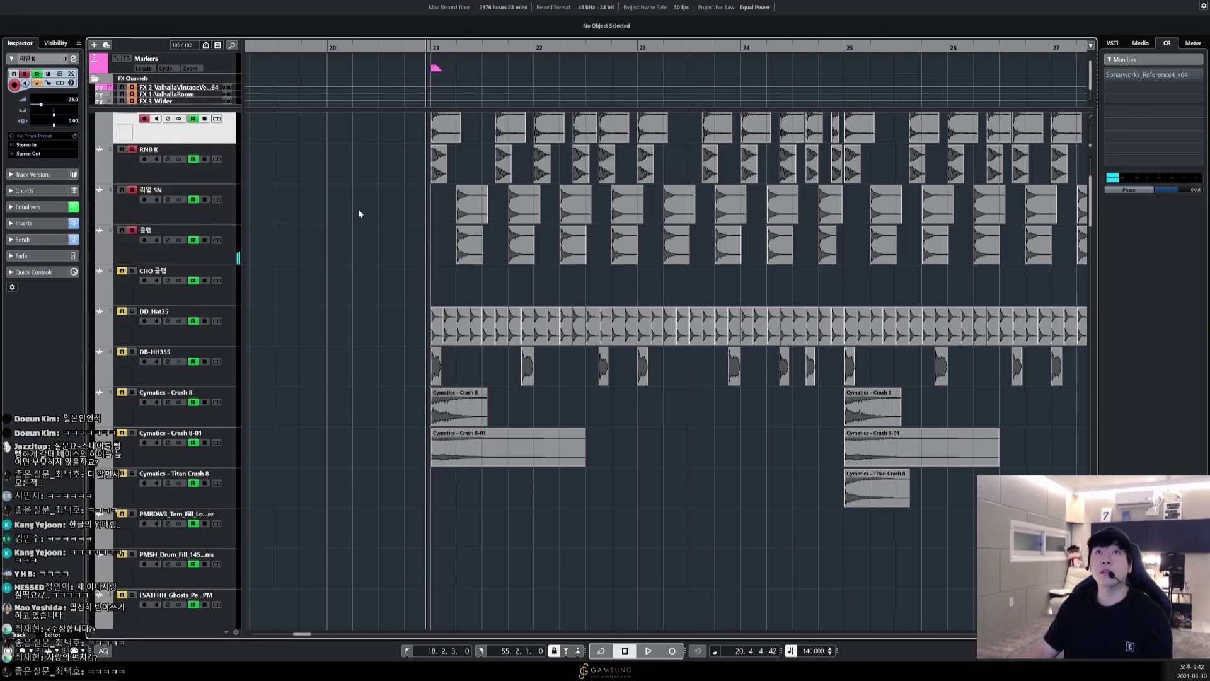
scroll(429, 227, "up", 3)
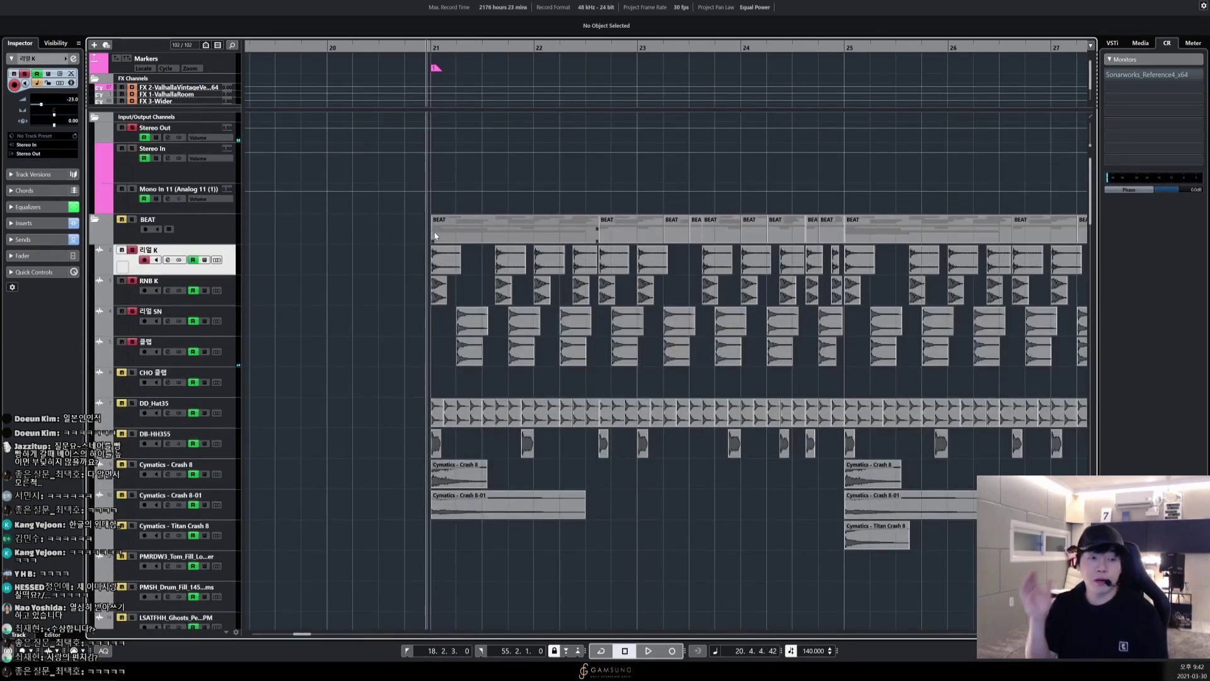
key("space")
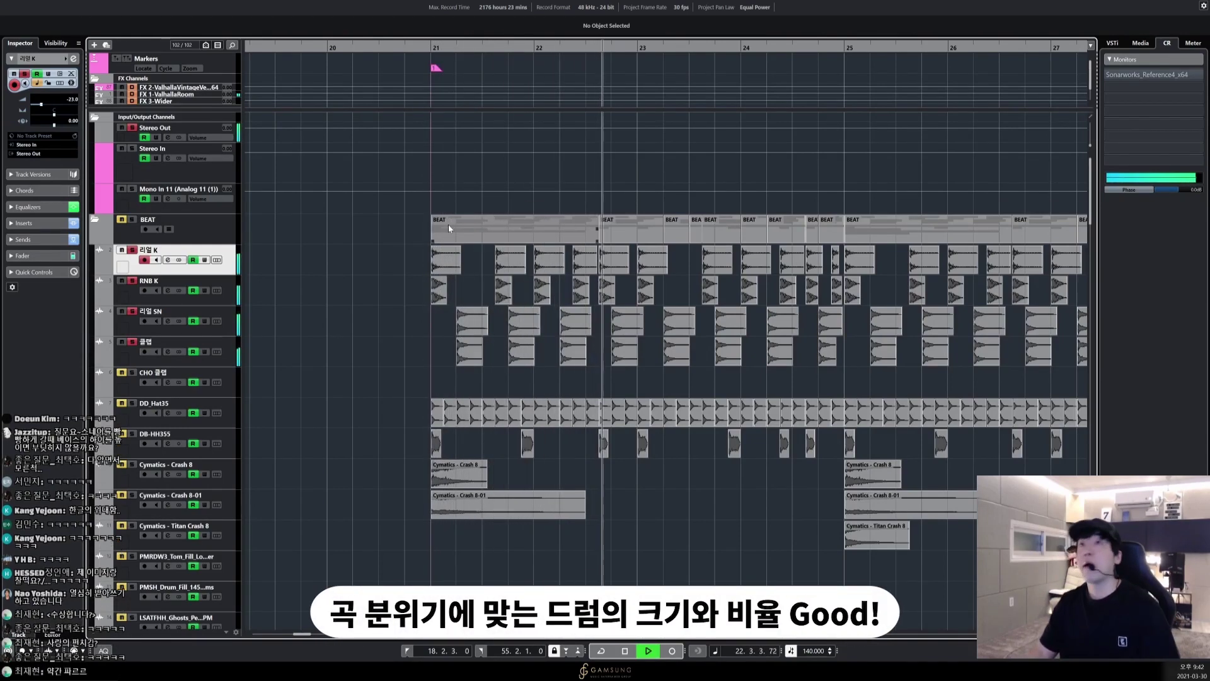
scroll(498, 278, "down", 2)
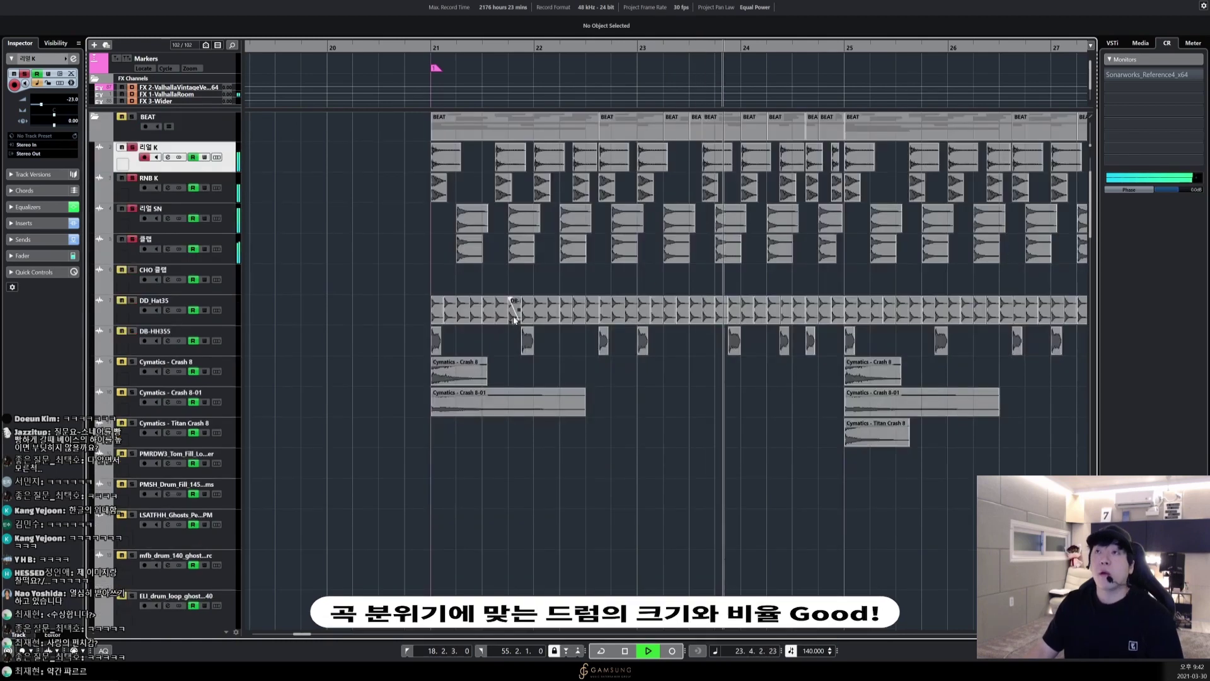
scroll(528, 311, "down", 4, "ctrl")
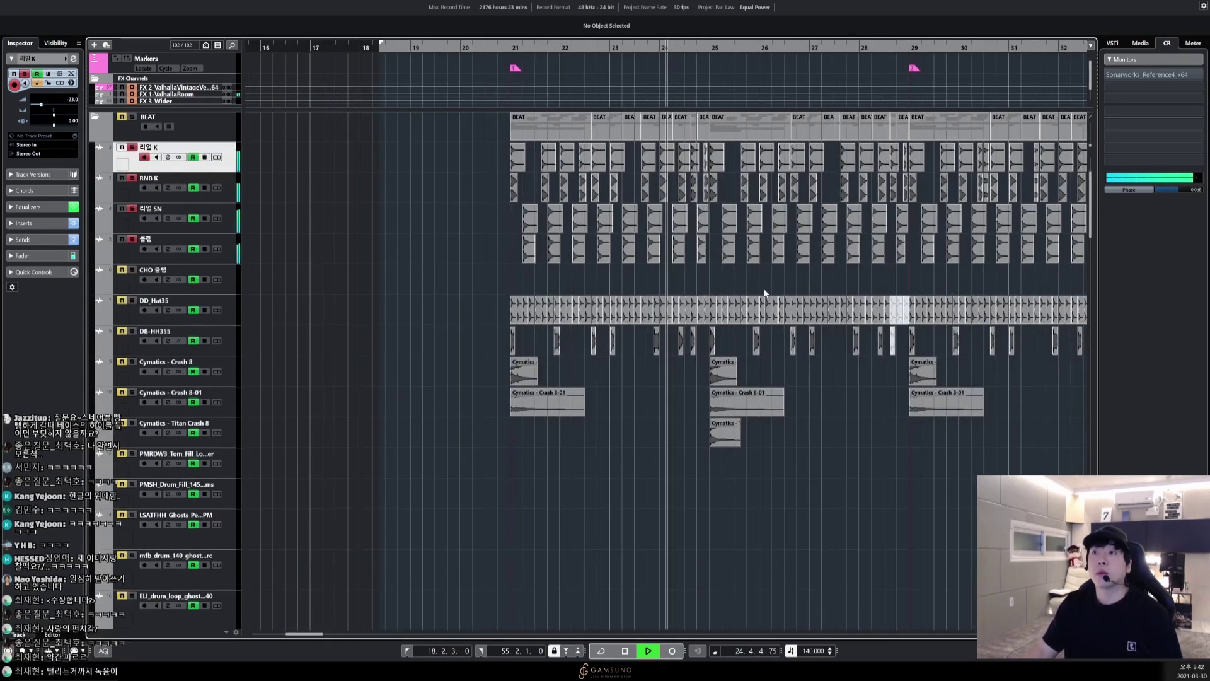
scroll(772, 285, "up", 2, "ctrl")
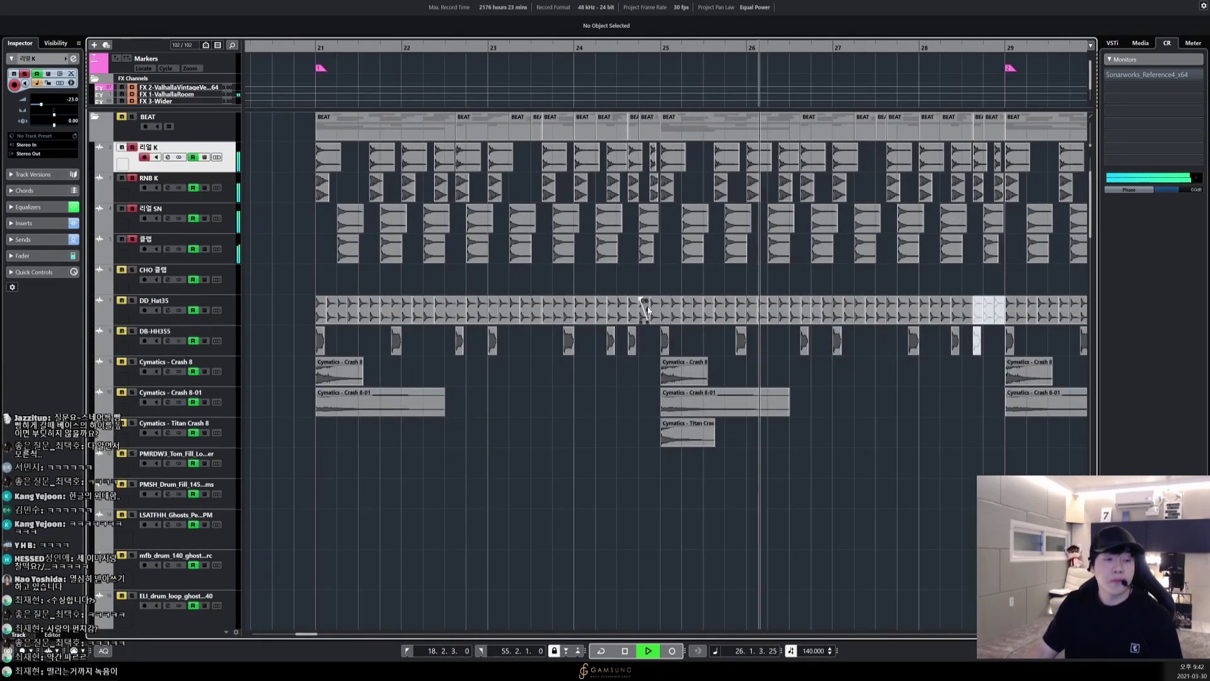
key("space")
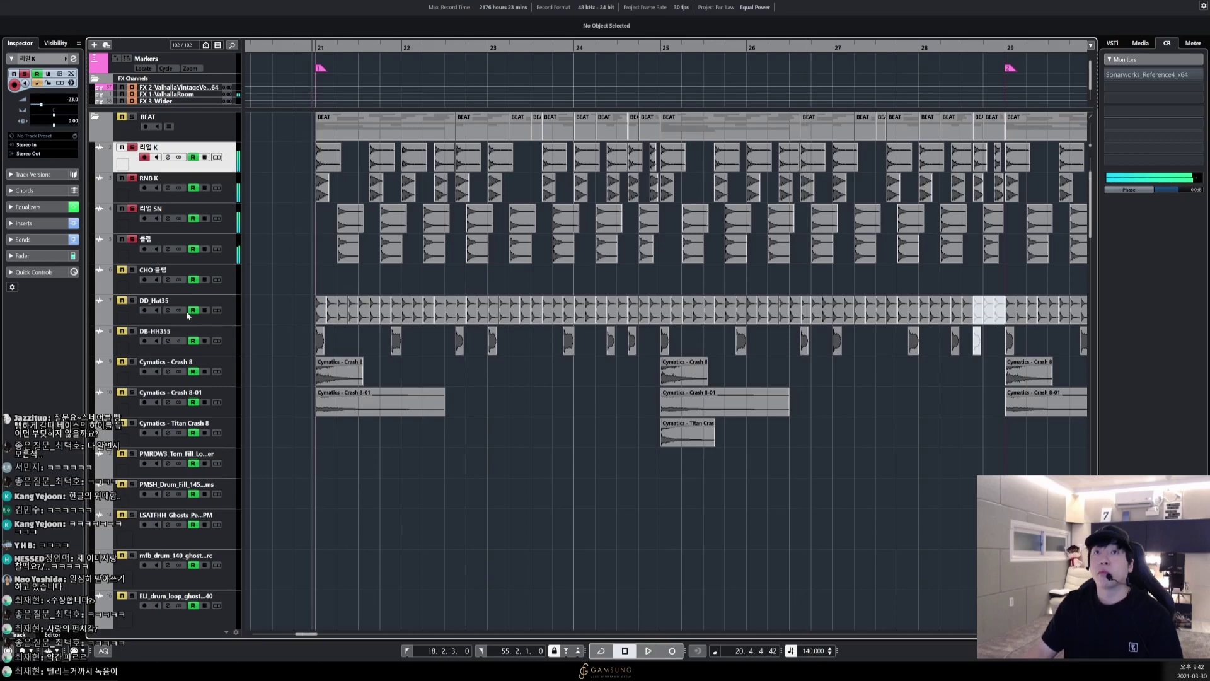
Add the DD_Hat35 and DB-HH355 hi-hat tracks to the soloed drums and play the full groove
left_click(133, 318)
key("space")
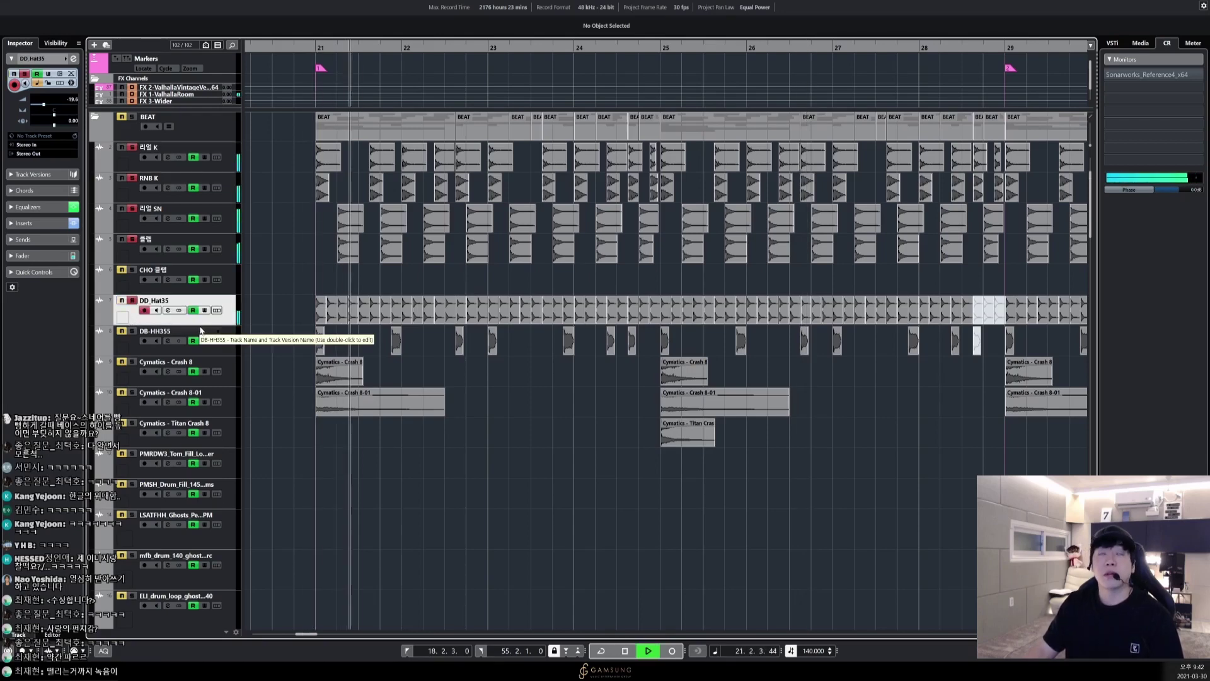
left_click(126, 339)
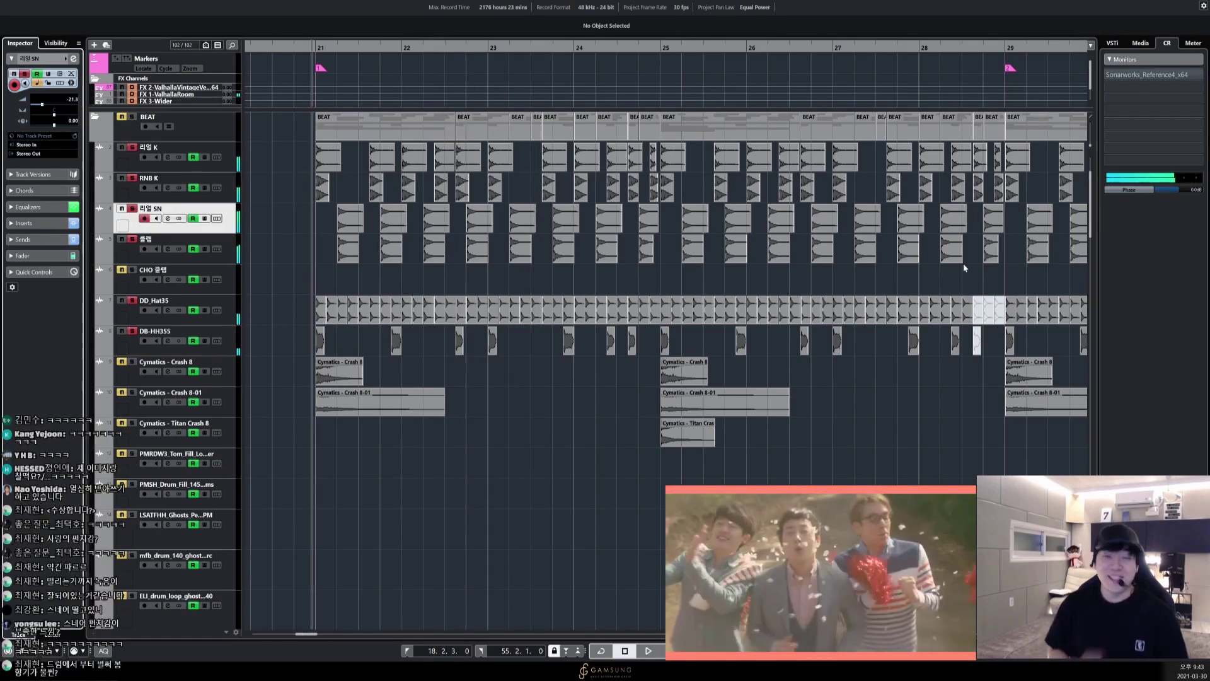
key("space")
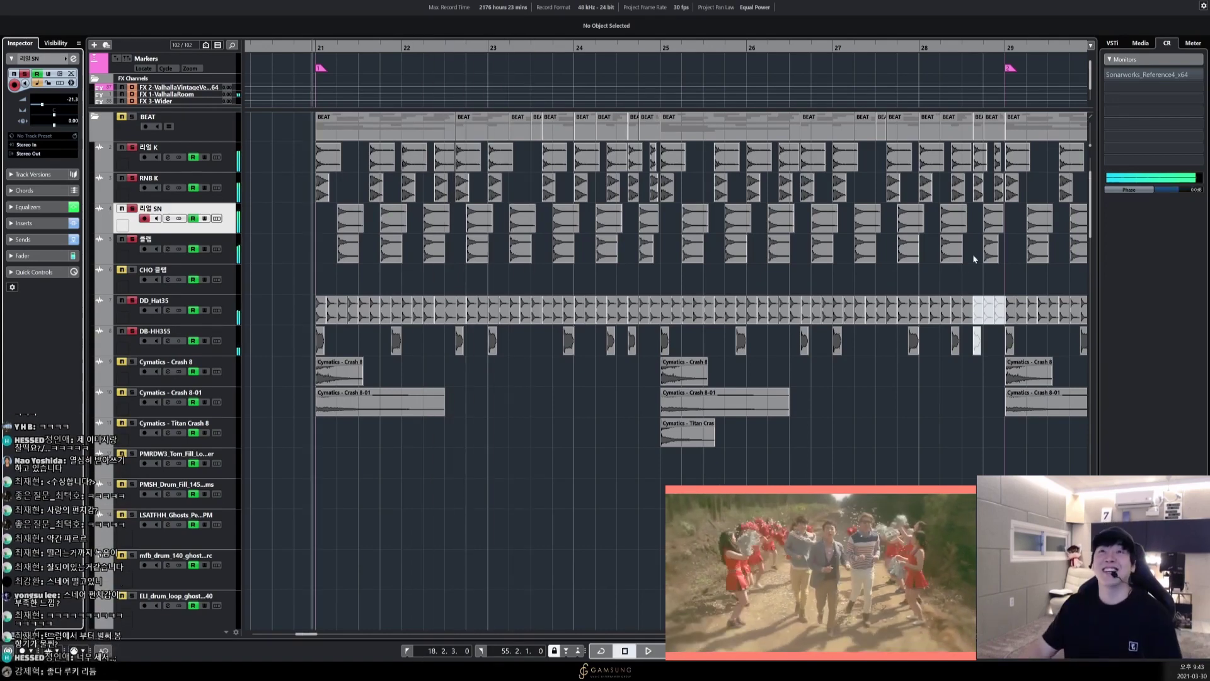
key("space")
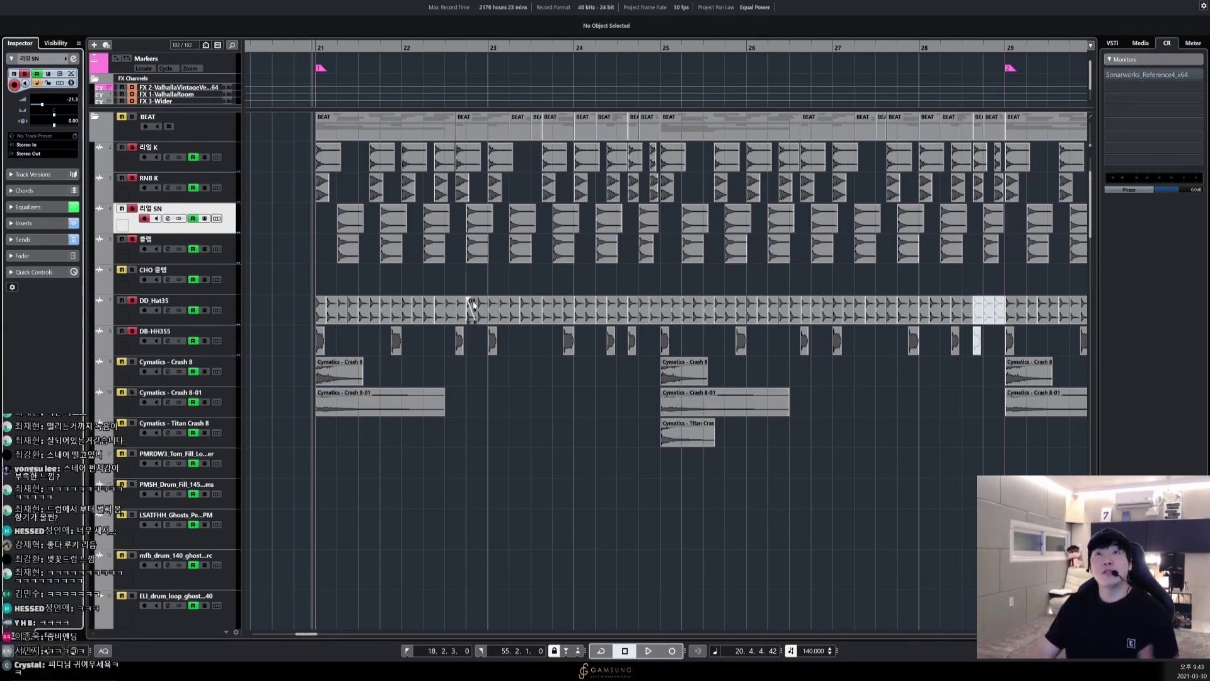
Solo the BS (R) bass track, listen to it from just before bar 21 and stop playback
scroll(275, 303, "down", 5)
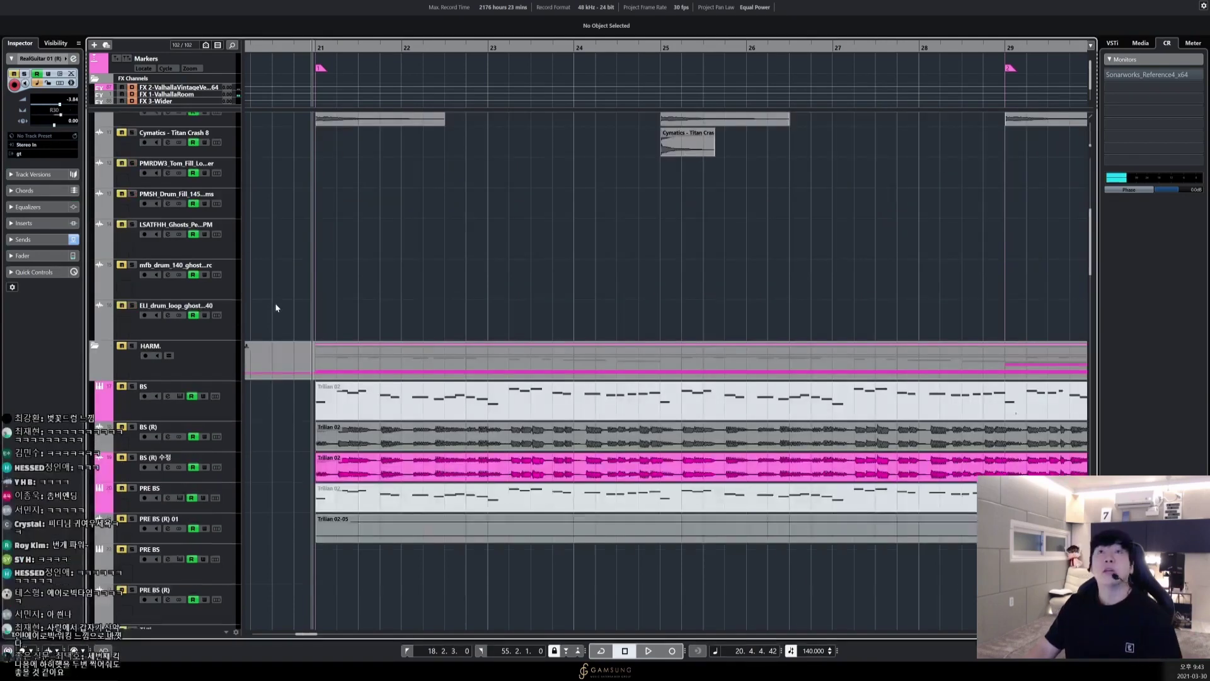
left_click(128, 345)
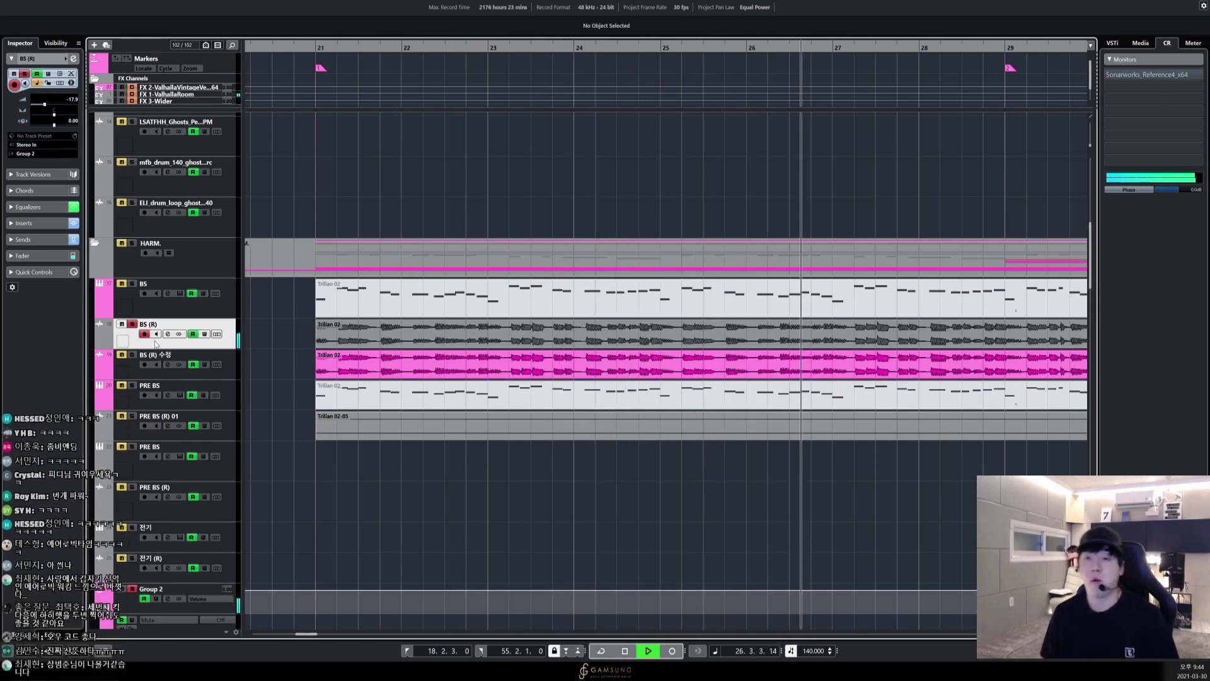
key("shift+1")
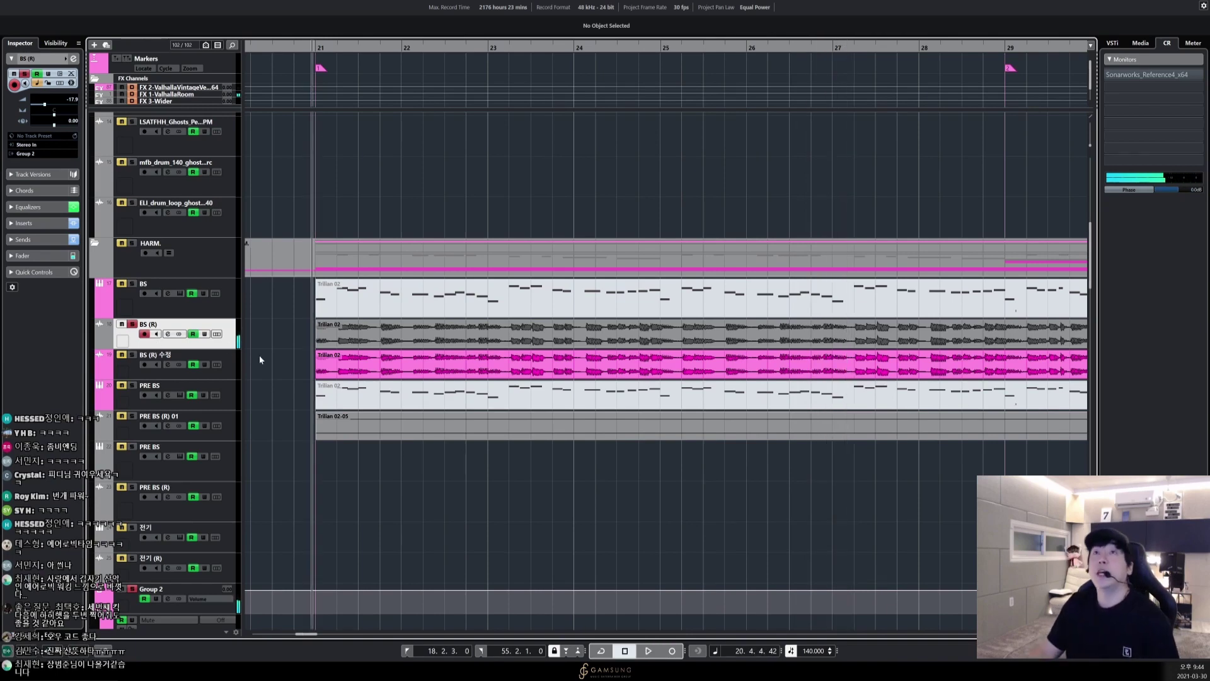
Solo the guitar layers, from RealGuitar 01 (R) and RealGuitar 01 (D) (R) through the KSHMR guitars, 100 A to major pop, Audio 02 and Audio 03
left_click(407, 296)
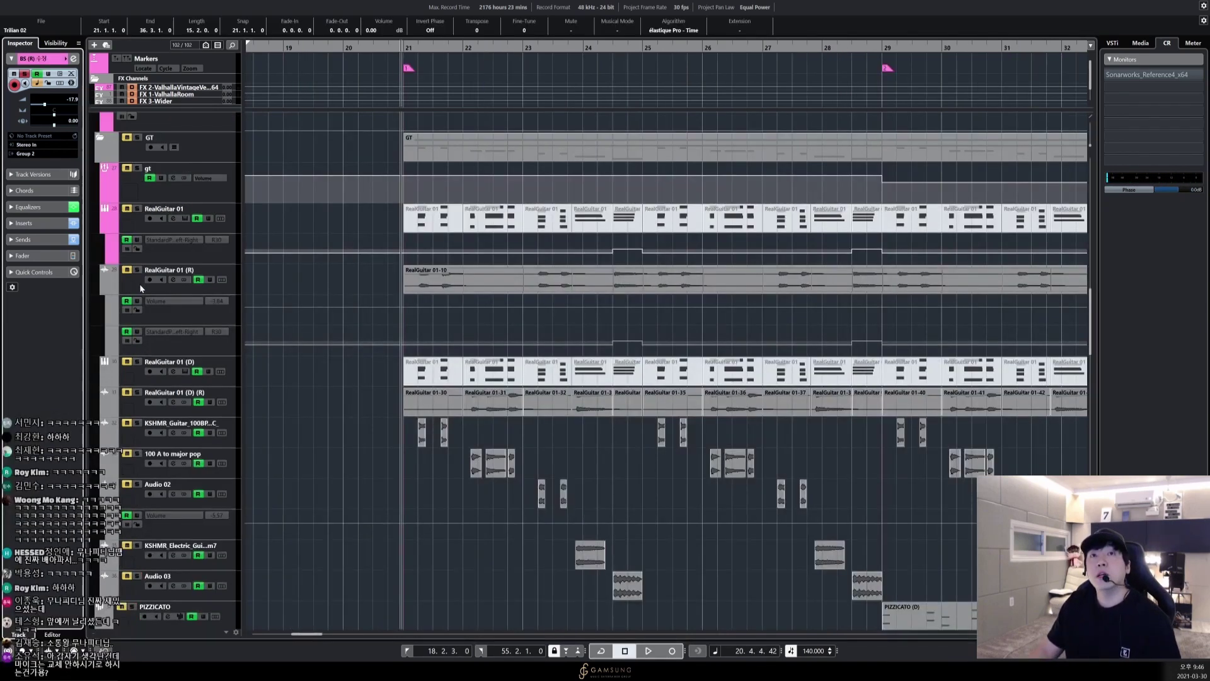
left_click(140, 288)
left_click(143, 413)
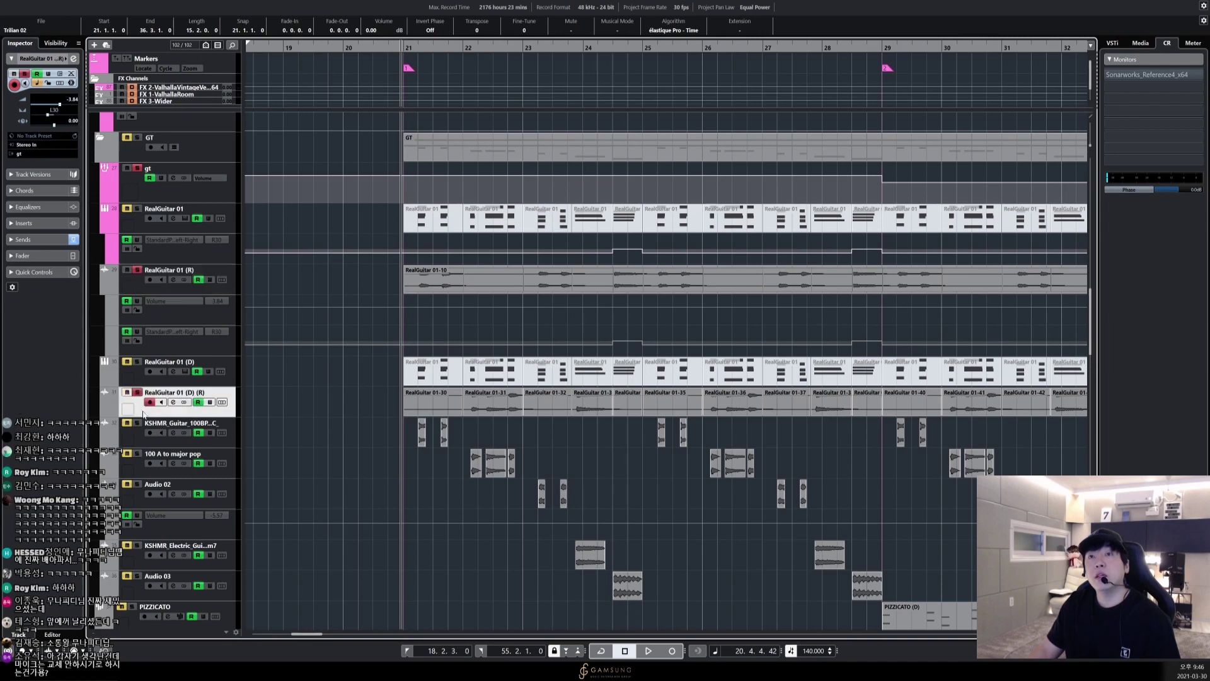
key("Down")
key("Down")
key("Down")
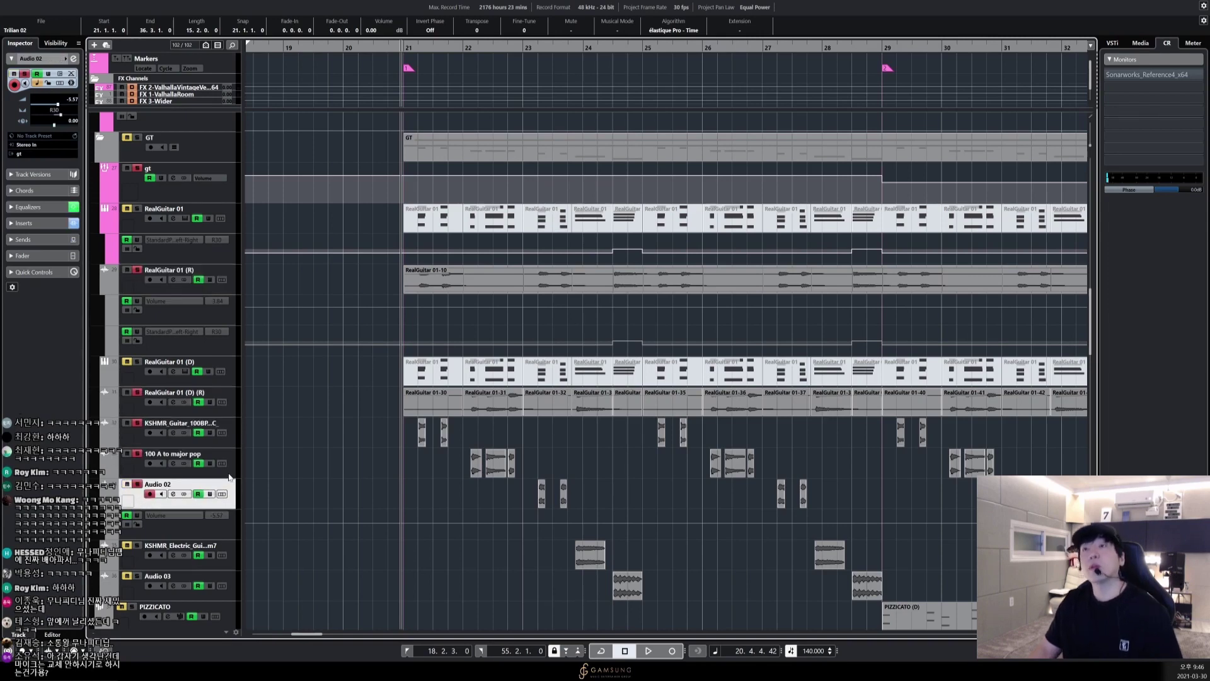
scroll(186, 457, "down", 3)
left_click(137, 458)
left_click(133, 486)
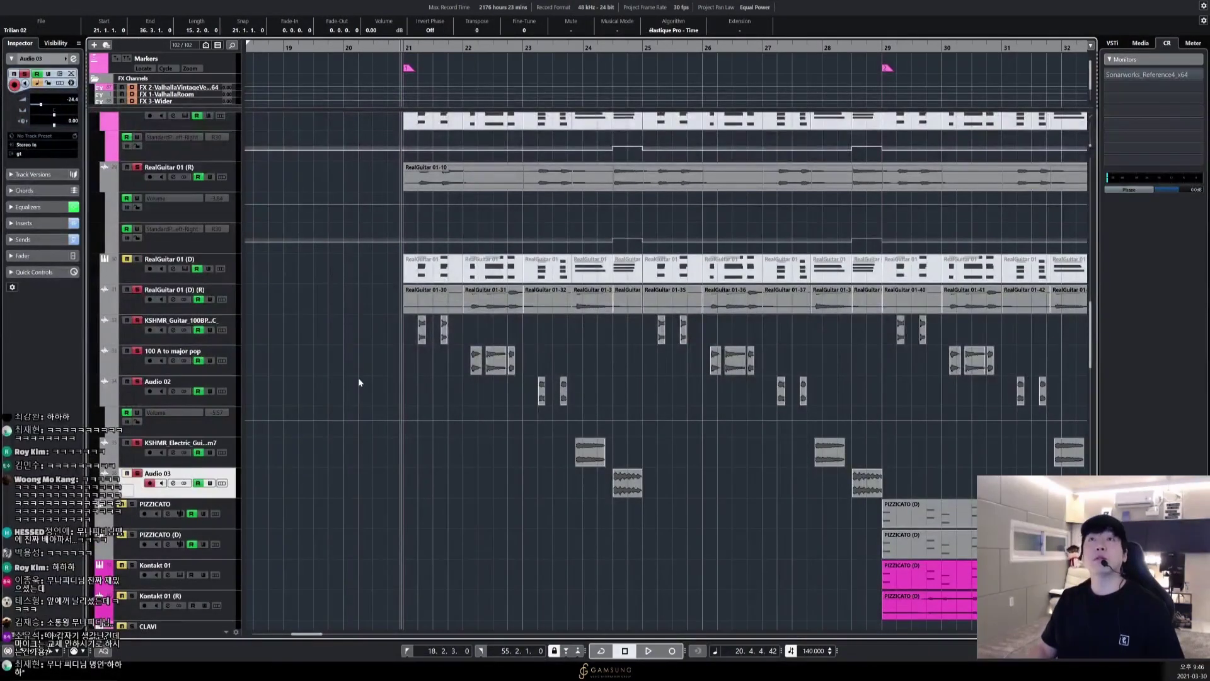
Play the soloed guitar layers from just before bar 21 and check the bass tracks alongside them
key("space")
scroll(406, 363, "up", 3)
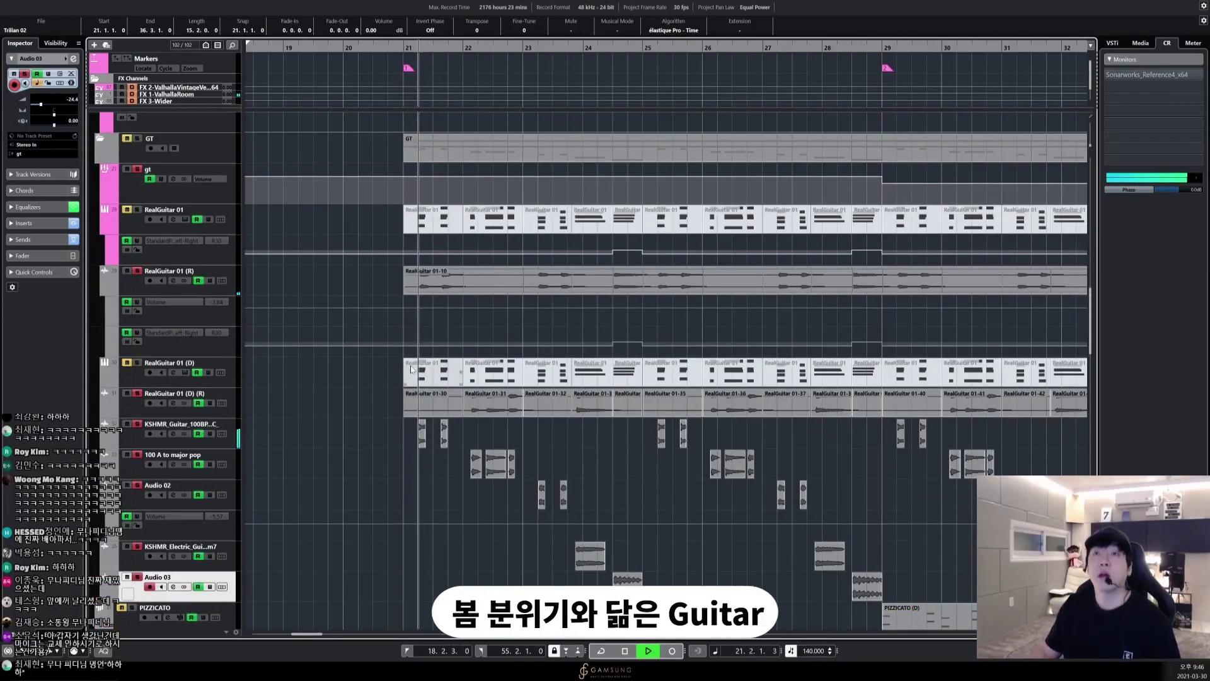
scroll(417, 349, "up", 14)
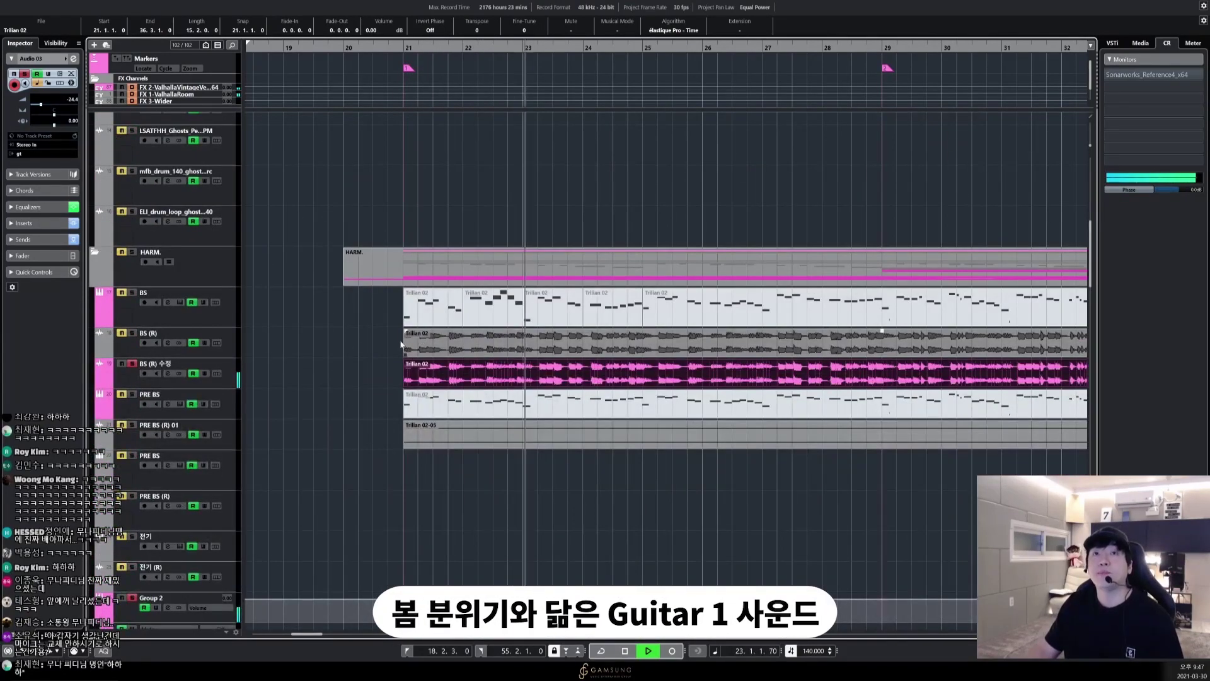
left_click(132, 379)
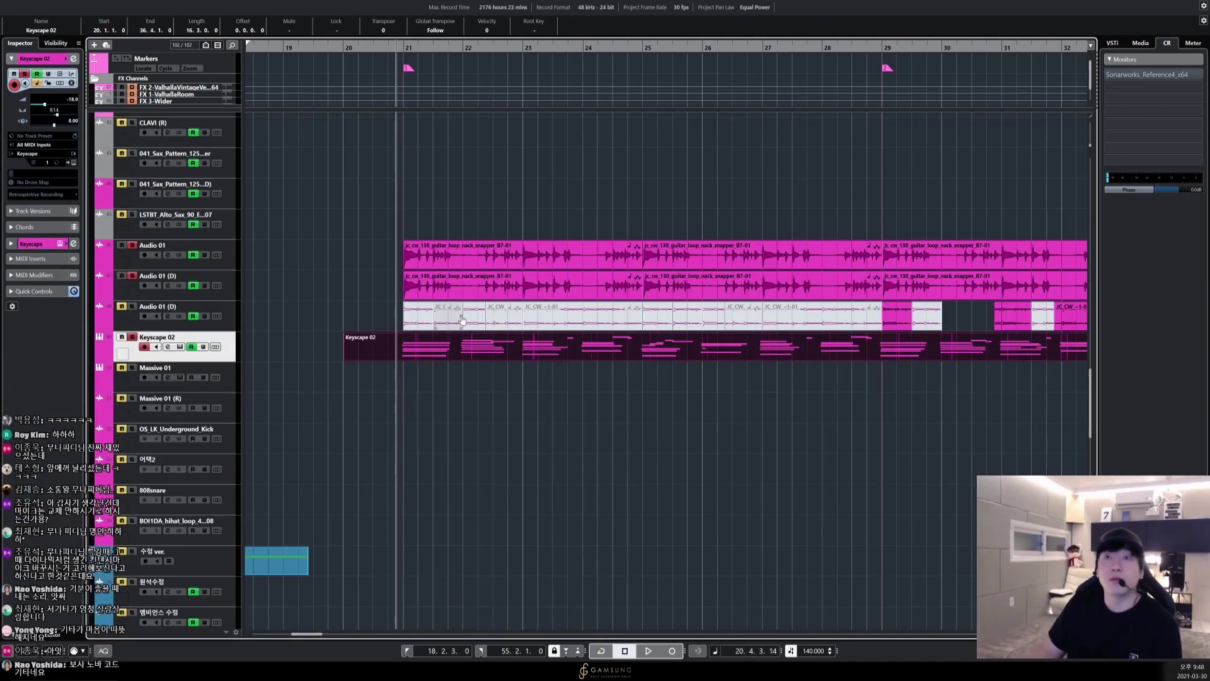
Audition the Keyscape 02 electric piano with the soloed tracks and deepen its low-mid EQ cut at a higher frequency
key("space")
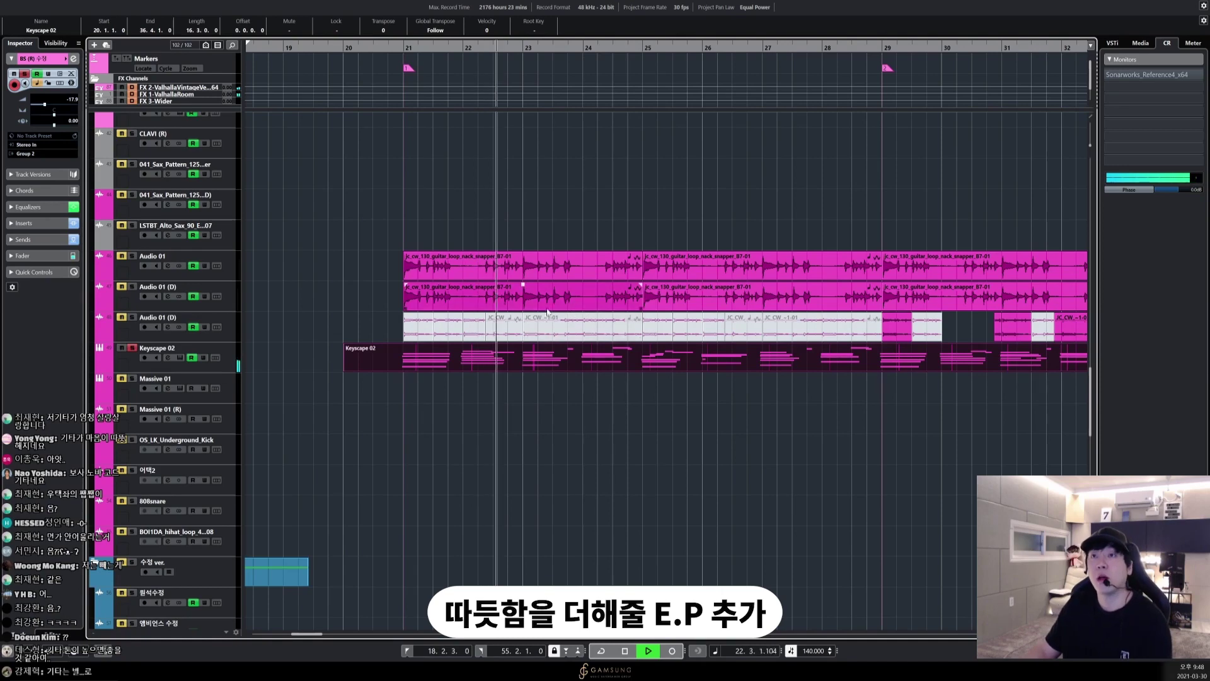
left_click(114, 362)
key("space")
left_click(168, 358)
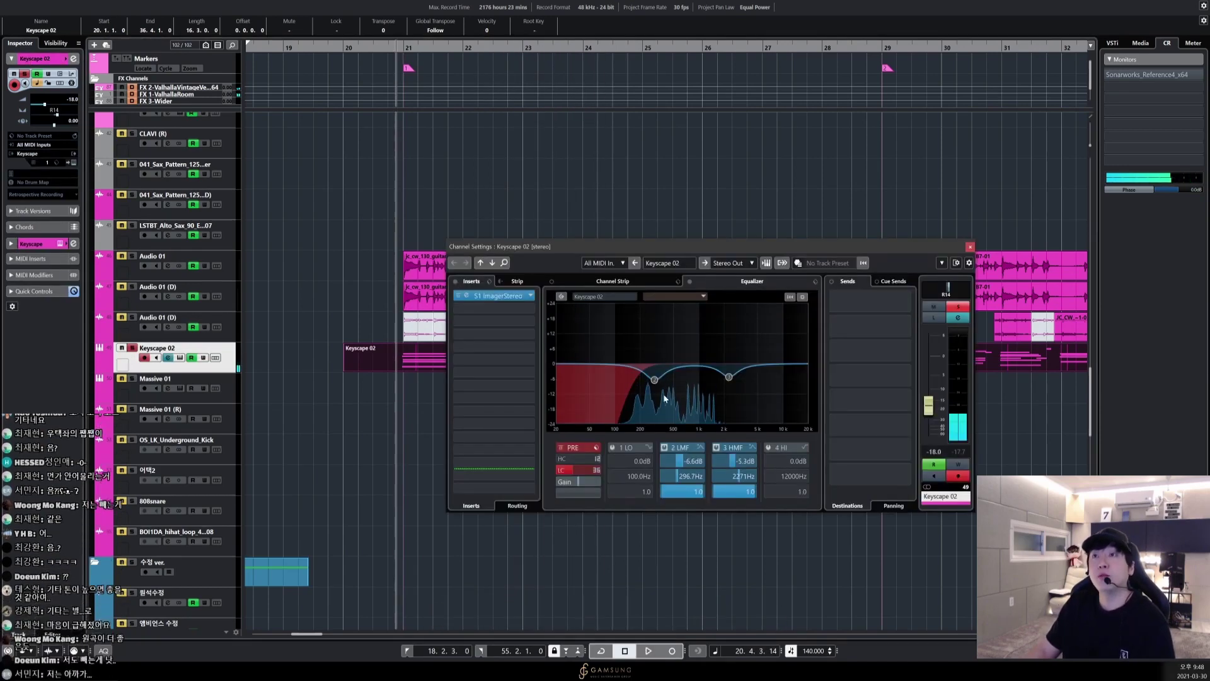
left_click_drag(654, 380, 672, 387)
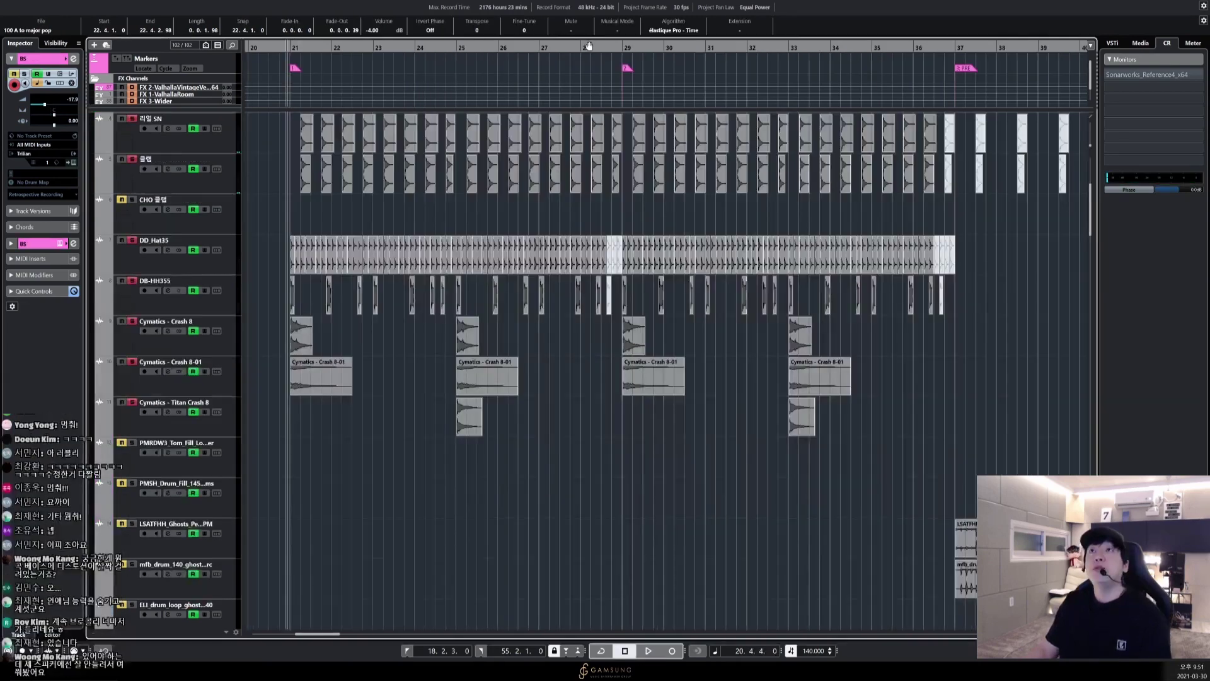
Place the playhead just before bar 29 and mute the Audio 01 and Audio 01 (D) guitar loop clips spanning bars 25 to 29
left_click(618, 44)
scroll(629, 396, "down", 10)
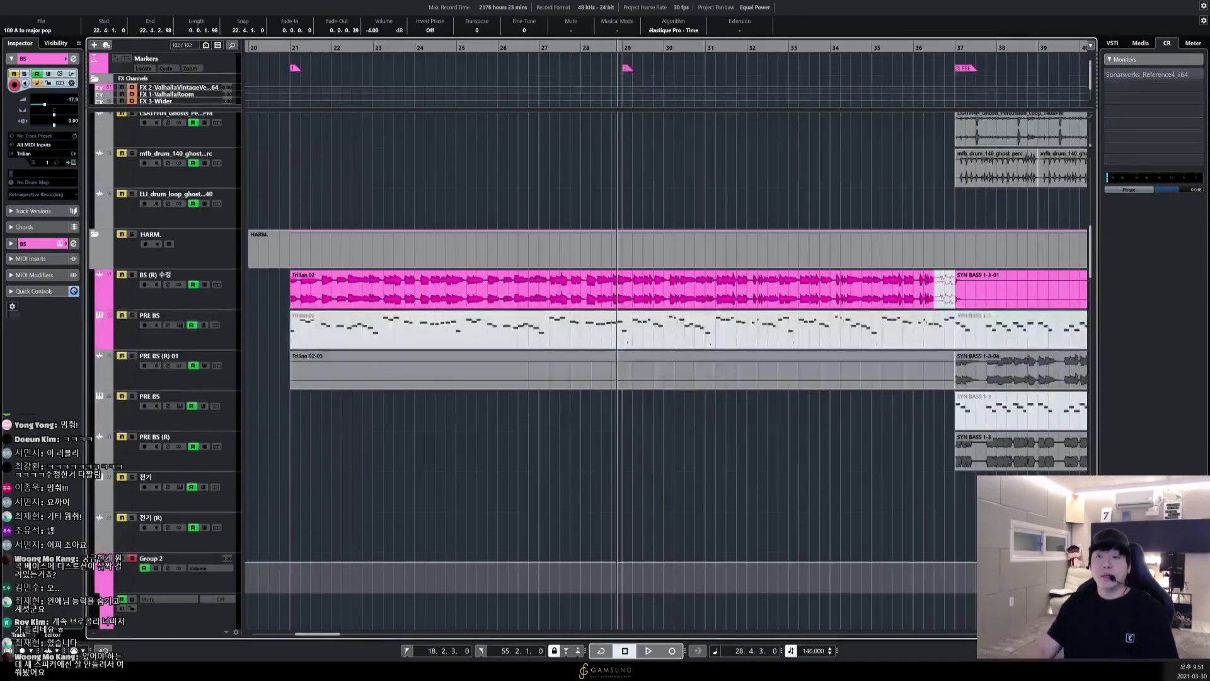
scroll(629, 305, "down", 12)
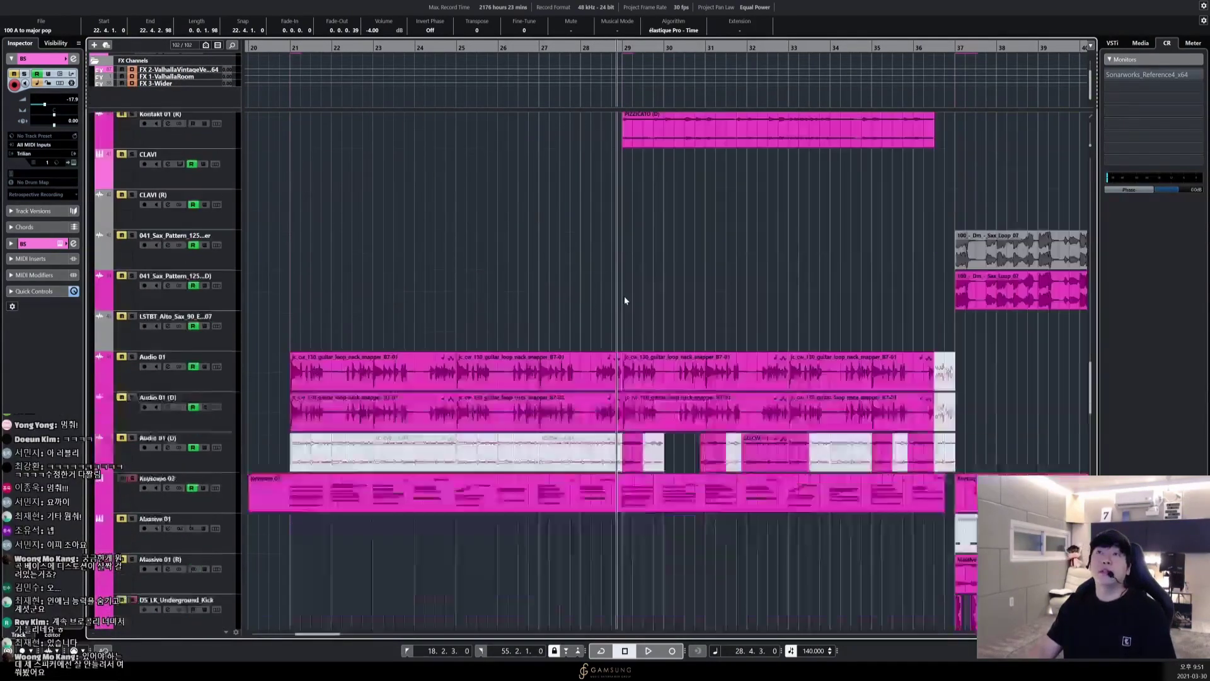
key("h")
key("h")
scroll(709, 266, "up", 5)
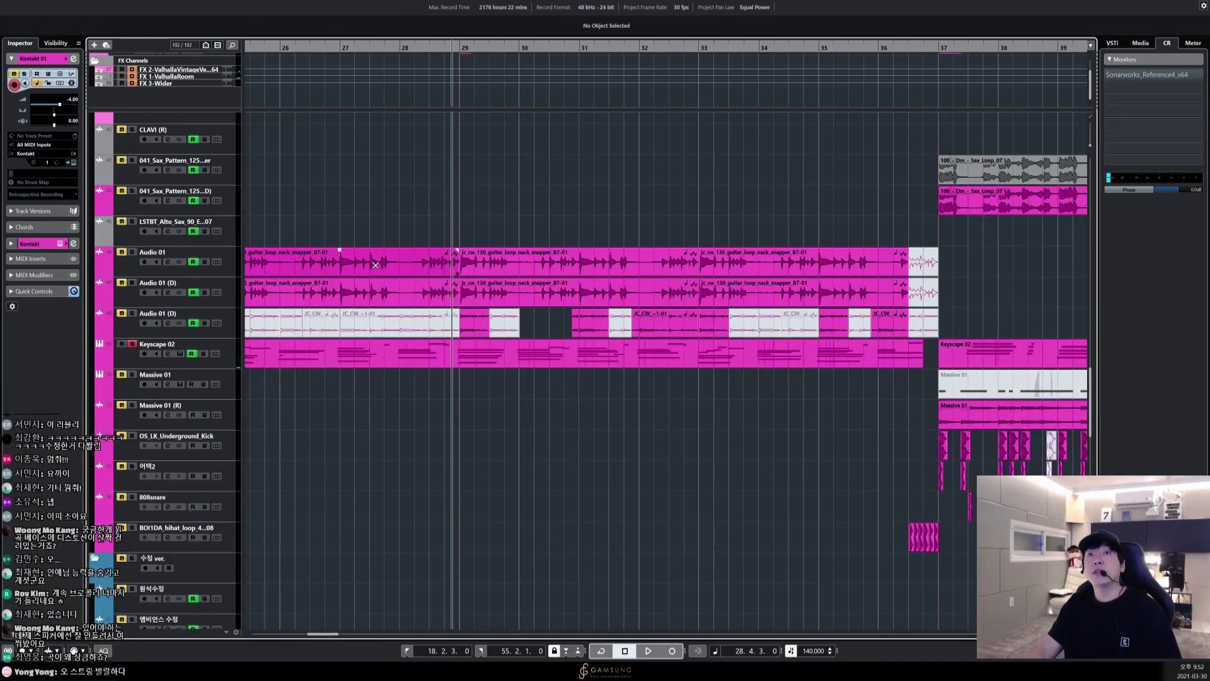
left_click_drag(375, 264, 397, 289)
Solo Audio 01 and Audio 01 (D), select their guitar loop clips from bar 29 onward and play that section
left_click(126, 296)
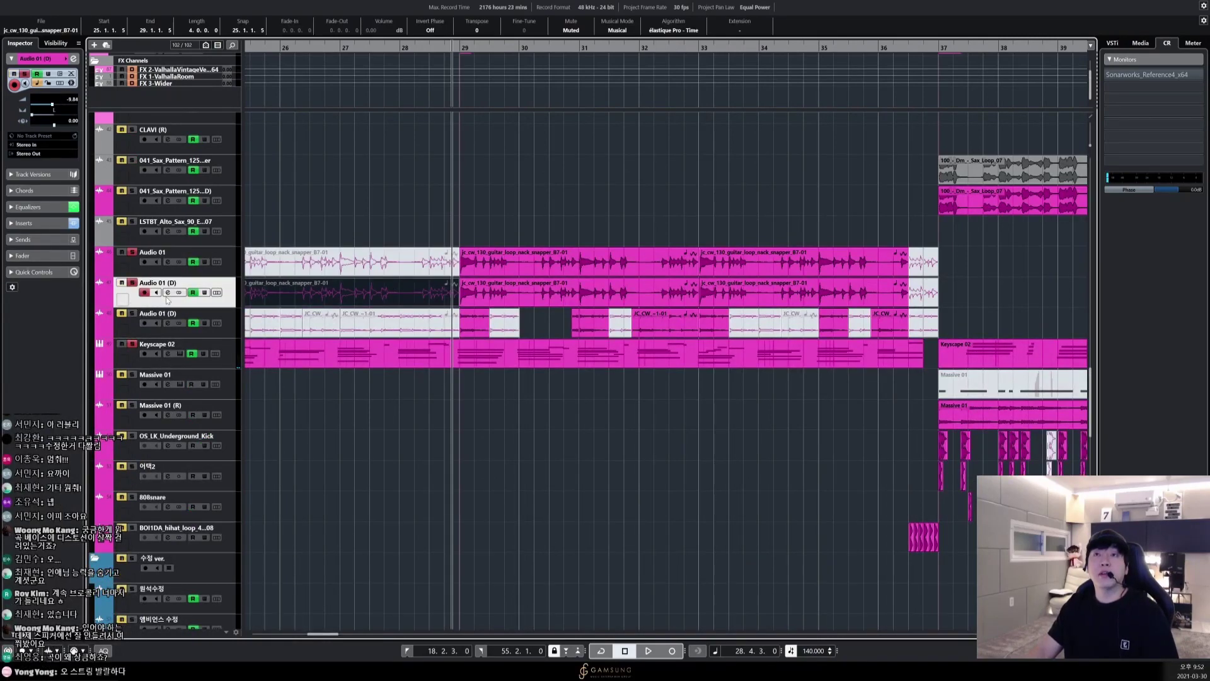
left_click_drag(513, 219, 853, 289)
left_click(126, 268)
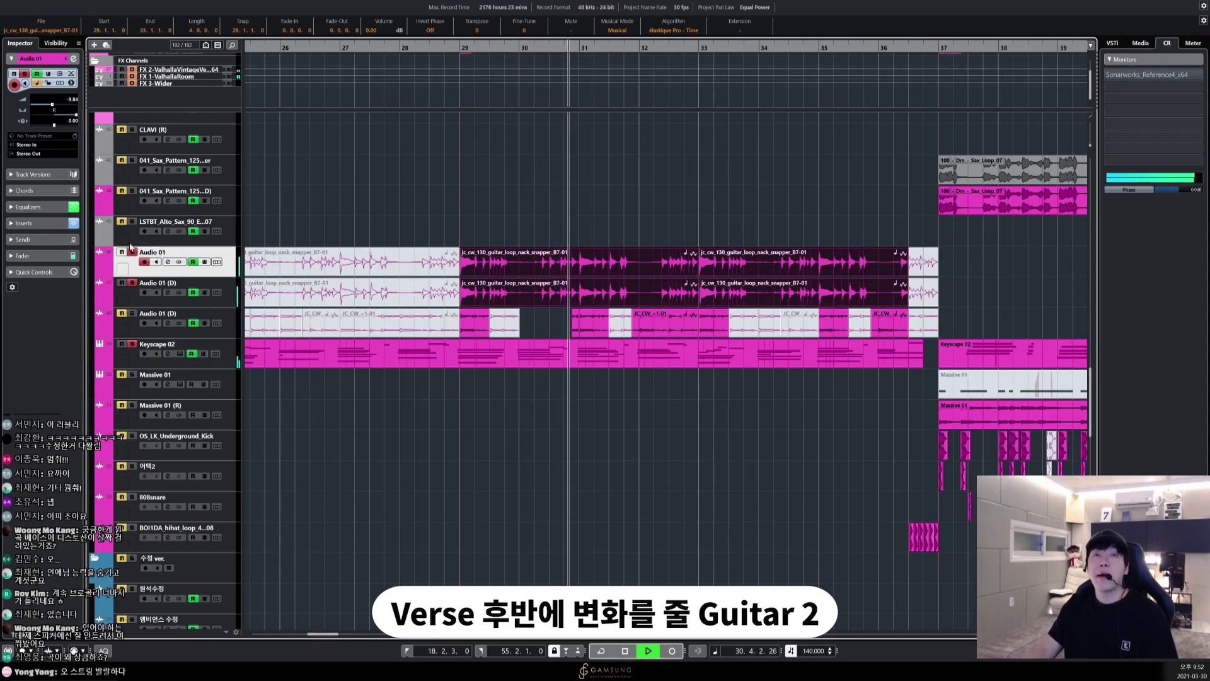
key("space")
Set the low-mid EQ band of Audio 01 (D) to -8.5 dB at 389 Hz and close its channel settings
left_click(71, 58)
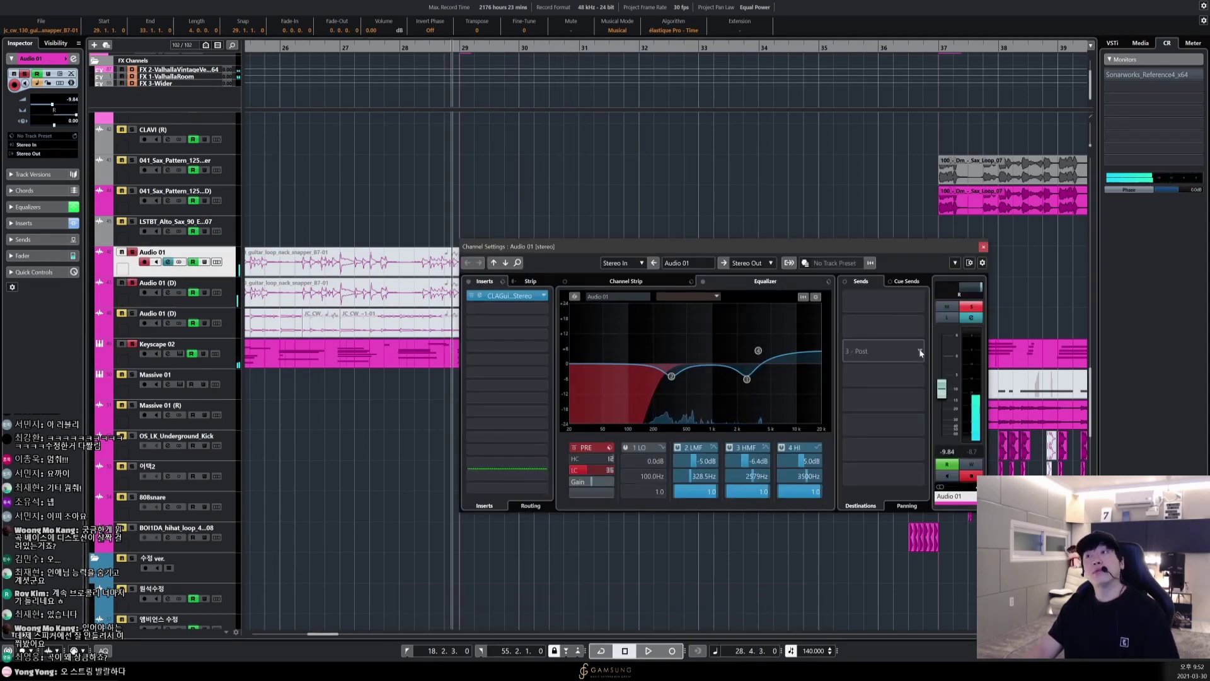
left_click(123, 305)
left_click_drag(671, 377, 677, 386)
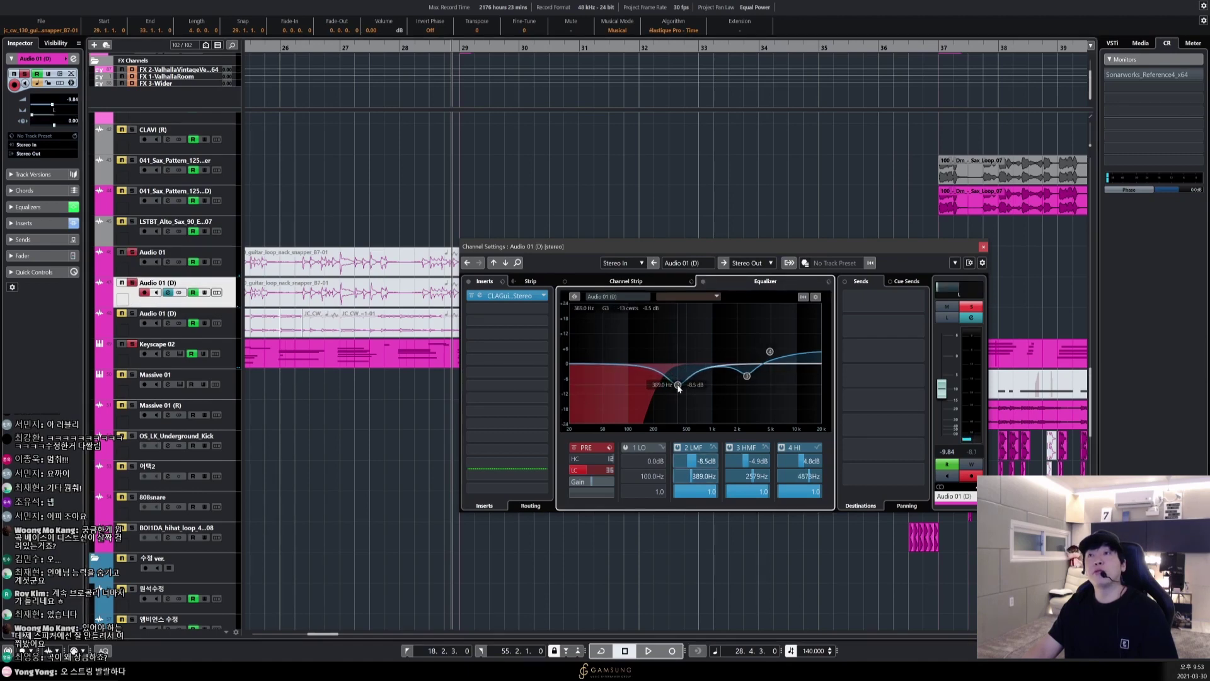
left_click(983, 247)
Lower the volume of the Audio 01 and Audio 01 (D) clips from bar 29 onward to -4.24 dB and check it in playback
key("1")
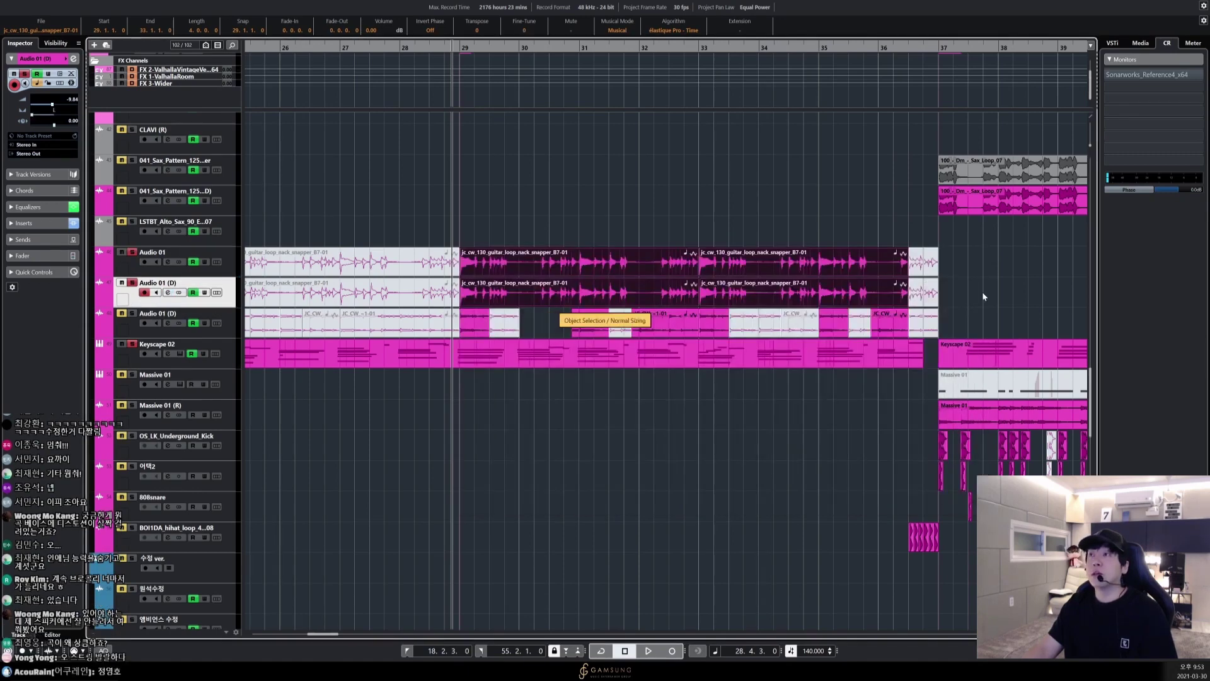
left_click_drag(982, 293, 578, 261)
key("space")
key("space")
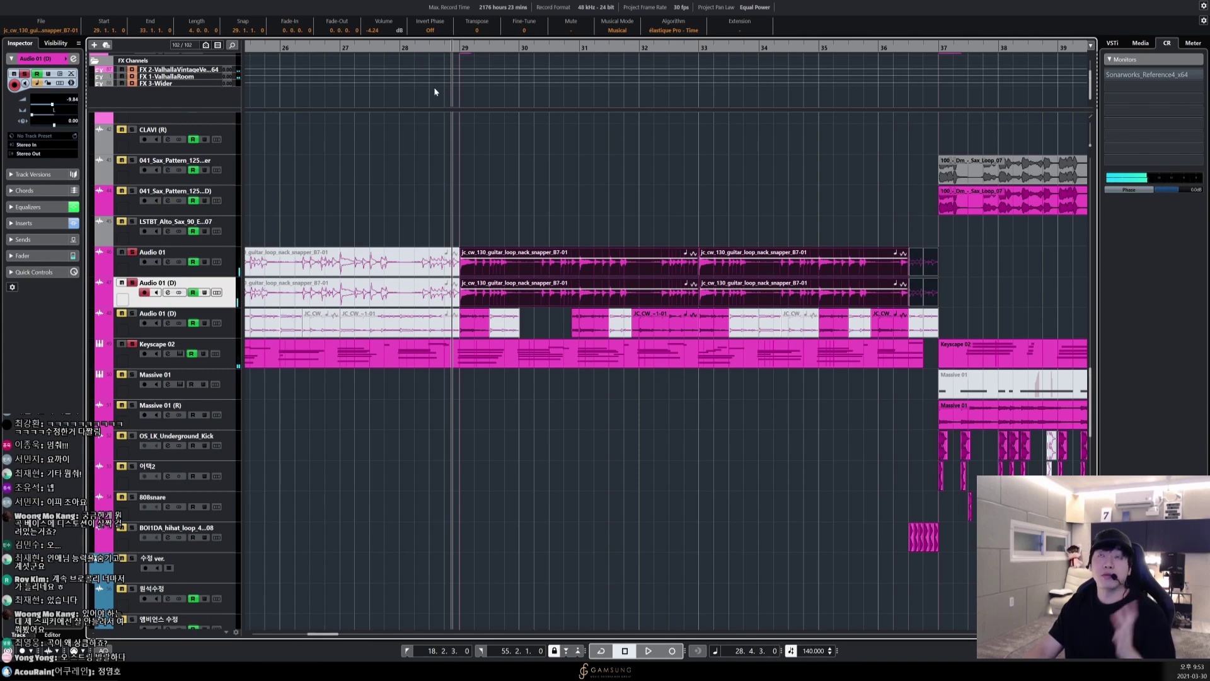
Play from just after bar 28 and mute the Audio 01 and Audio 01 (D) clips spanning bars 21 to 25
left_click(411, 47)
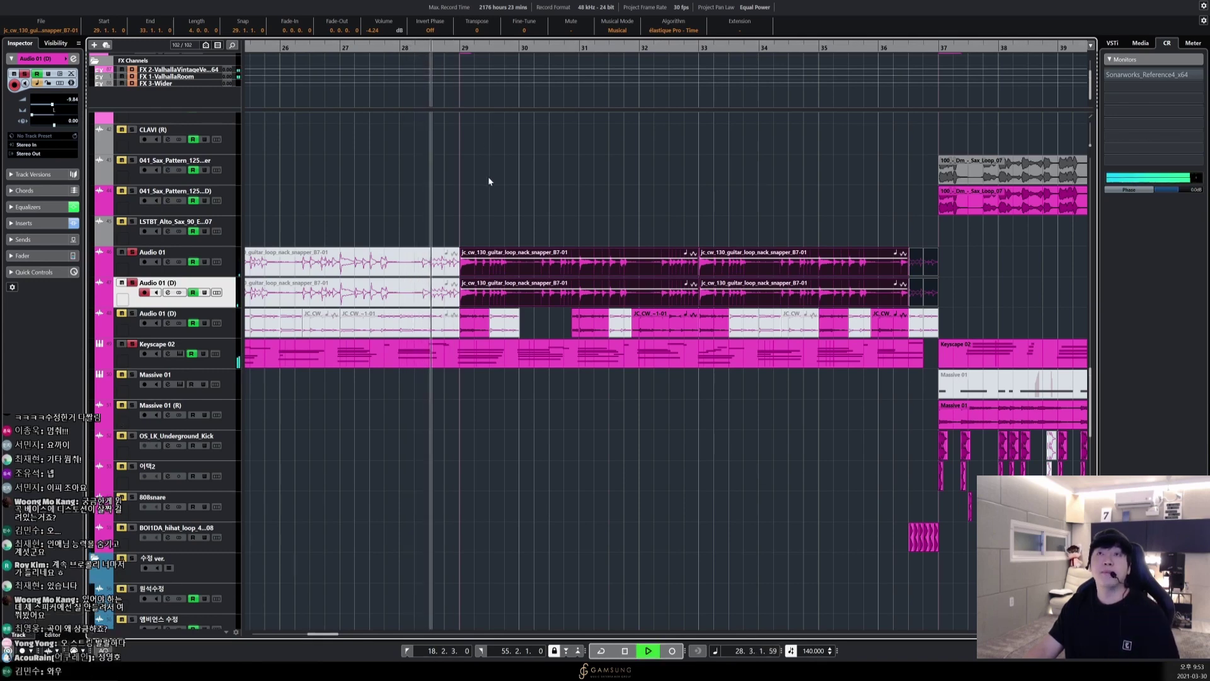
key("g")
key("g")
key("g")
key("g")
key("h")
key("7")
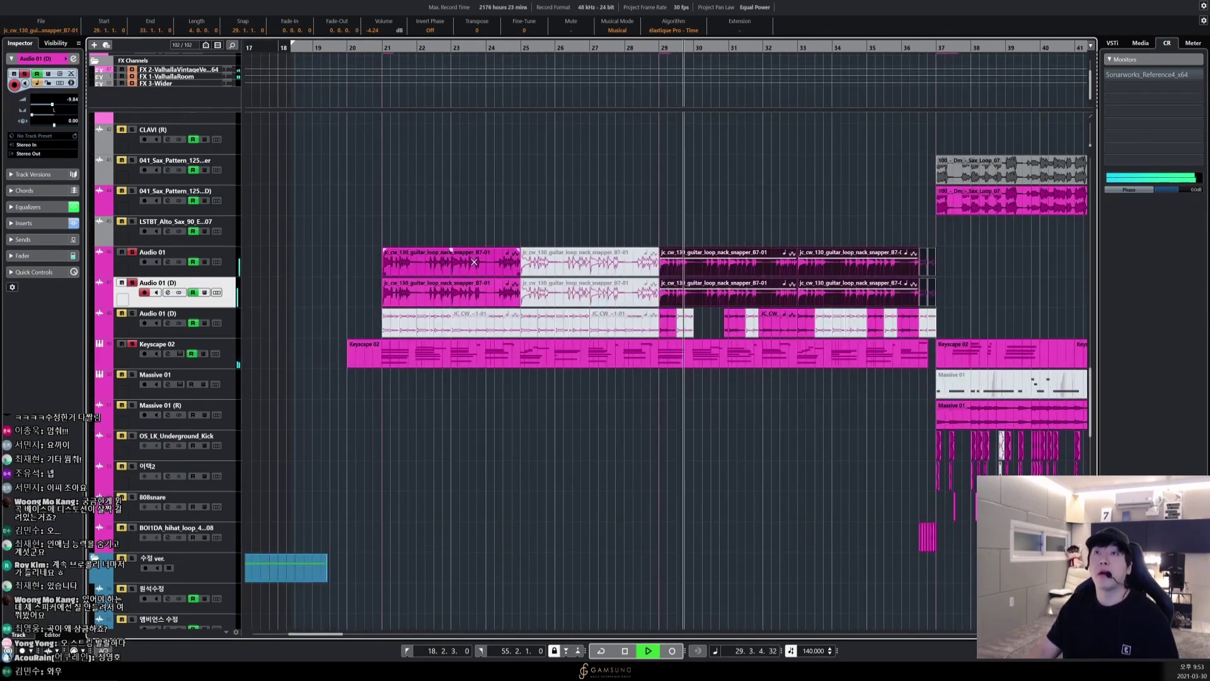
left_click(498, 260)
left_click(495, 287)
key("g")
left_click(711, 197)
Solo the Kontakt 01 (R) and Kontakt 01 pizzicato tracks and listen to them with the other layers from bar 28
key("h")
key("h")
key("h")
scroll(709, 202, "down", 2)
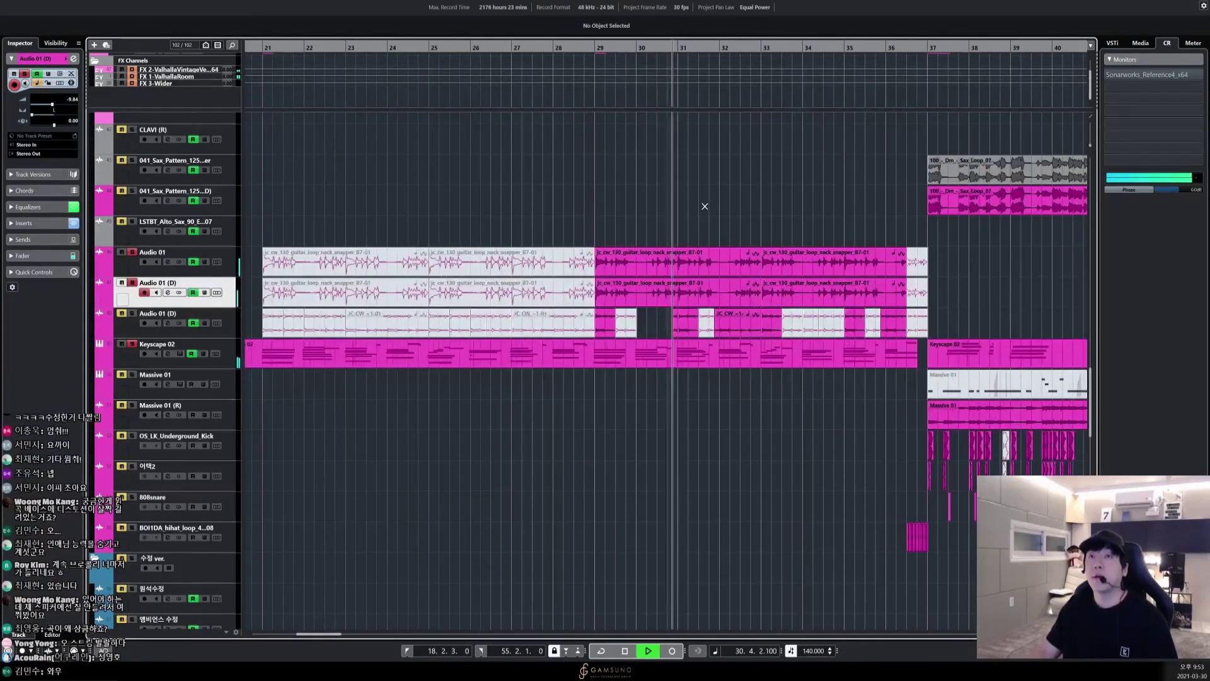
scroll(704, 206, "down", 1)
key("g")
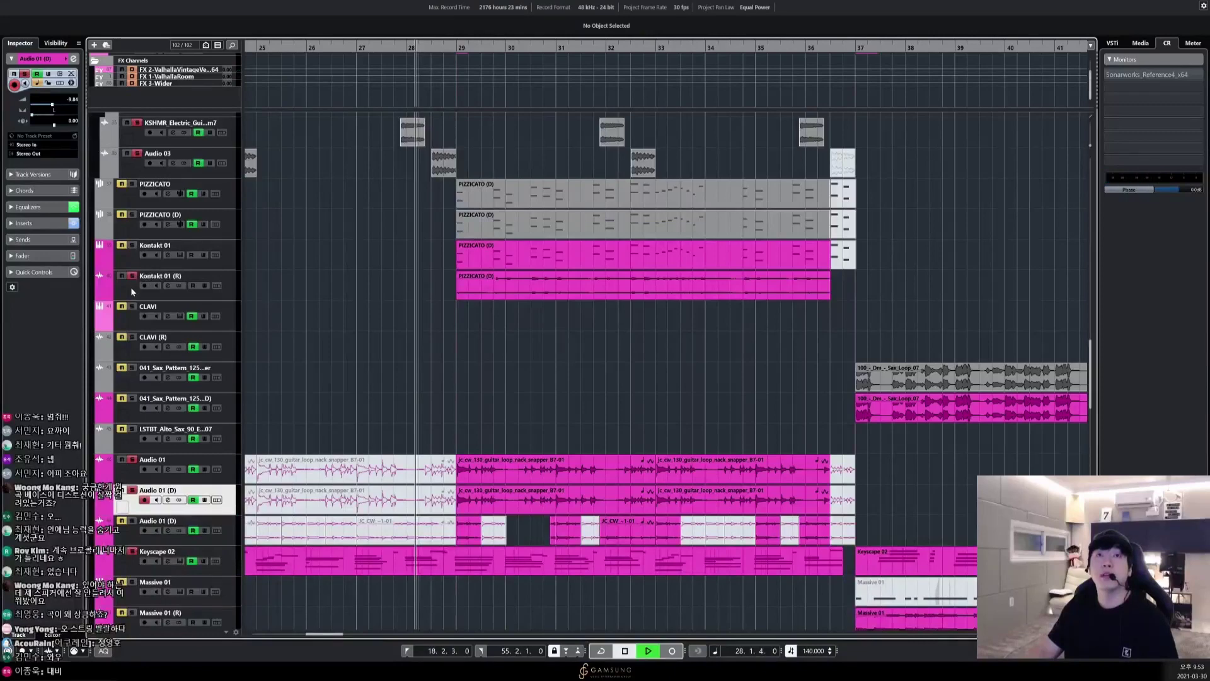
left_click(132, 291)
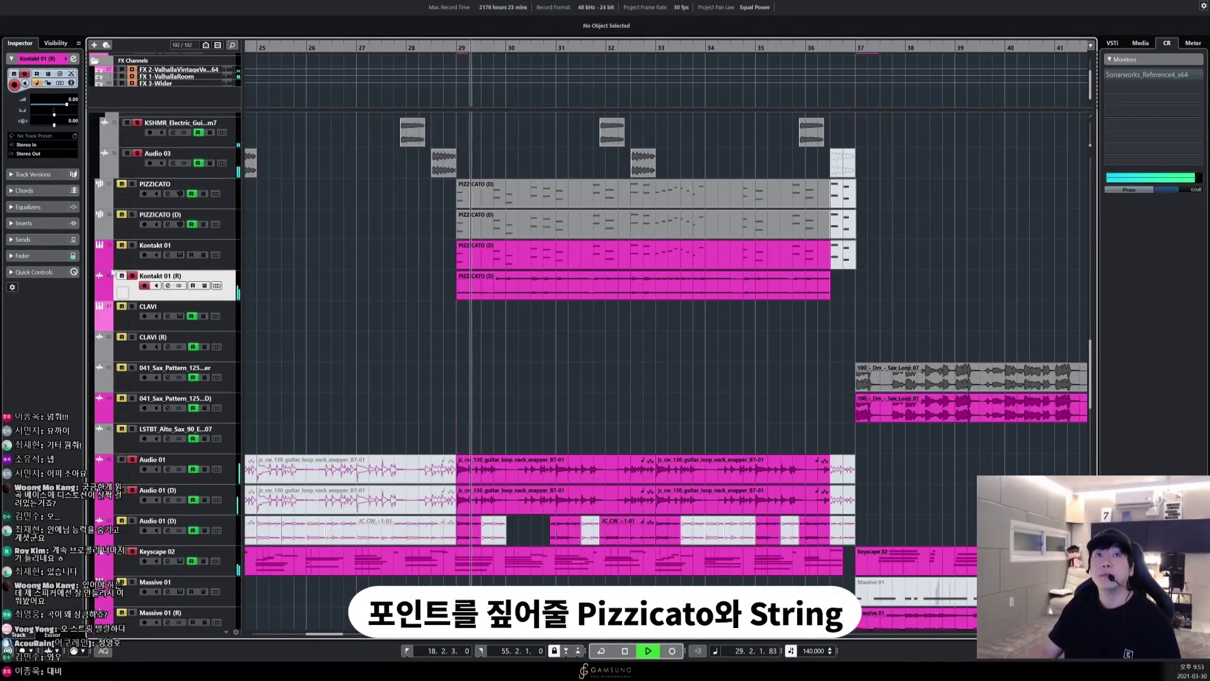
left_click(131, 245)
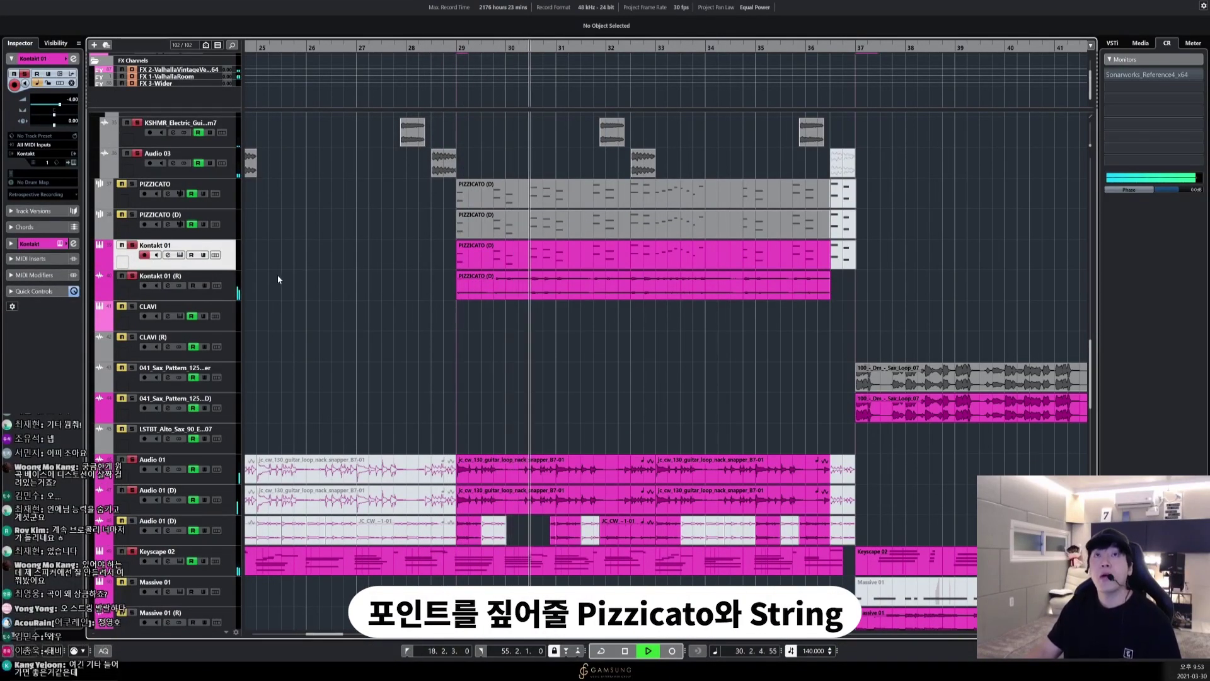
key("Down")
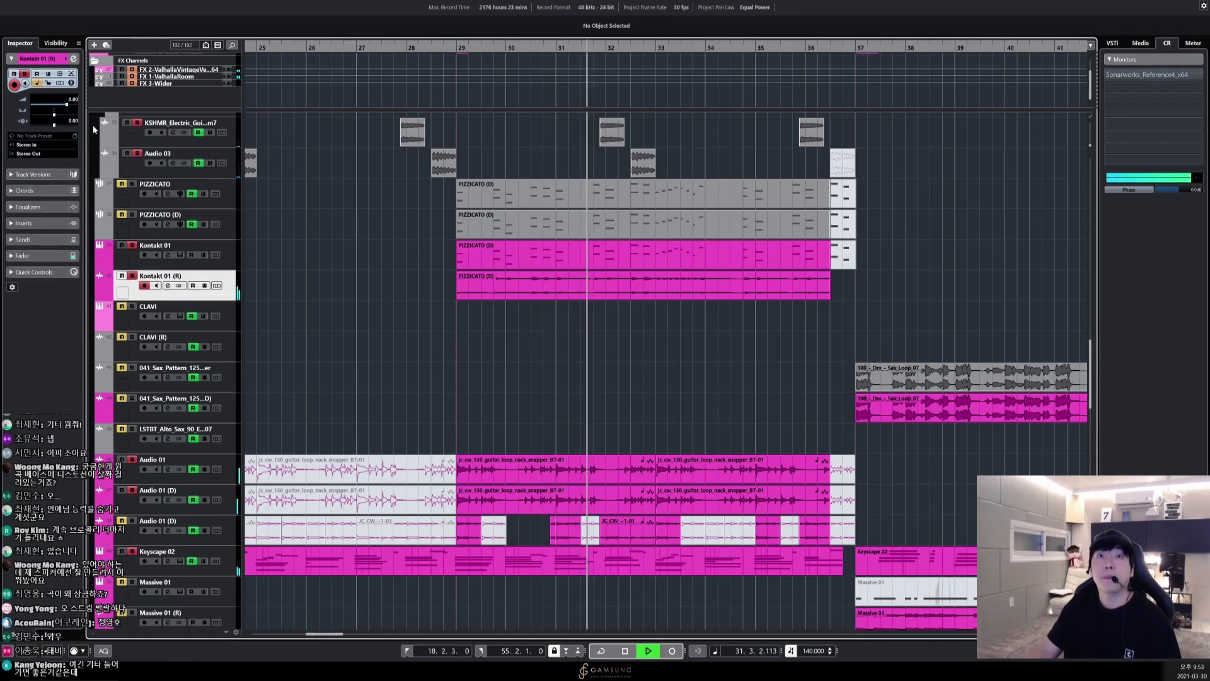
Cut the Kontakt 01 (R) EQ by 4.9 dB in the high-mid band and by 3.9 dB at 2.94 kHz in the high band
left_click(73, 59)
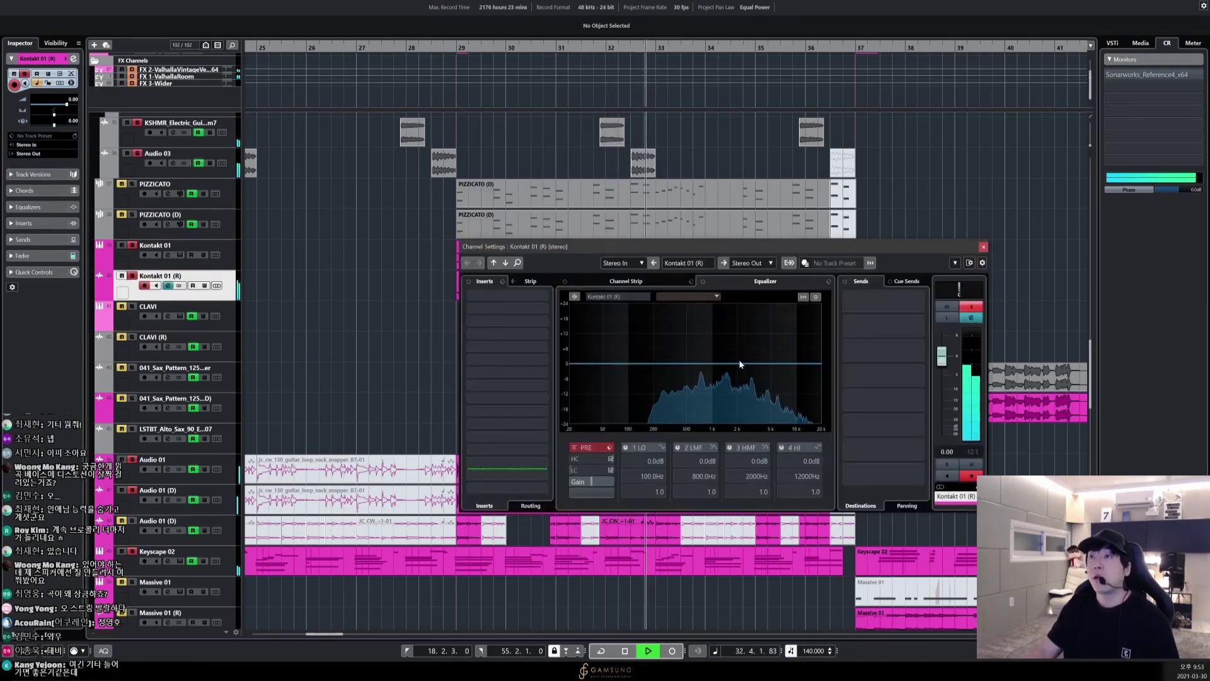
left_click_drag(731, 365, 753, 377)
key("space")
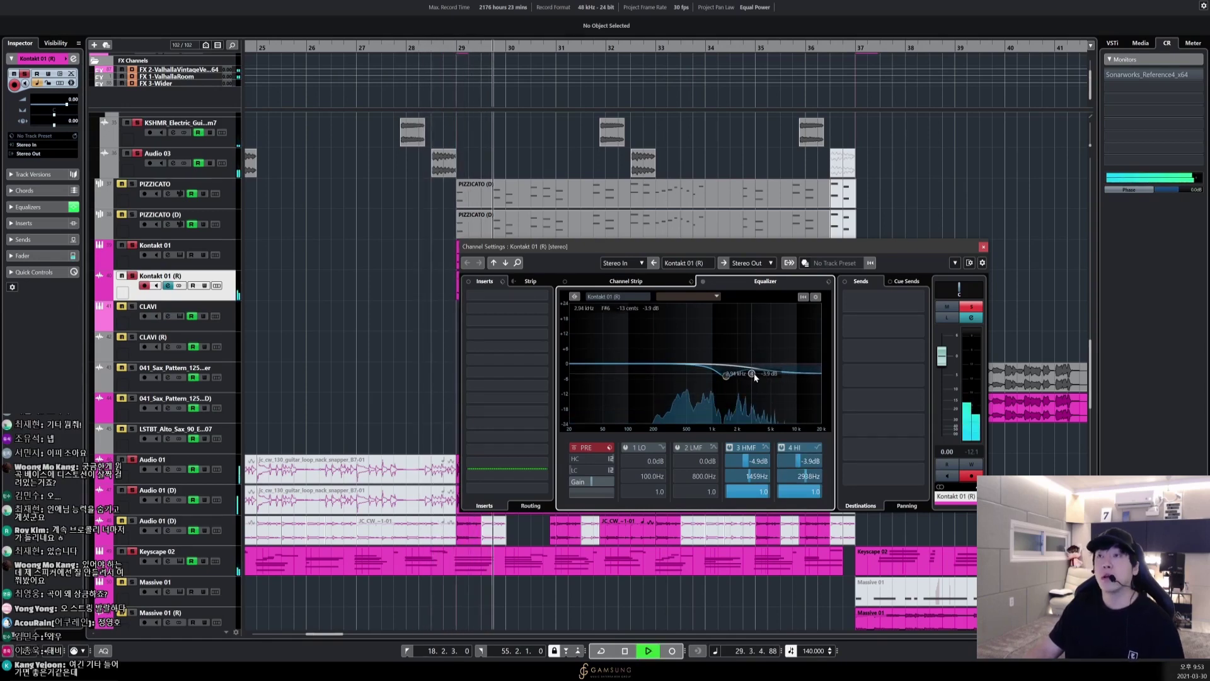
left_click(984, 246)
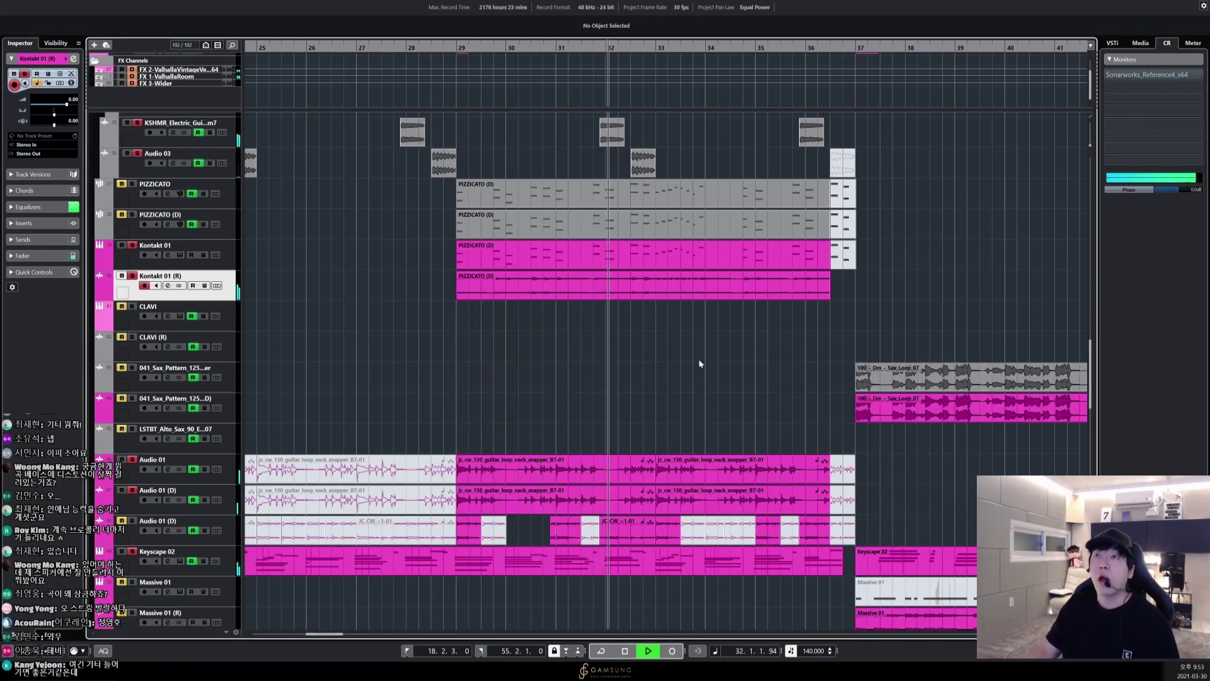
Play back the layered verse through bars 26 to 33, following the guitar loop, pizzicato and Keyscape 02 parts
key("space")
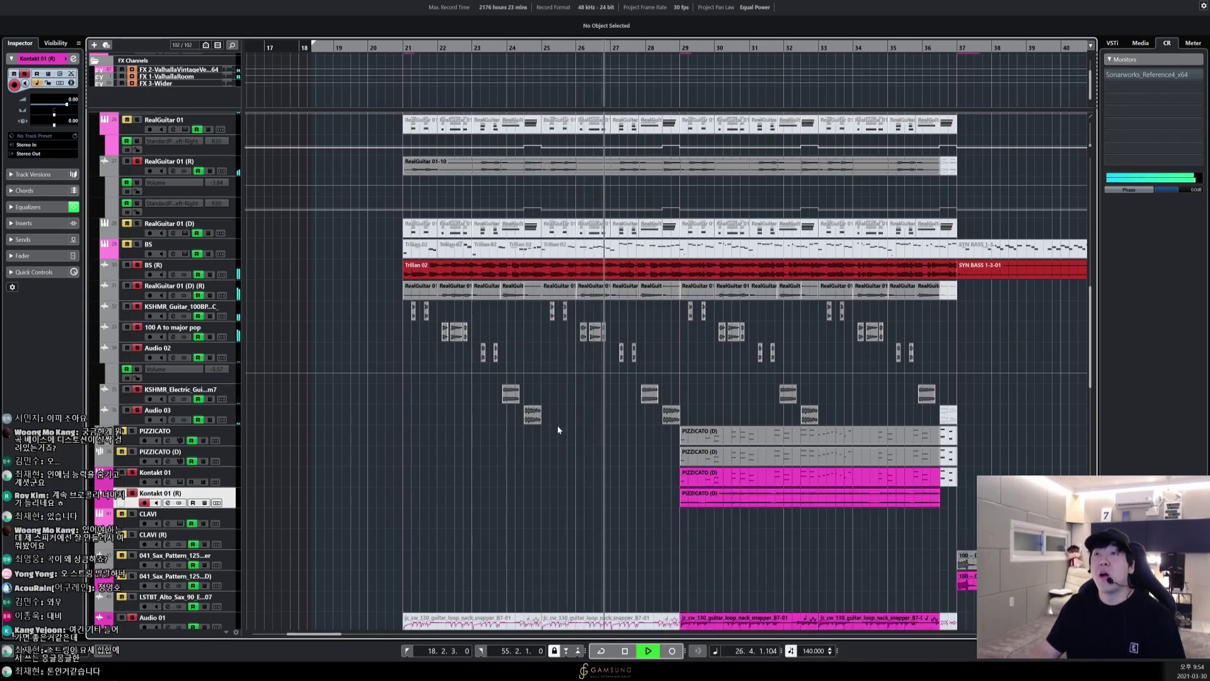
scroll(575, 440, "down", 5)
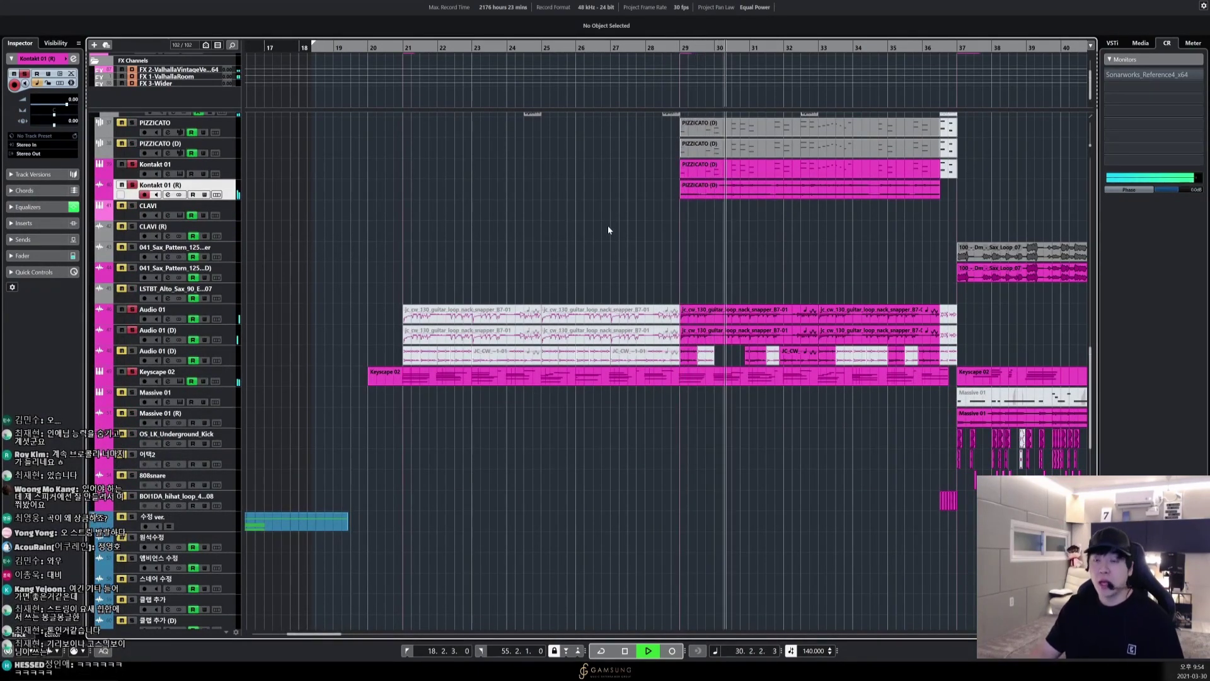
key("h")
key("h")
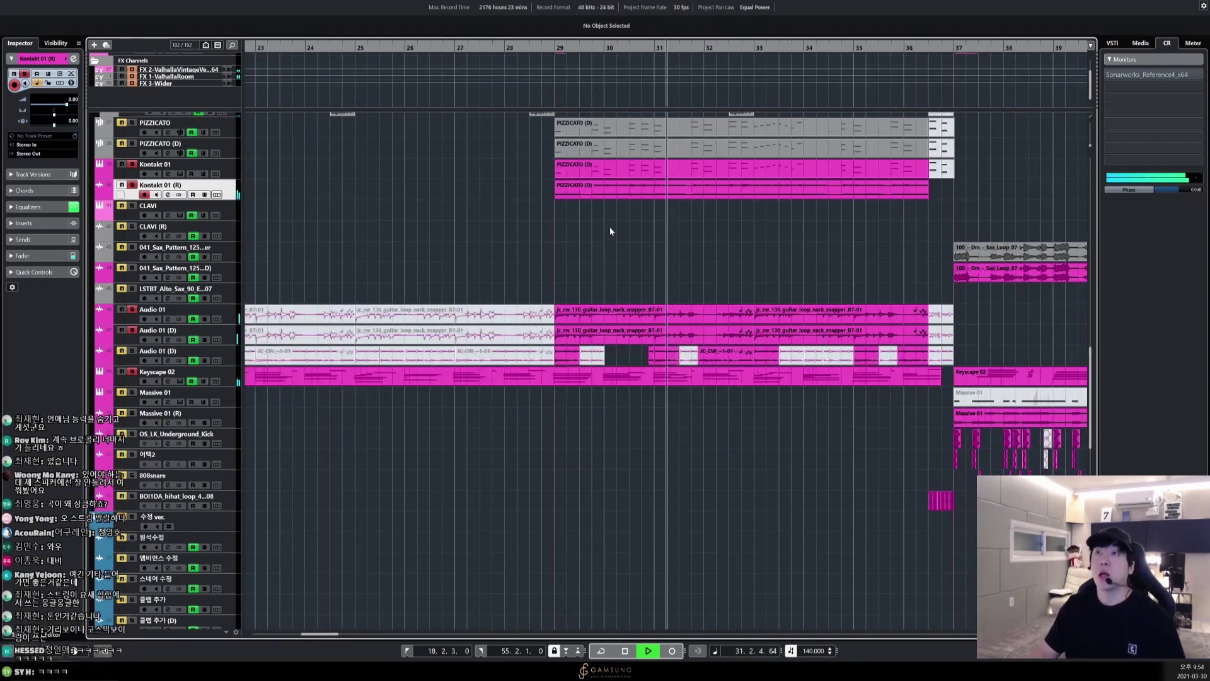
key("h")
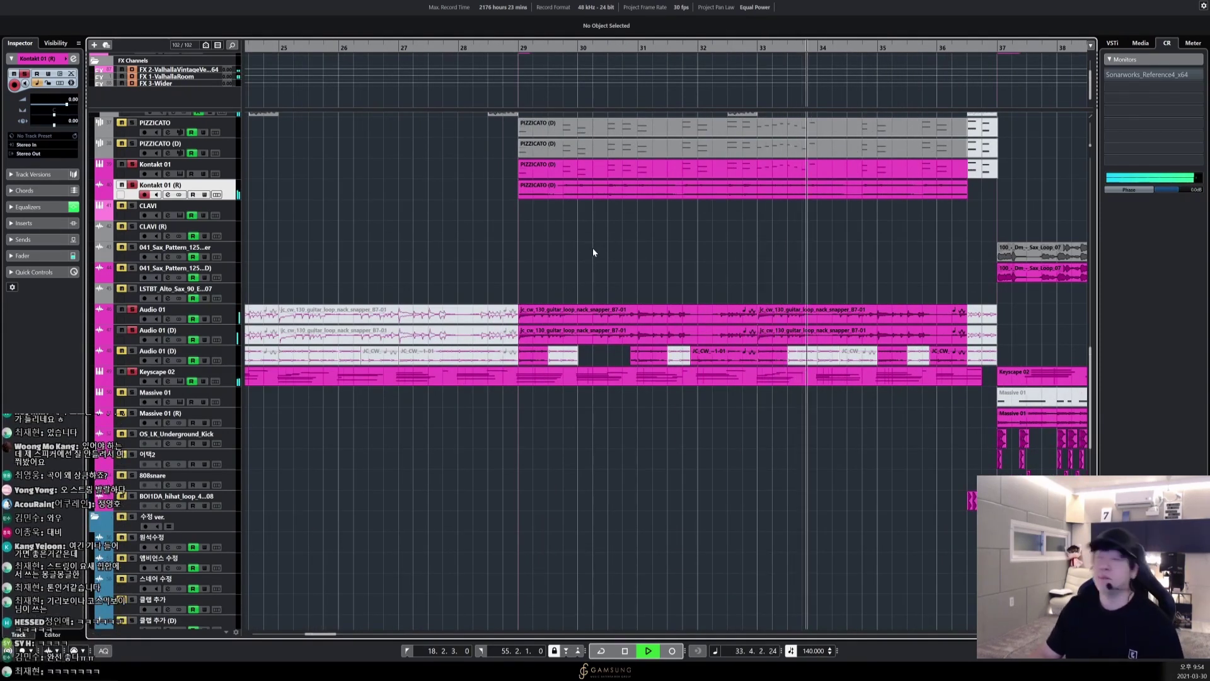
key("g")
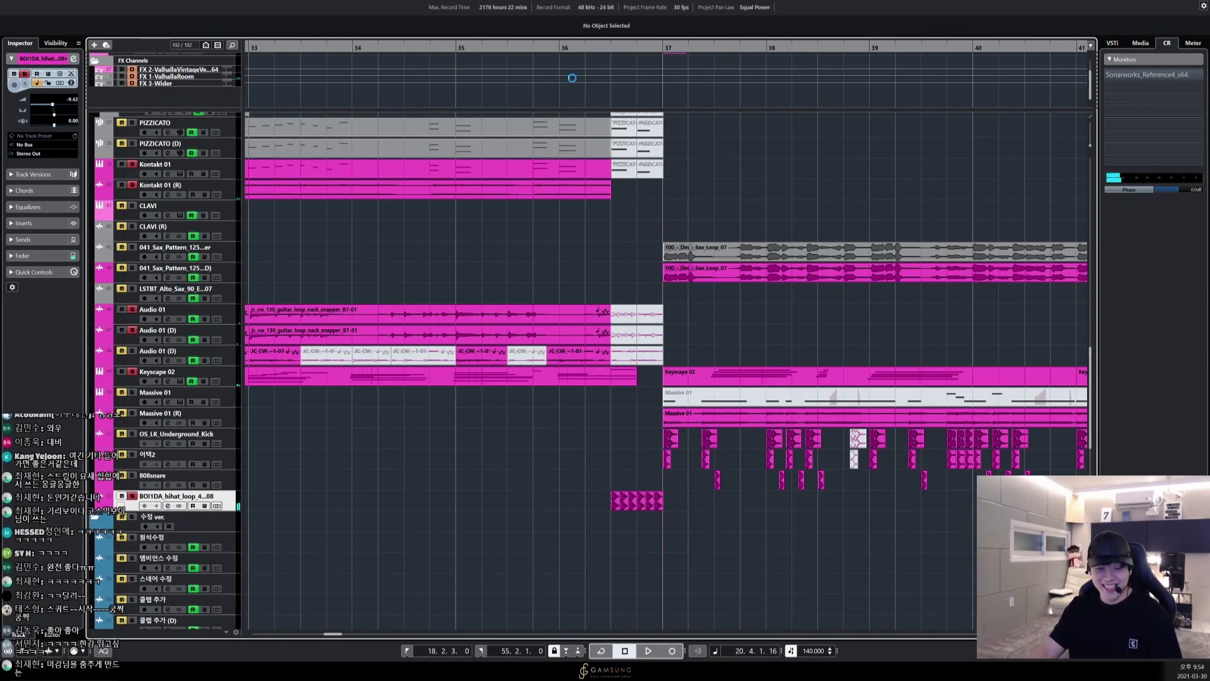
scroll(625, 477, "up", 5)
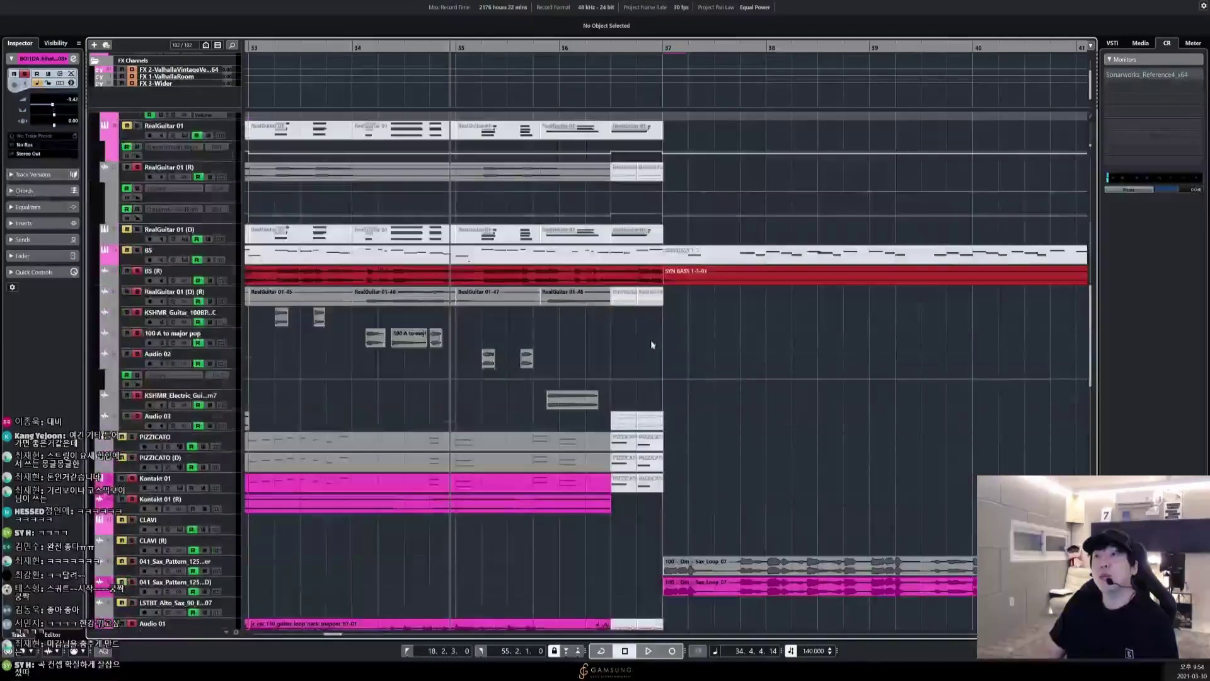
Bring up the music player, reposition its window over the arrangement and return to the project
scroll(655, 334, "down", 5)
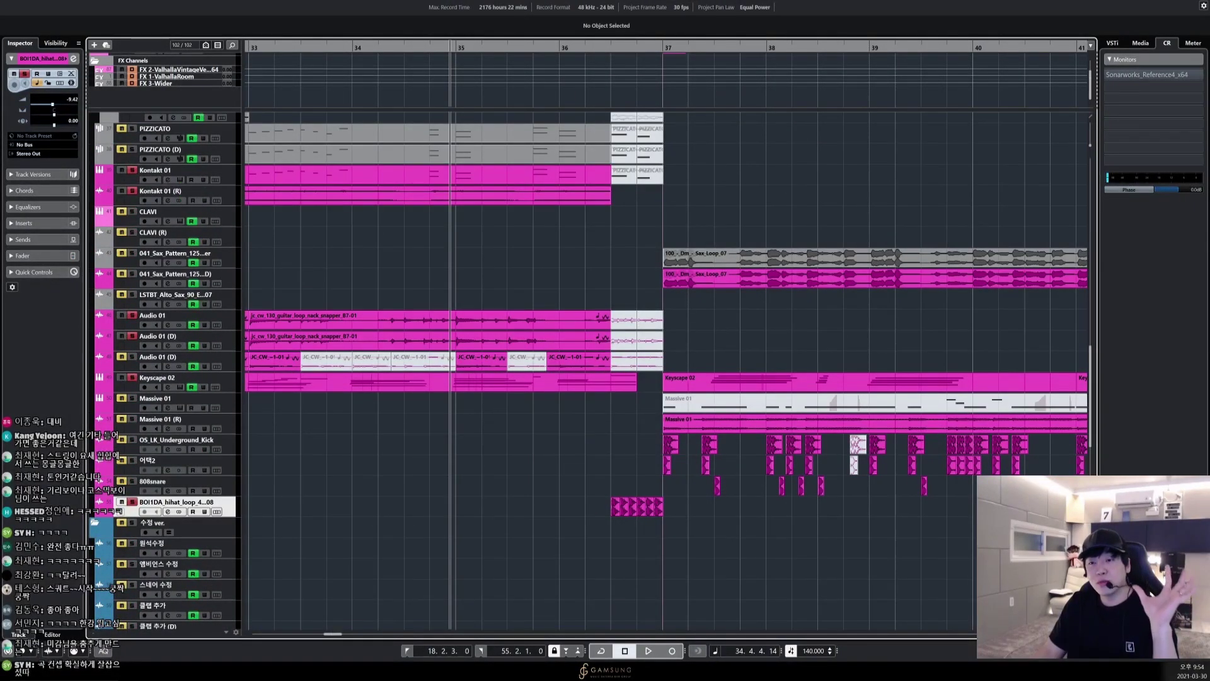
key("alt+Tab")
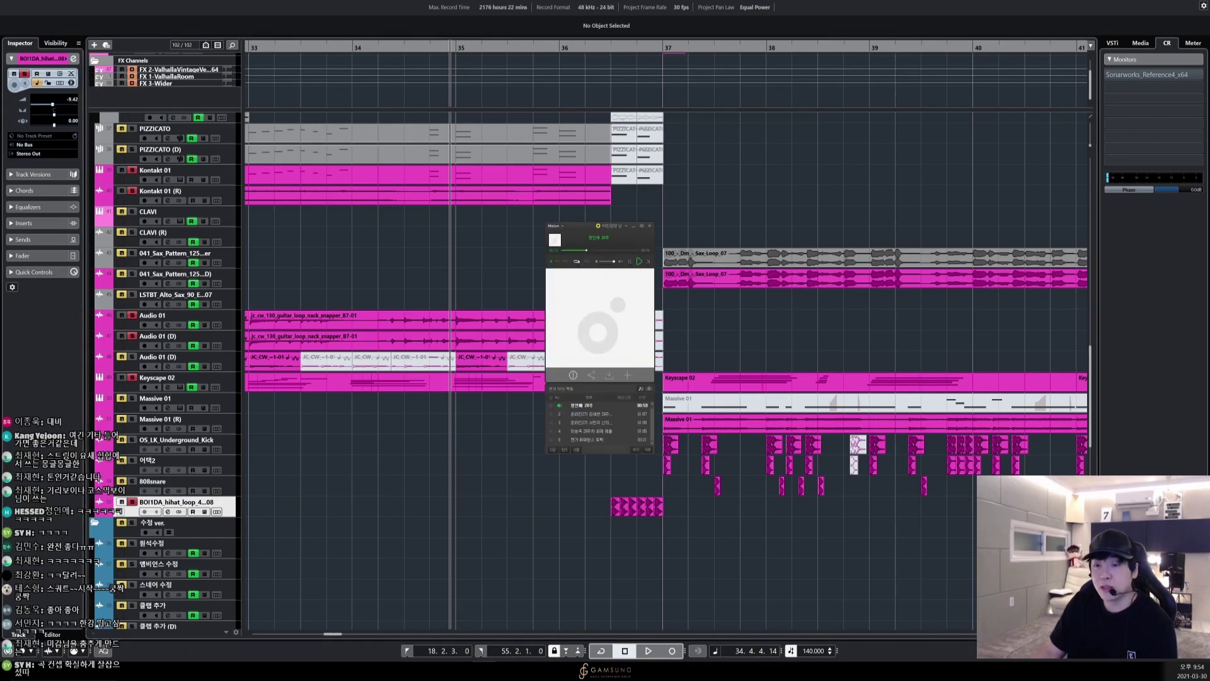
left_click_drag(581, 230, 619, 236)
key("alt+Tab")
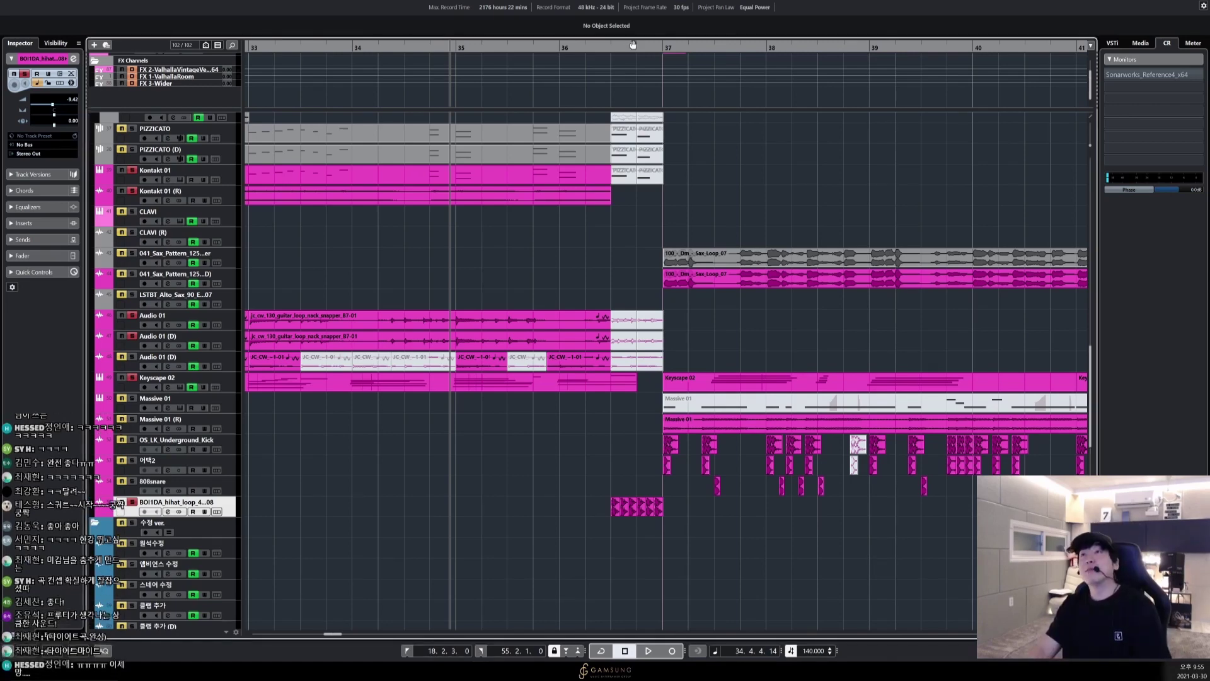
Solo the OS_LK_Underground_Kick, 어택2 and Keyscape 02 tracks and look over the other layers around bars 33 to 41
left_click(230, 449)
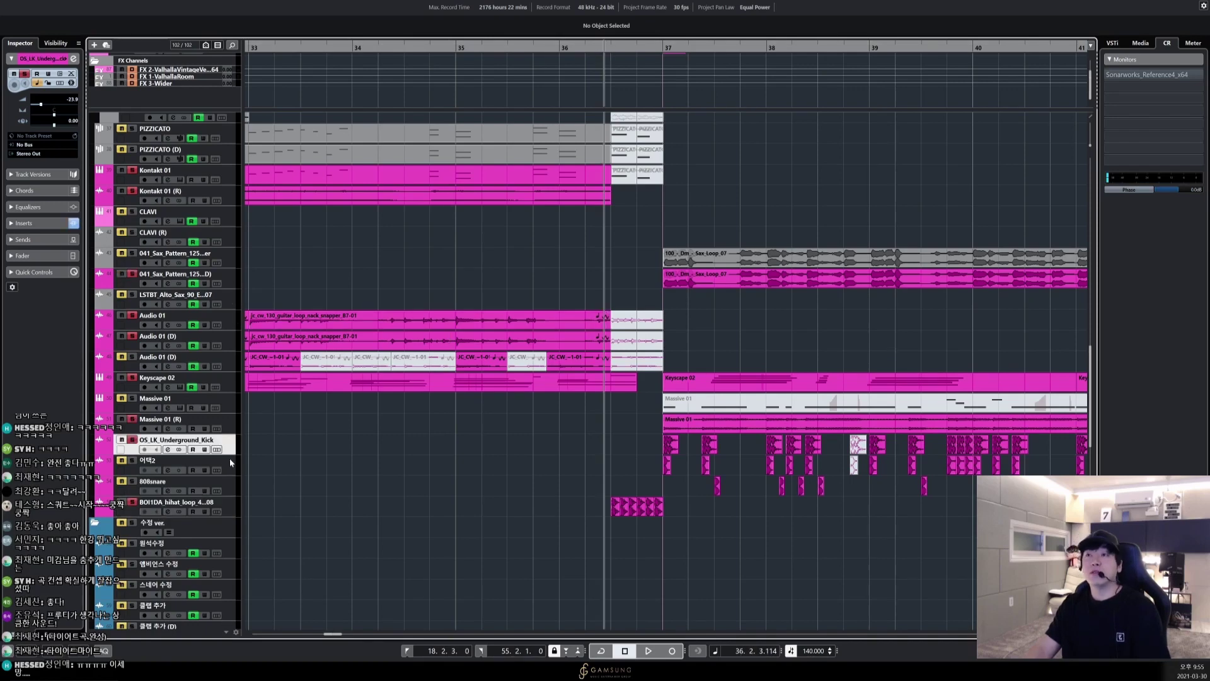
left_click(230, 465)
left_click(230, 382)
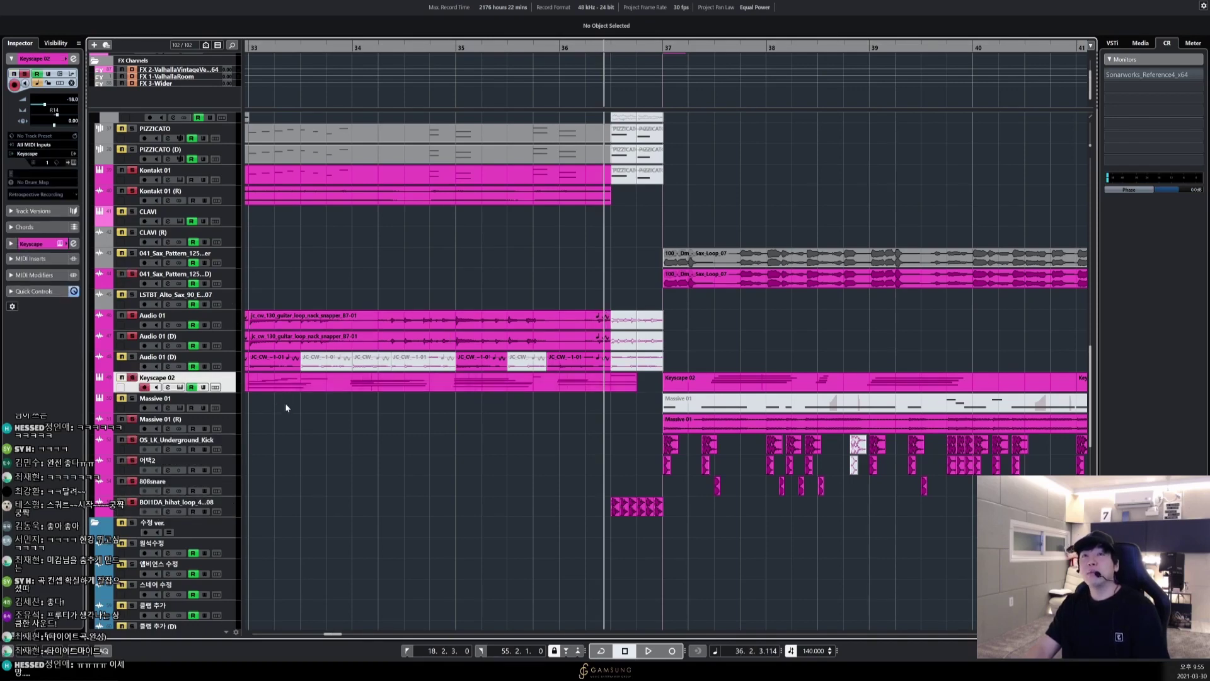
scroll(285, 402, "down", 3)
scroll(271, 388, "up", 8)
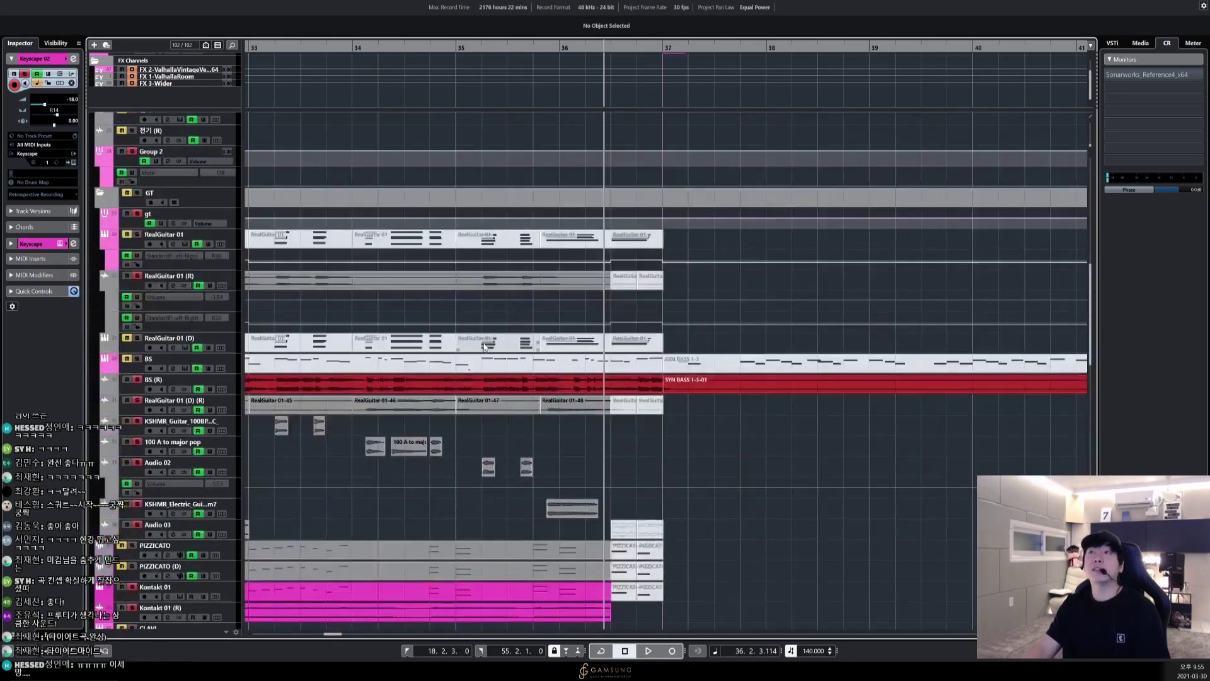
scroll(656, 332, "up", 8)
scroll(652, 333, "down", 6)
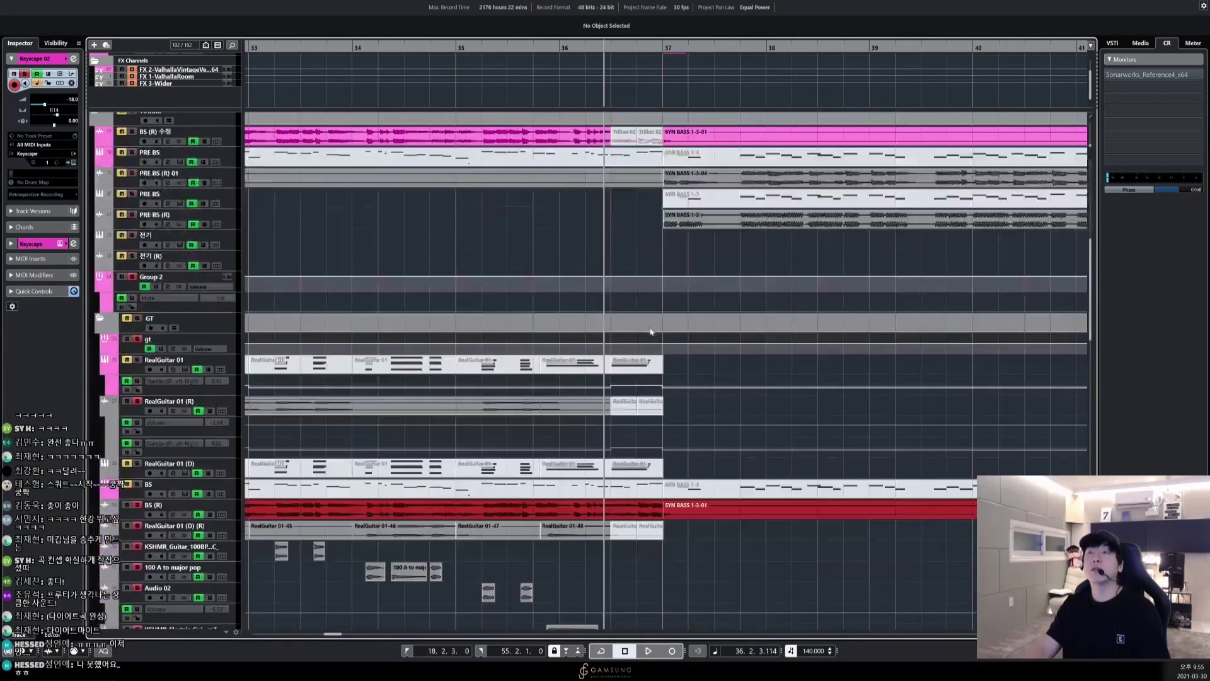
scroll(649, 328, "up", 3)
Play the full arrangement without solos from bar 35 into the pre-chorus, following it through bar 43
scroll(648, 327, "down", 9)
key("g")
key("g")
key("g")
left_click(627, 50)
key("space")
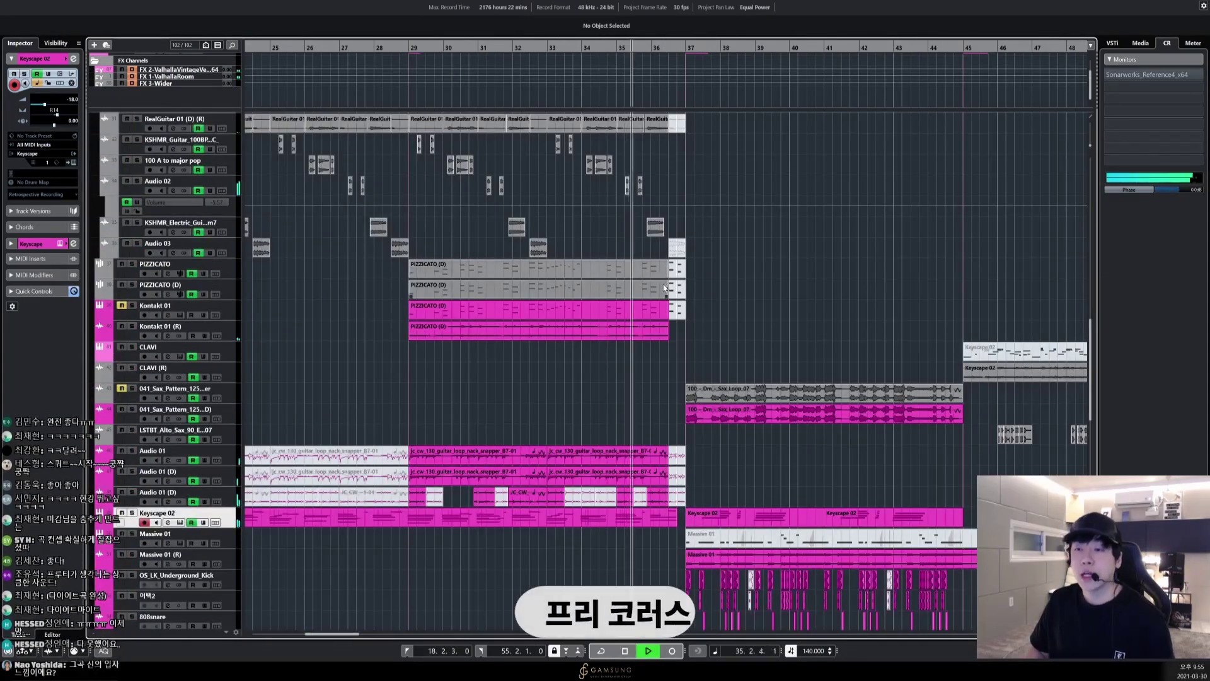
scroll(672, 324, "down", 5)
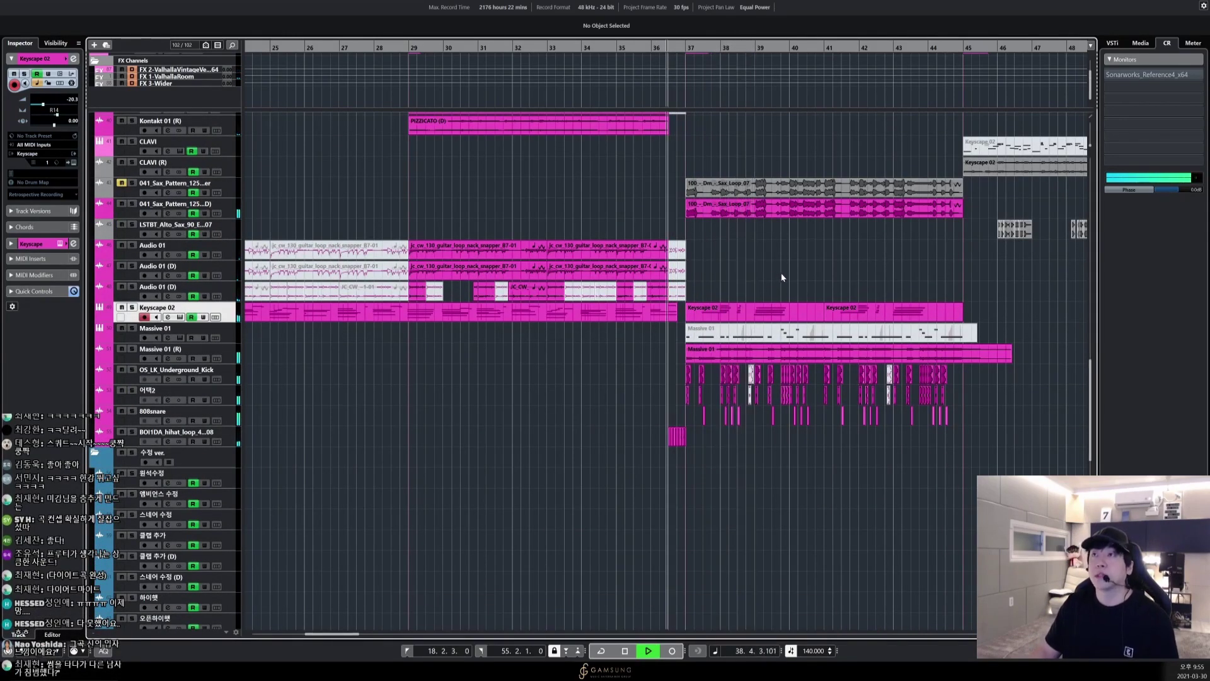
key("h")
key("h")
key("g")
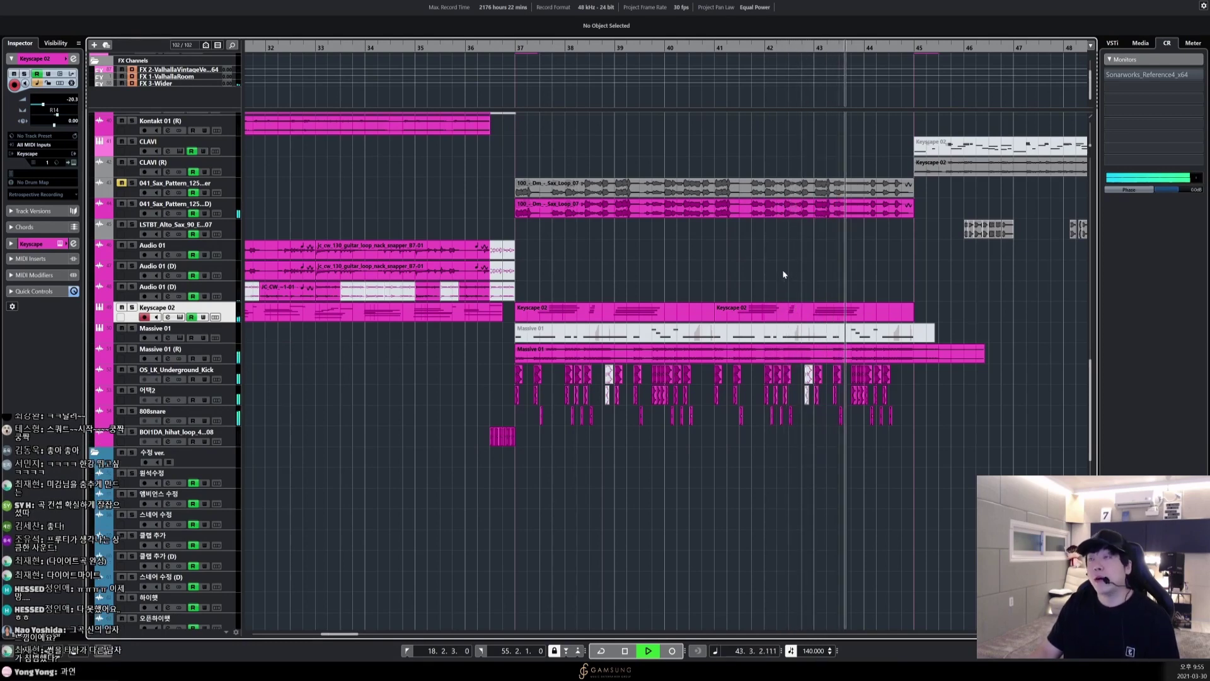
key("space")
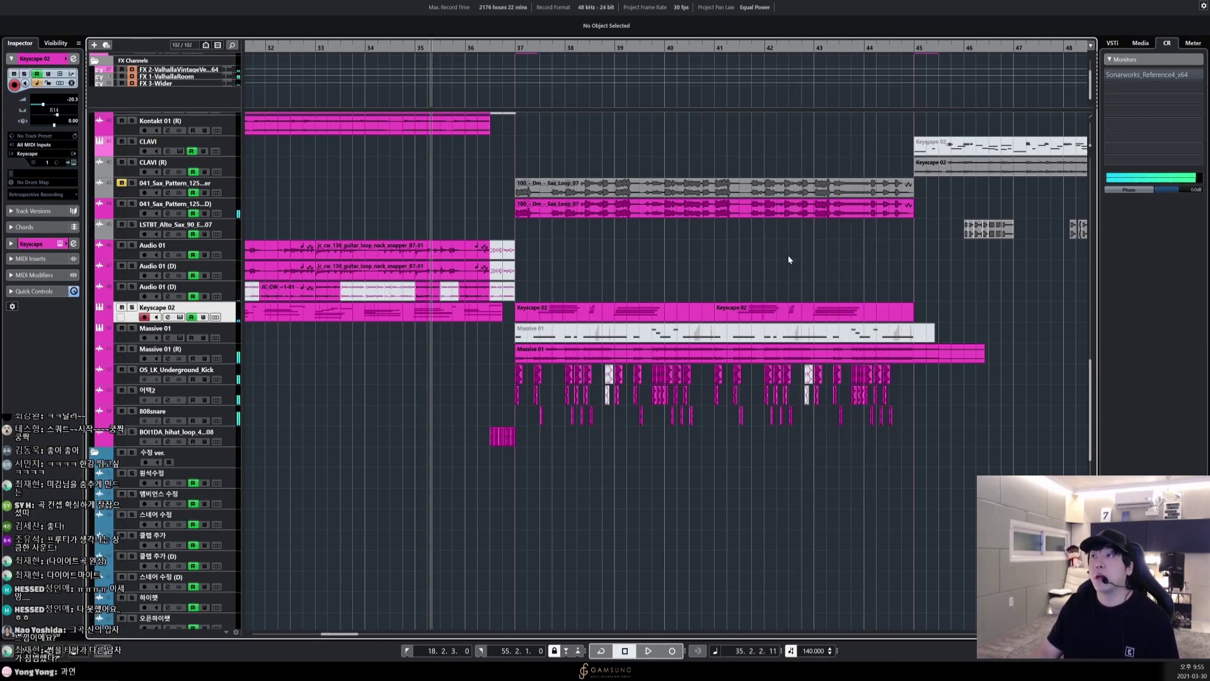
Set the playhead just before bar 37, survey the pre-chorus layers and inspect the Massive 01 clip and channel settings
left_click(500, 52)
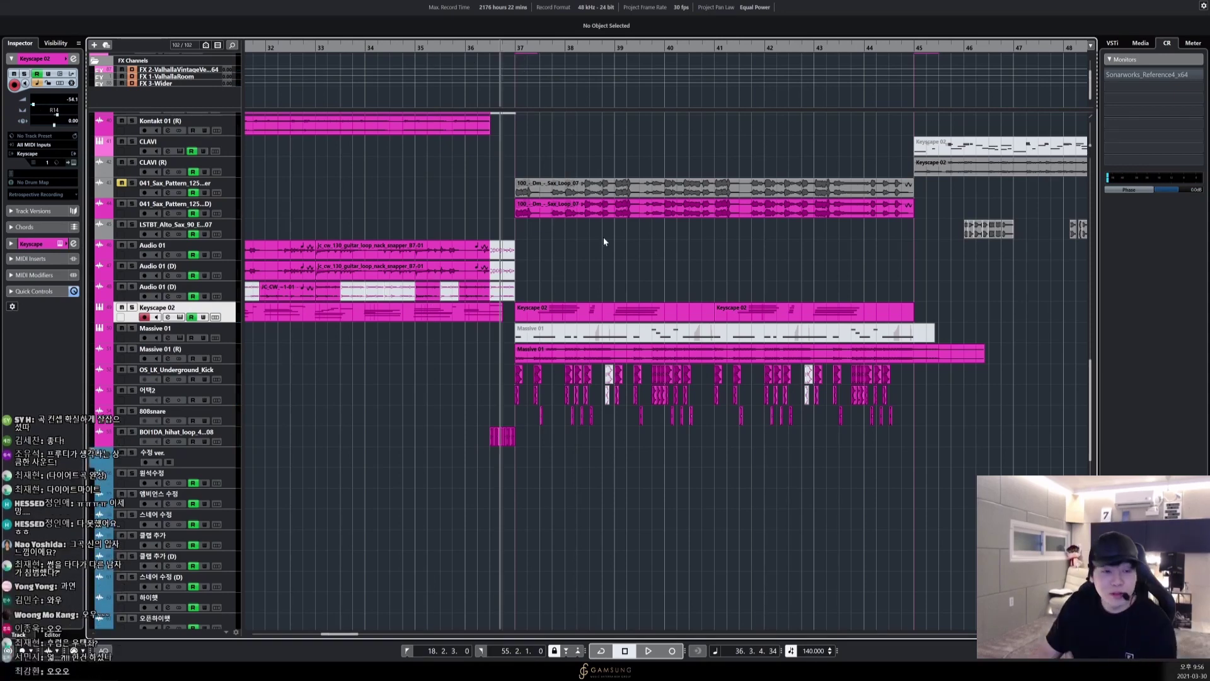
scroll(618, 260, "up", 15)
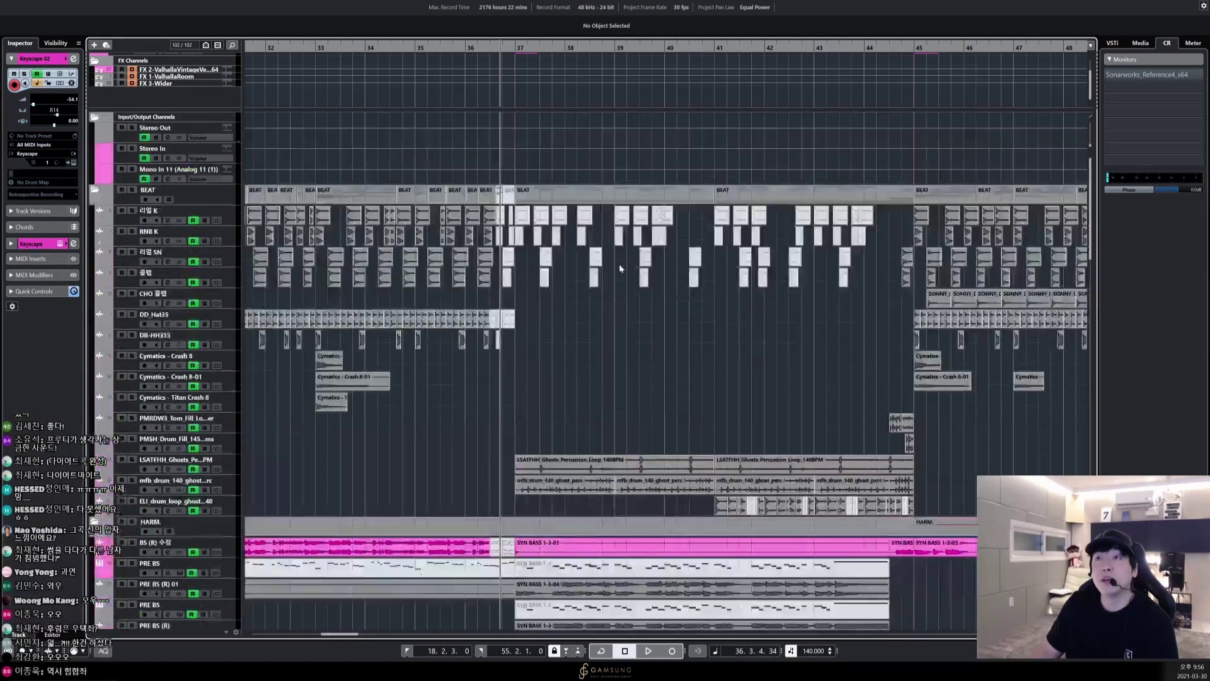
scroll(619, 271, "down", 15)
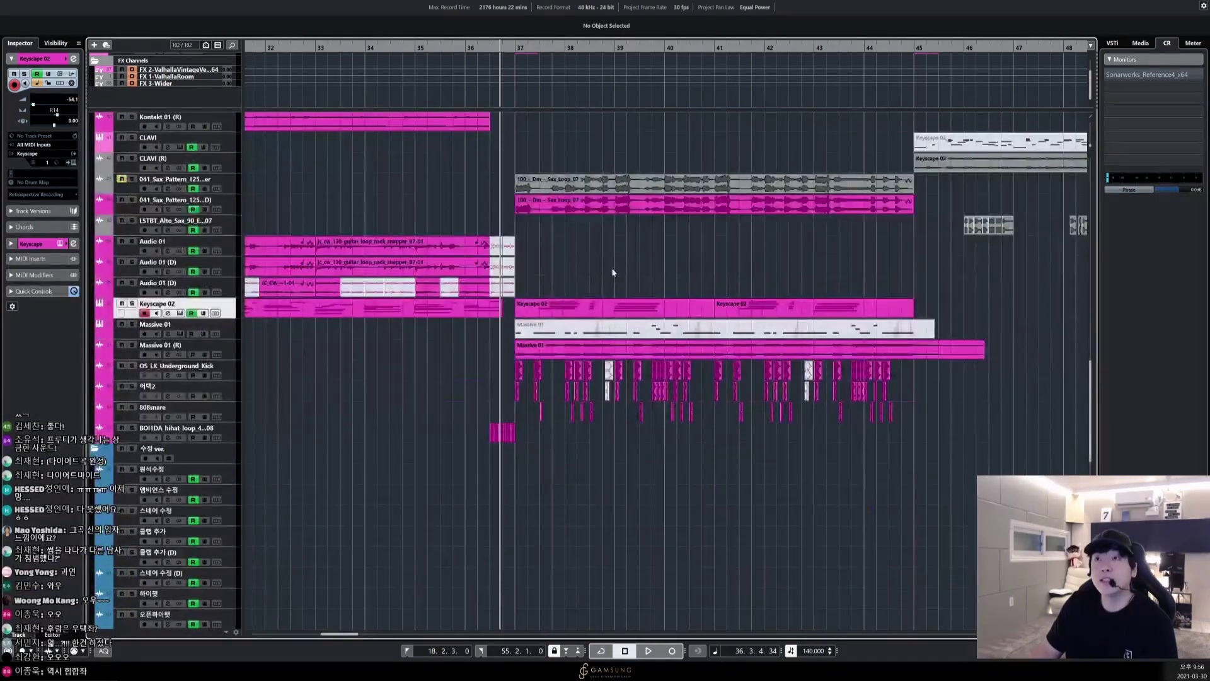
left_click(133, 353)
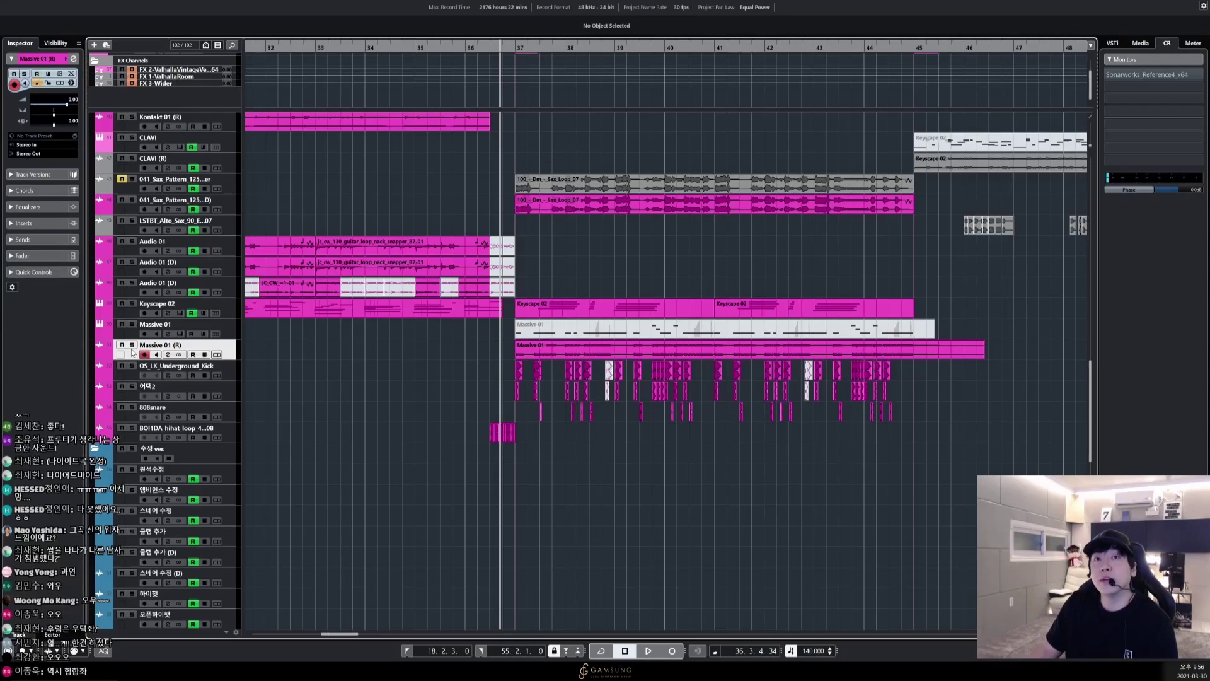
left_click(561, 335)
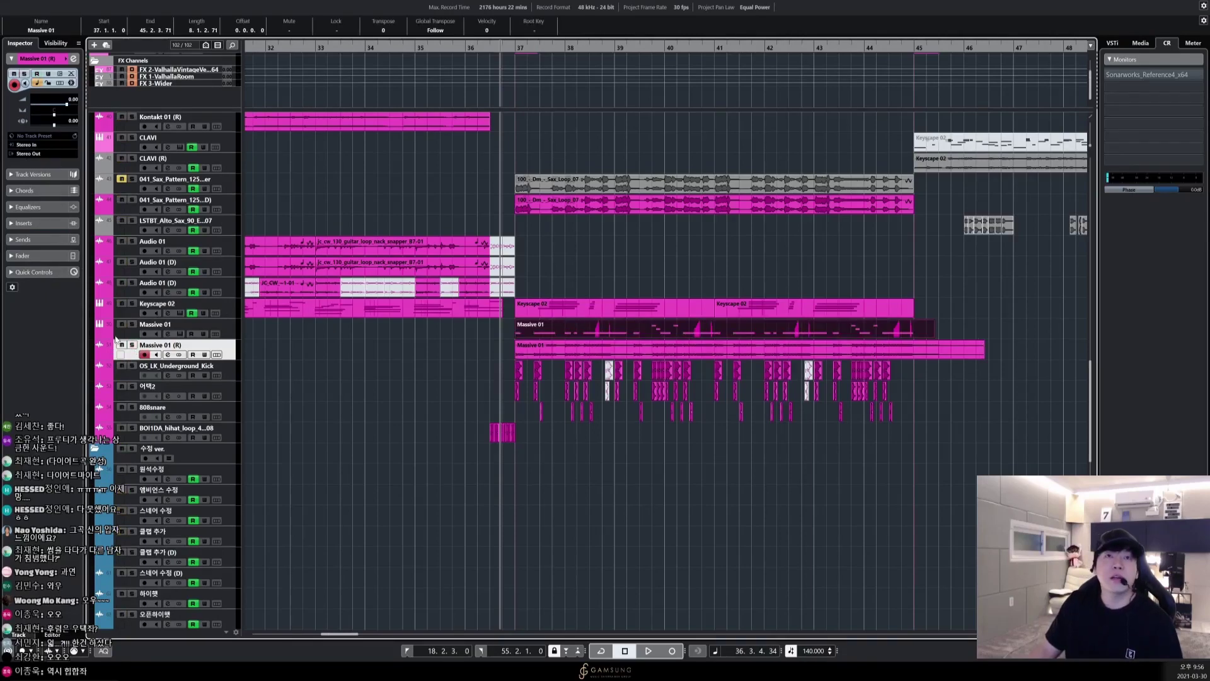
left_click(132, 345)
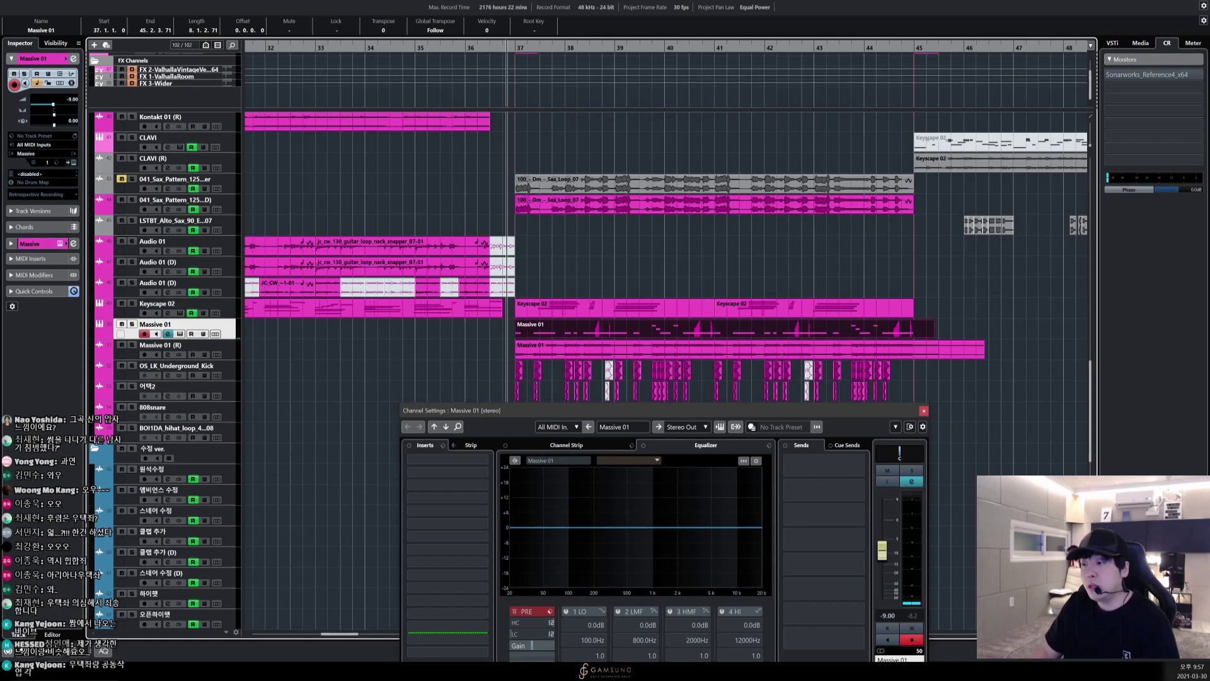
key("Escape")
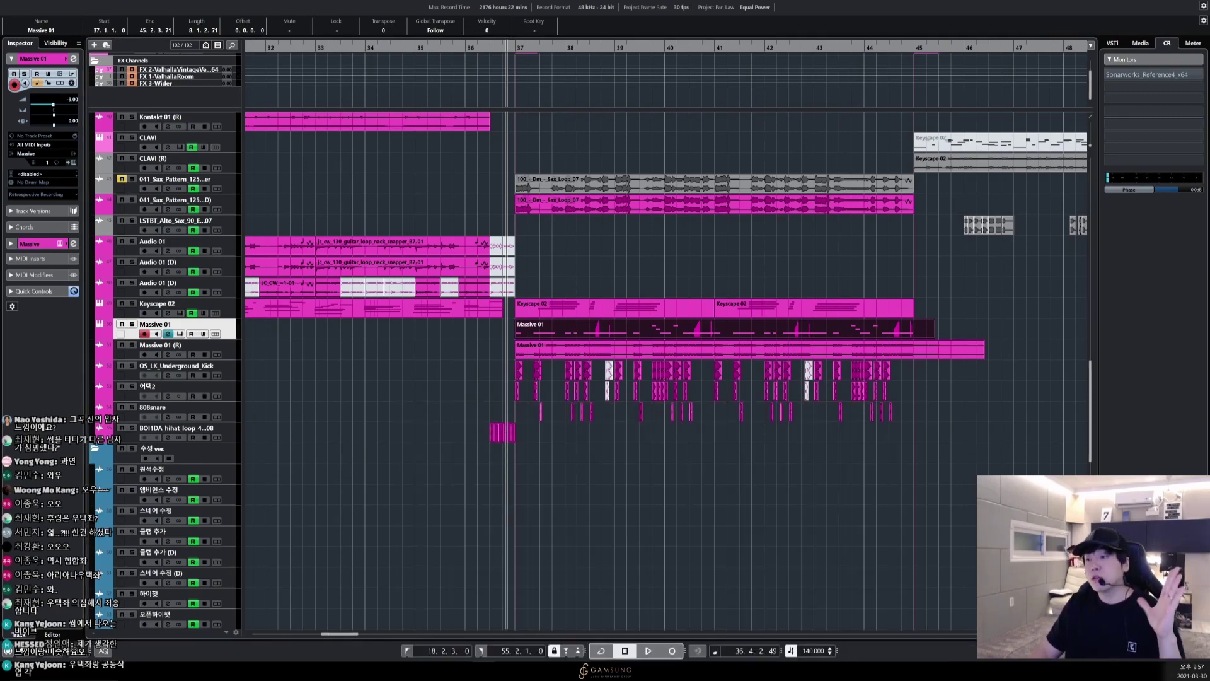
Check the reference song in the music player and return to the project
left_click_drag(649, 123, 533, 182)
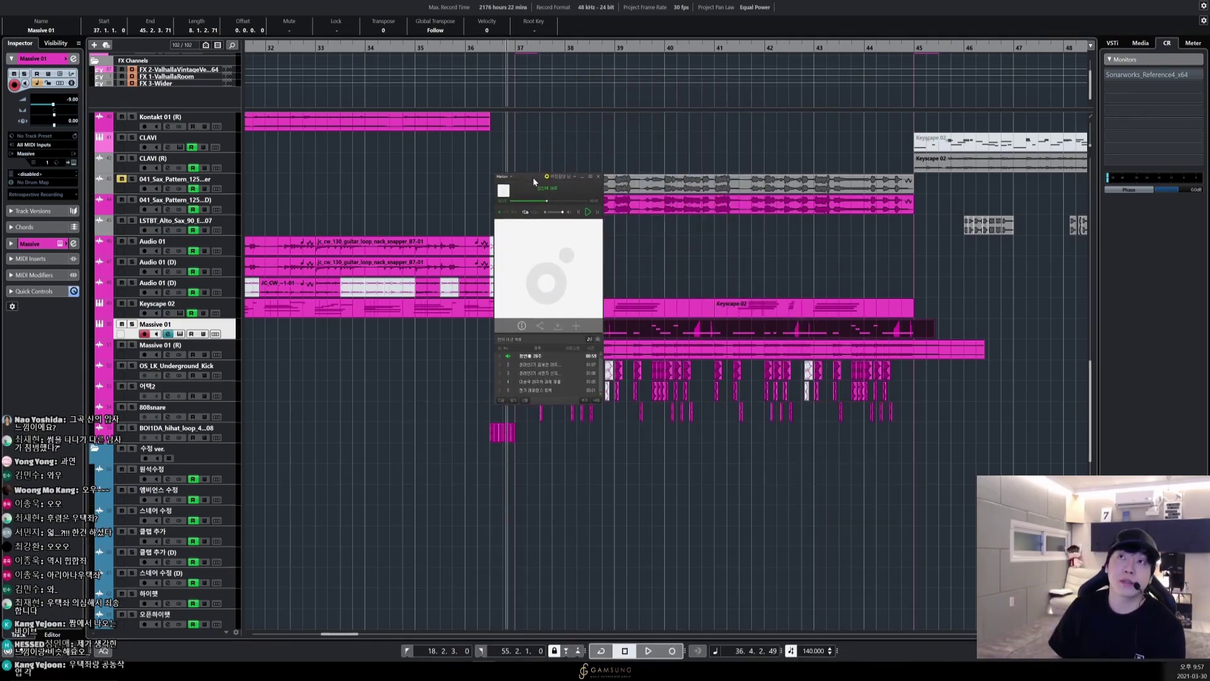
key("space")
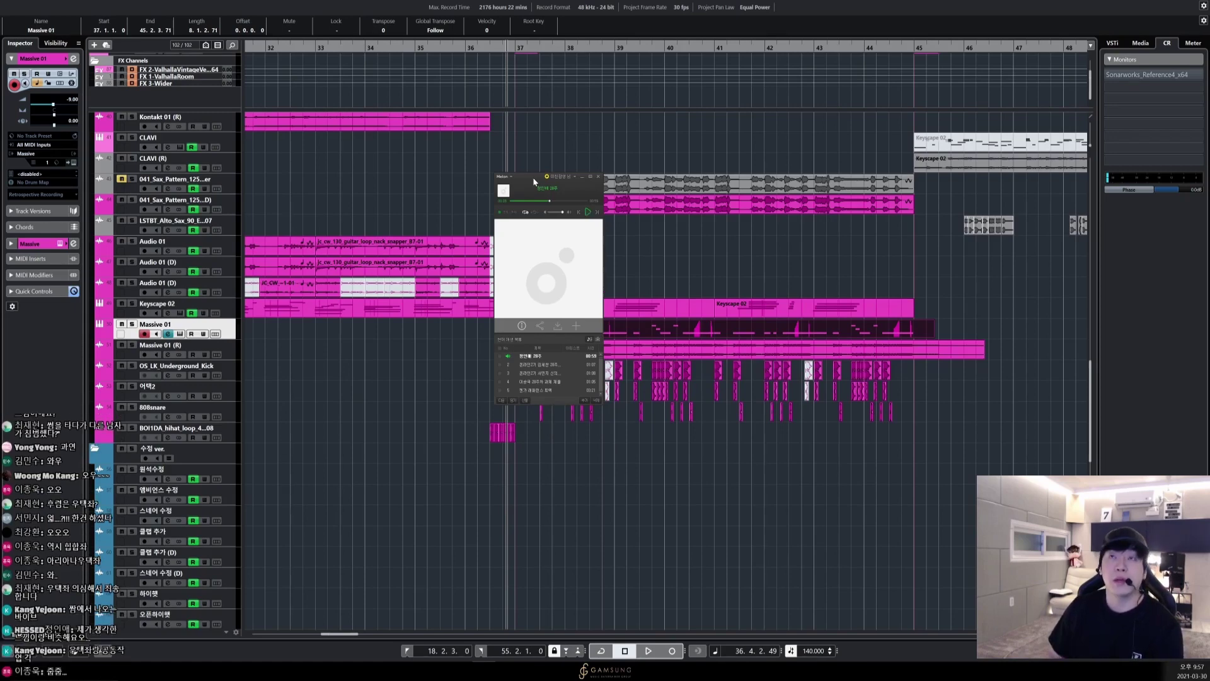
left_click(464, 188)
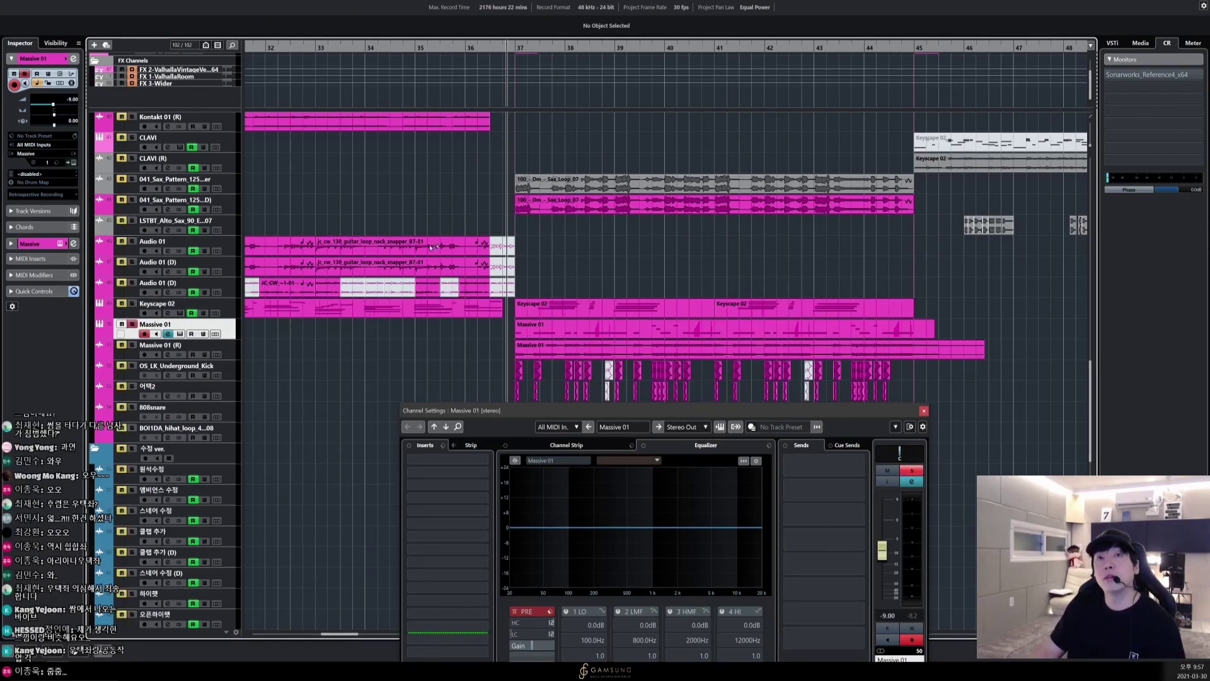
Unmute the Massive 01 clip and listen to its soloed track from just before bar 37
key("s")
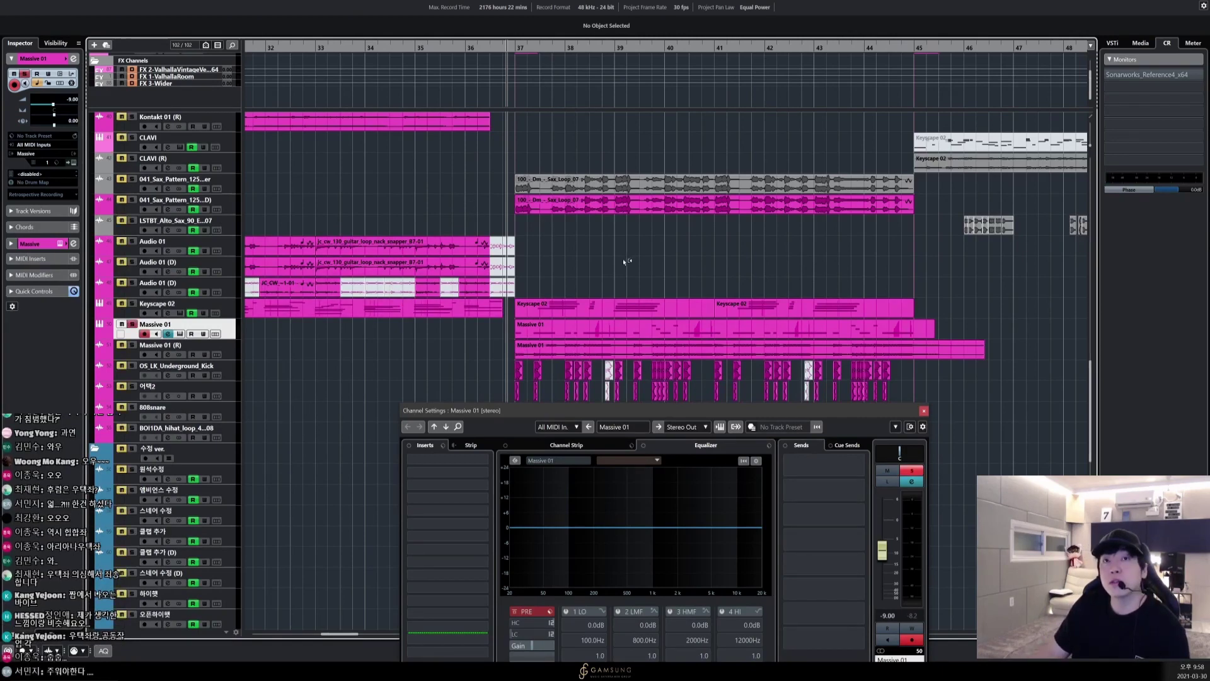
key("space")
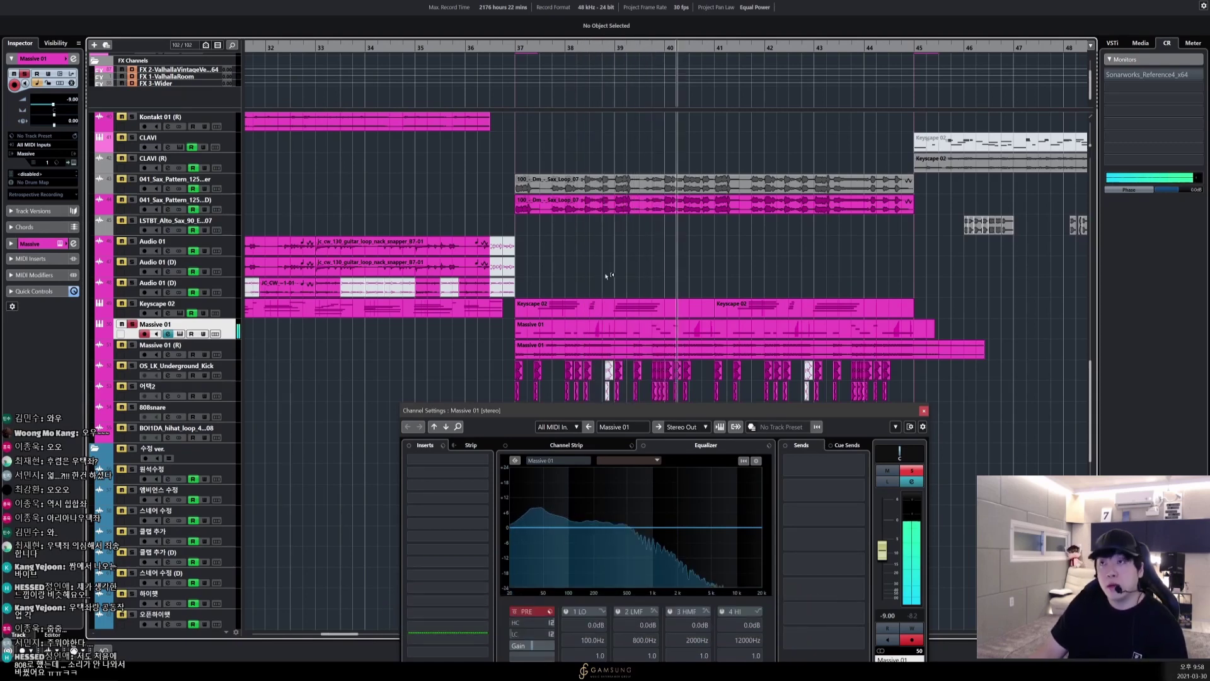
key("space")
key("s")
key("Escape")
Solo the OS_LK_Underground_Kick, 어택2, 808snare and BOI1DA hi-hat loop tracks
scroll(222, 314, "down", 3)
left_click(231, 268)
key("s")
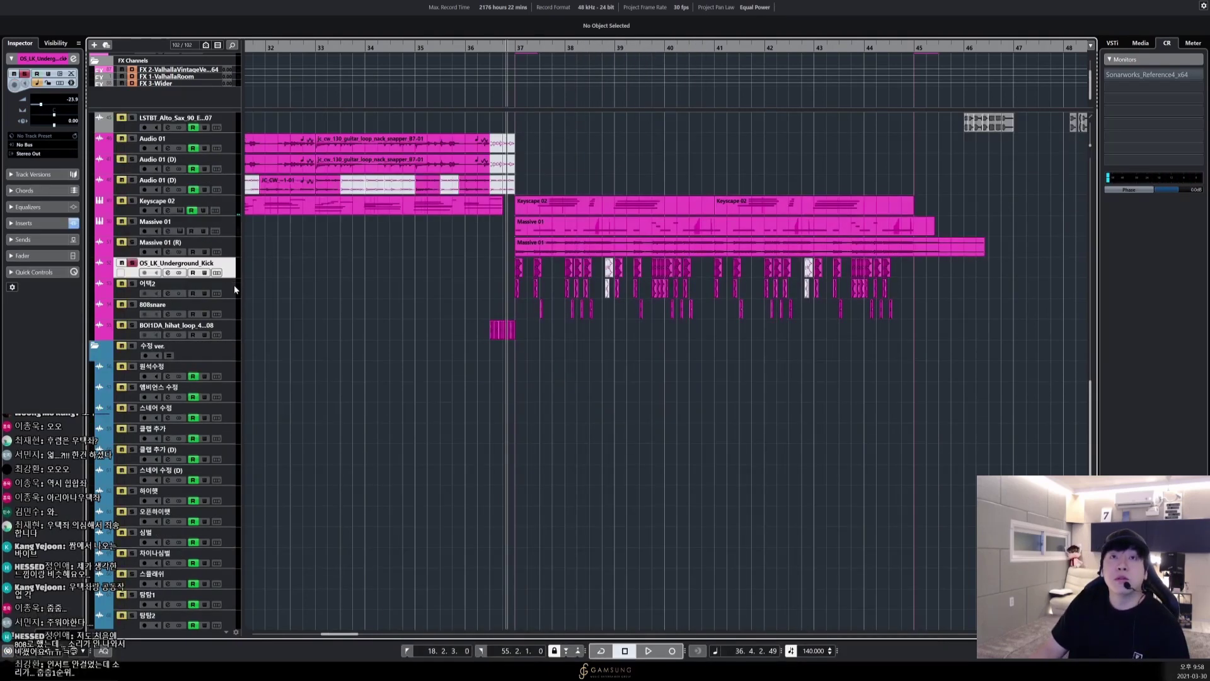
left_click(234, 287)
key("s")
left_click(236, 311)
key("s")
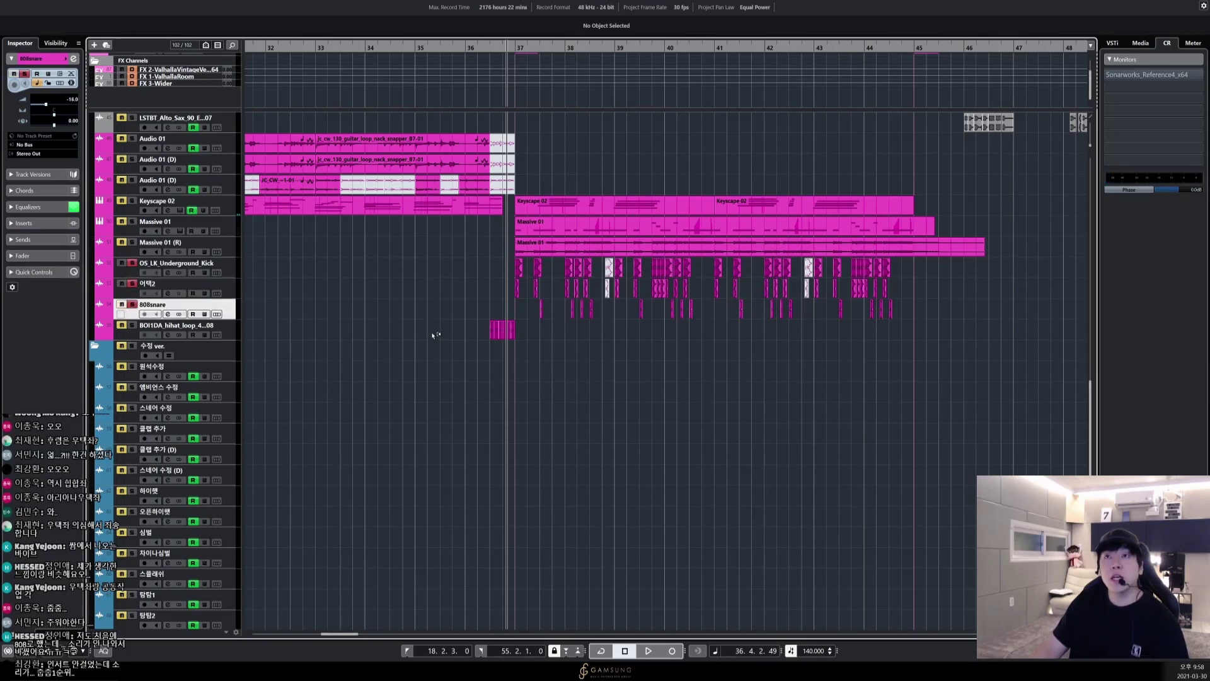
left_click(236, 334)
key("s")
Play the soloed pre-chorus drum layers from just before bar 37 through bar 40
key("space")
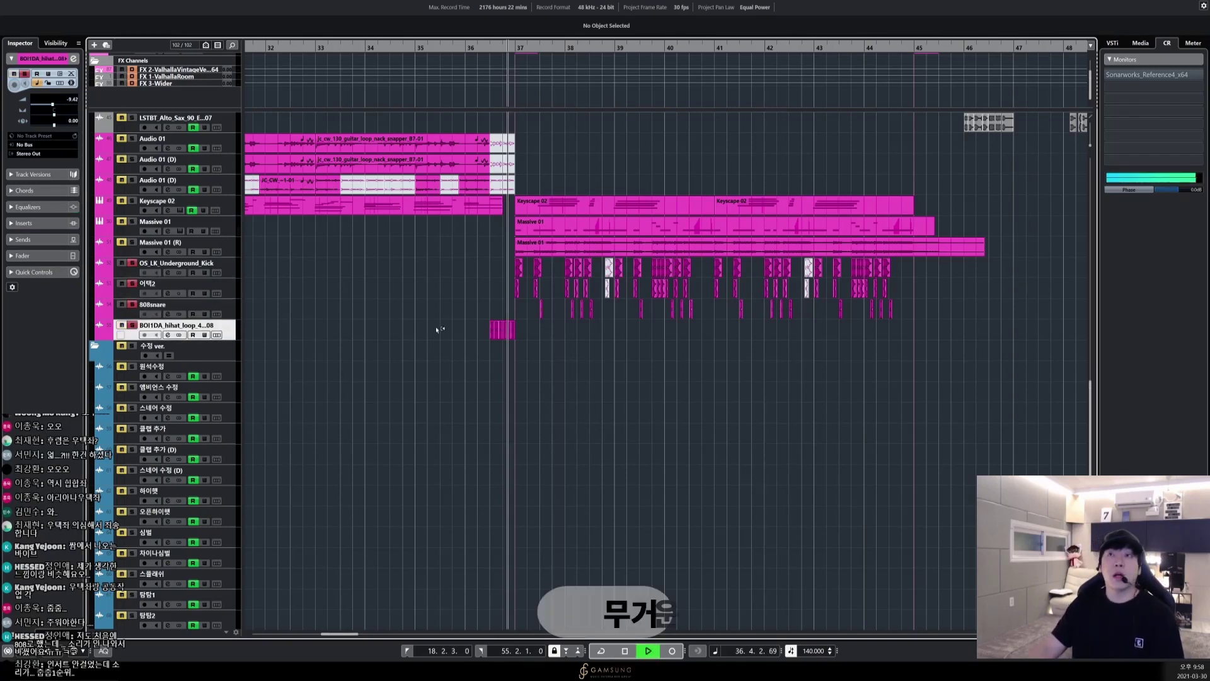
scroll(647, 345, "up", 8, "ctrl")
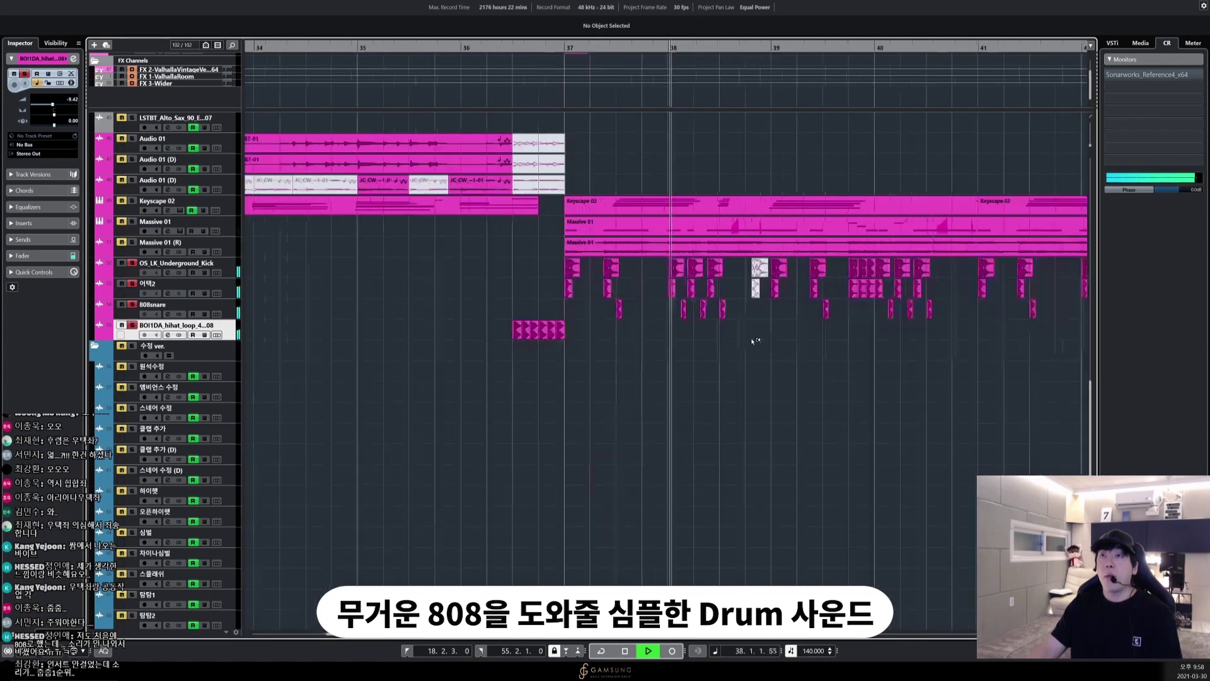
scroll(750, 350, "down", 8, "ctrl")
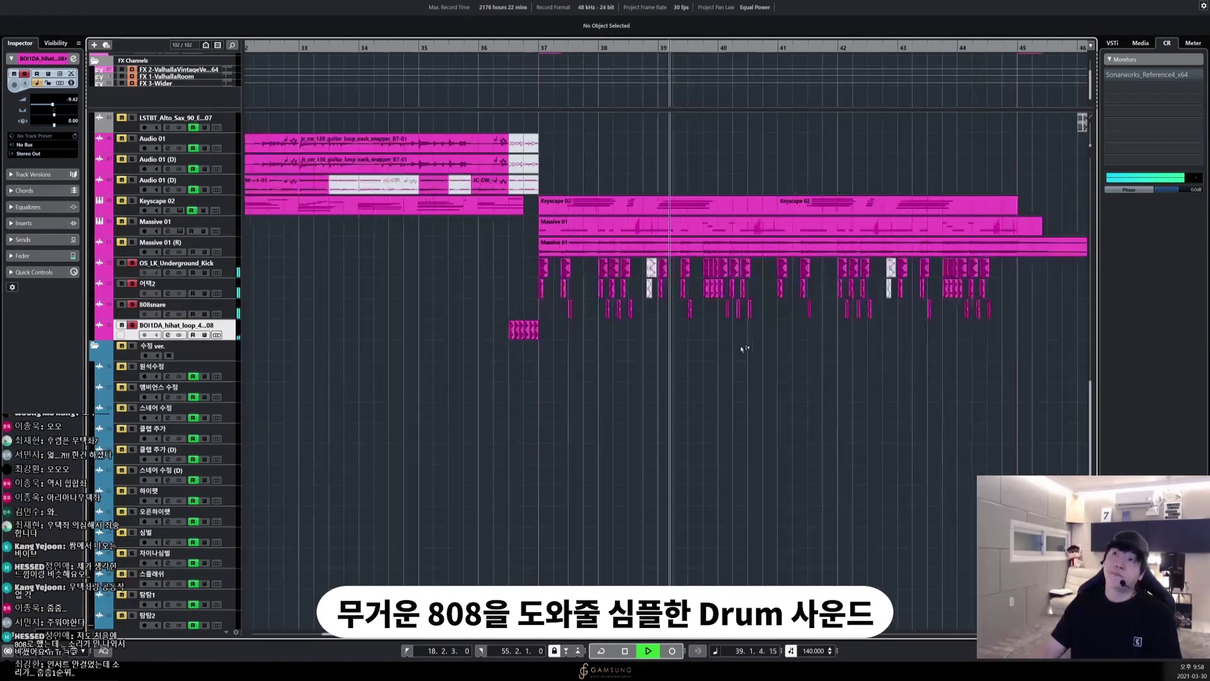
scroll(744, 346, "down", 2, "ctrl")
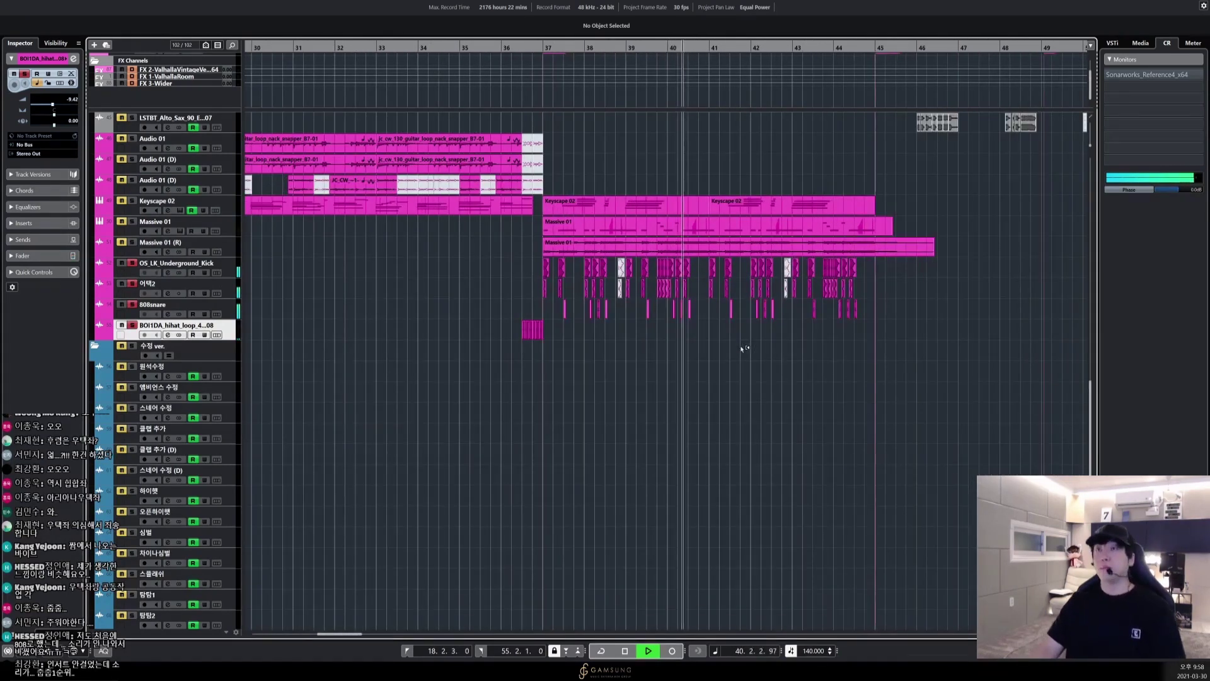
scroll(741, 350, "up", 4, "ctrl")
left_click(150, 265)
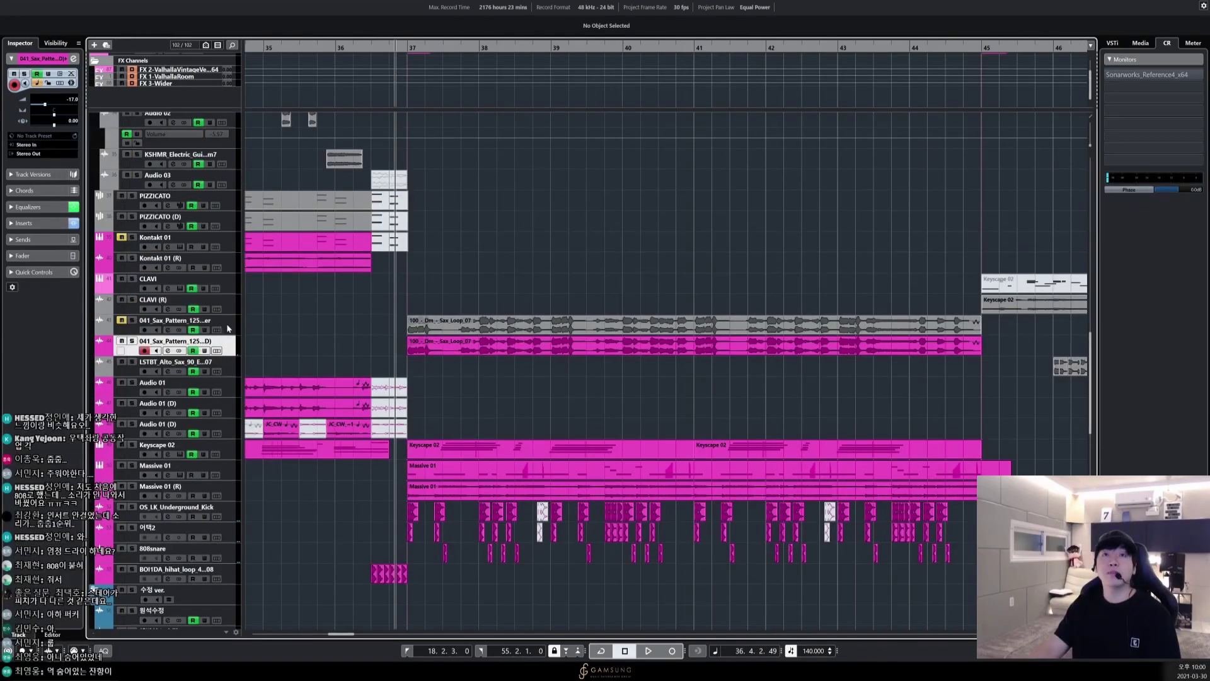
Solo the original 041_Sax_Pattern track and listen to it from bar 37 with its channel settings open
left_click(228, 329)
key("s")
key("space")
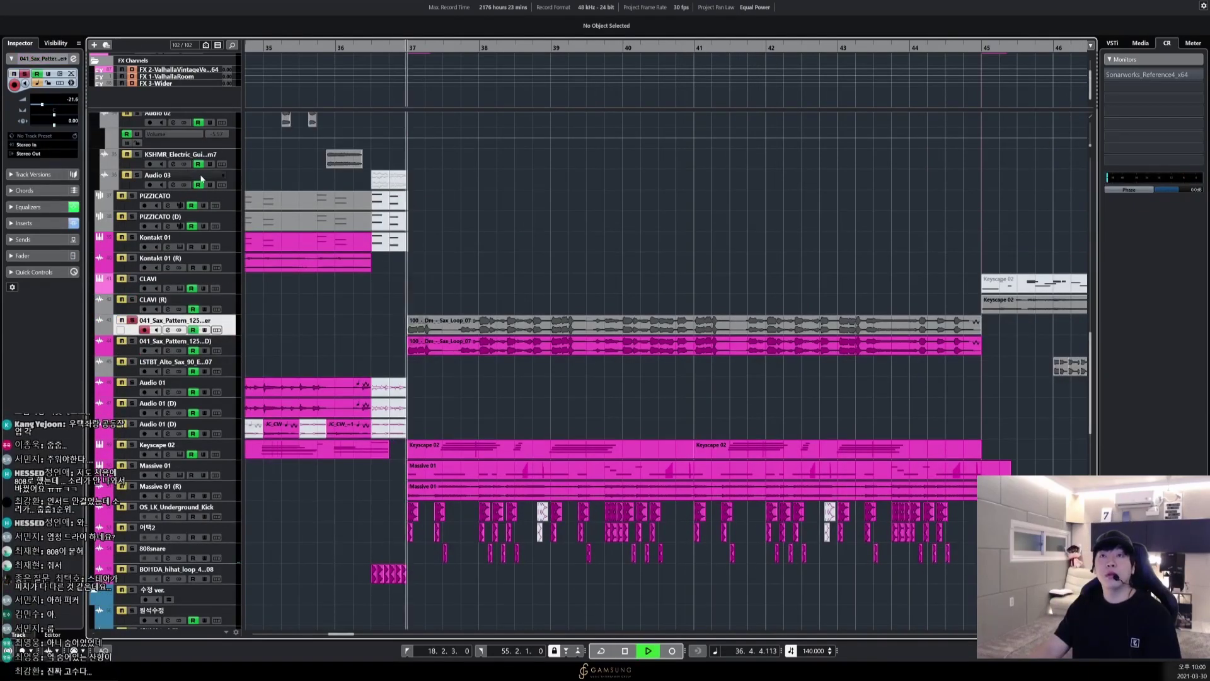
left_click(74, 59)
key("space")
key("s")
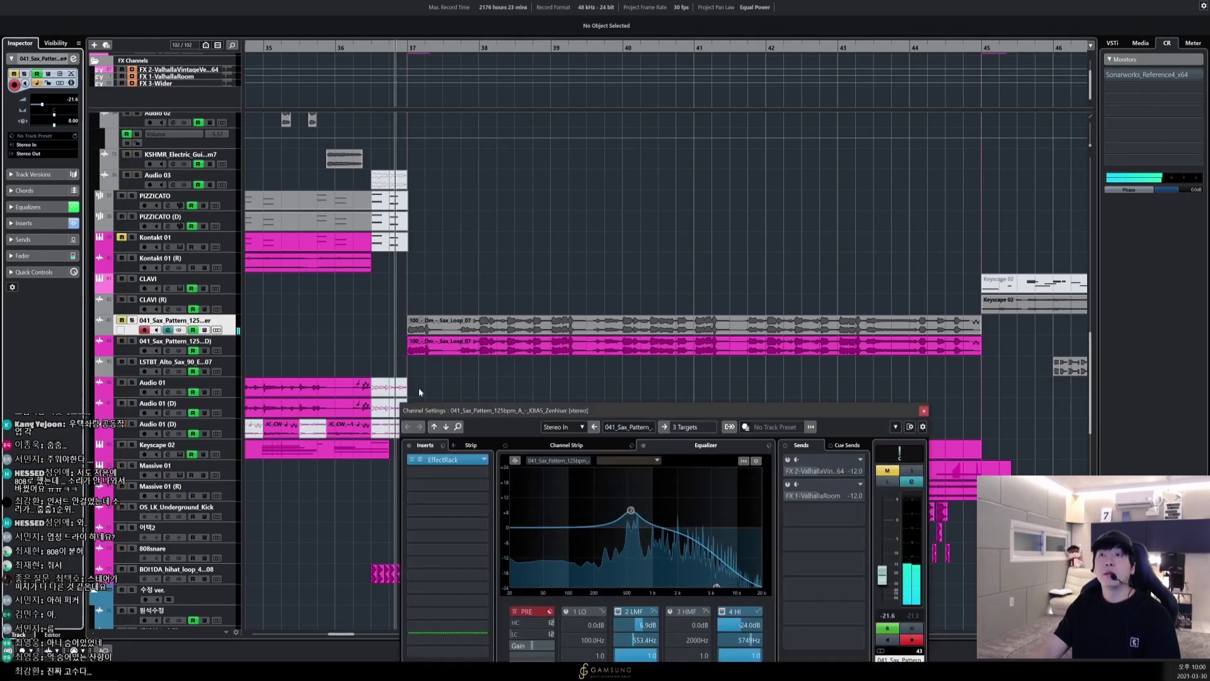
Solo the 041_Sax_Pattern (D) track and inspect its LittleAlterBoy insert while the sax plays
left_click(236, 351)
key("s")
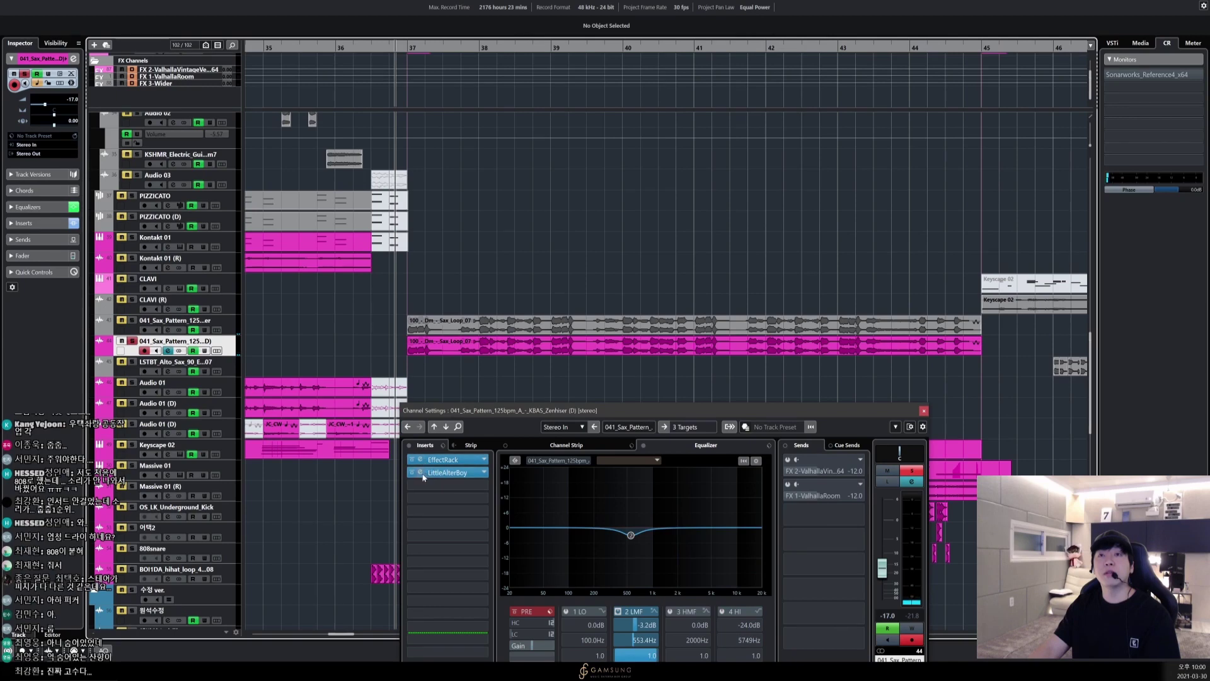
left_click(420, 472)
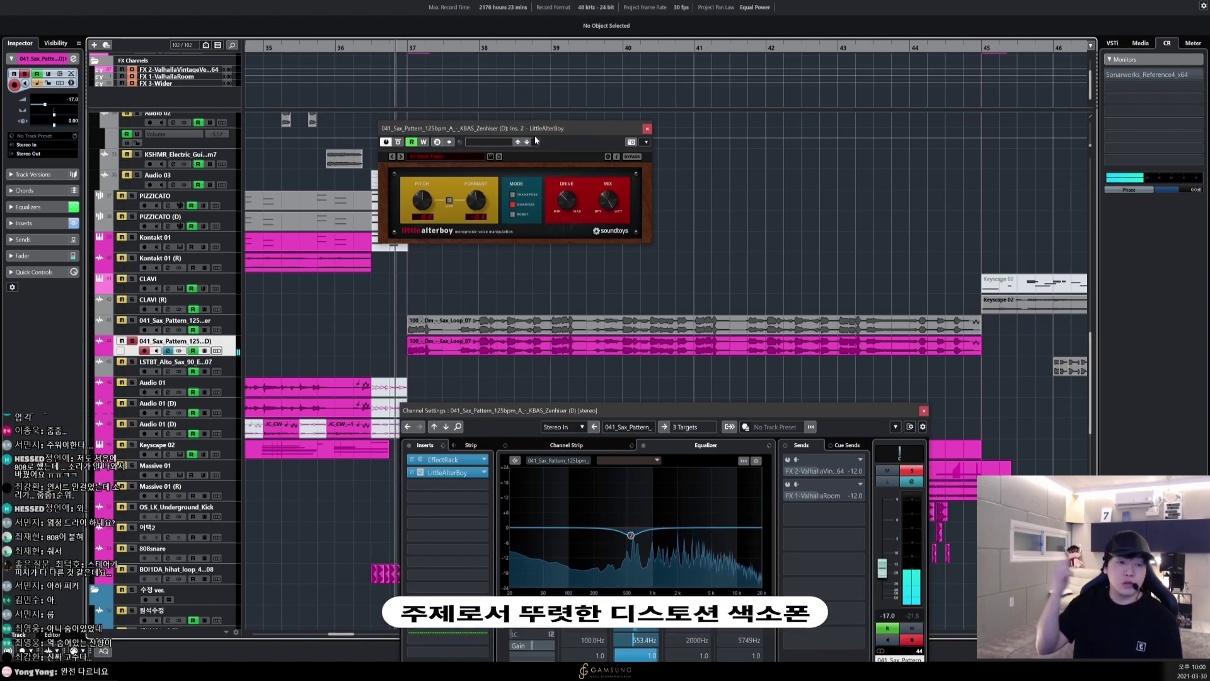
left_click(647, 128)
scroll(476, 290, "down", 5)
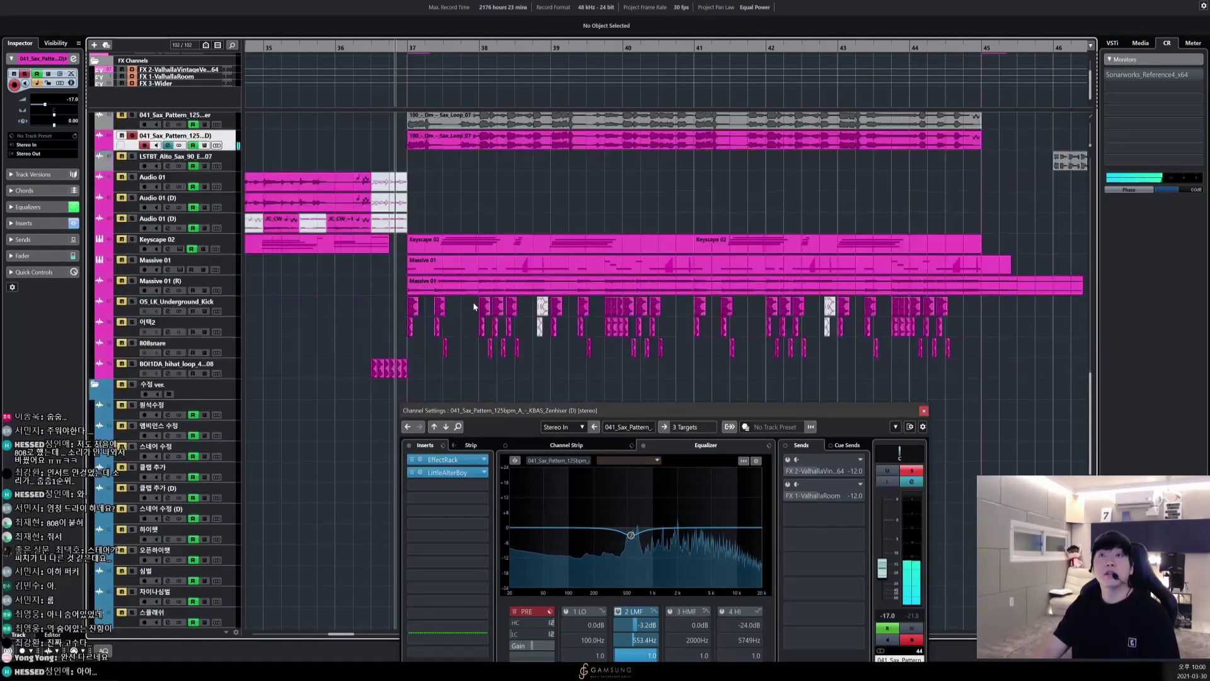
Solo Keyscape 02 and Massive 01 (R) alongside the distorted sax and inspect each track's channel settings while they play
left_click(224, 248)
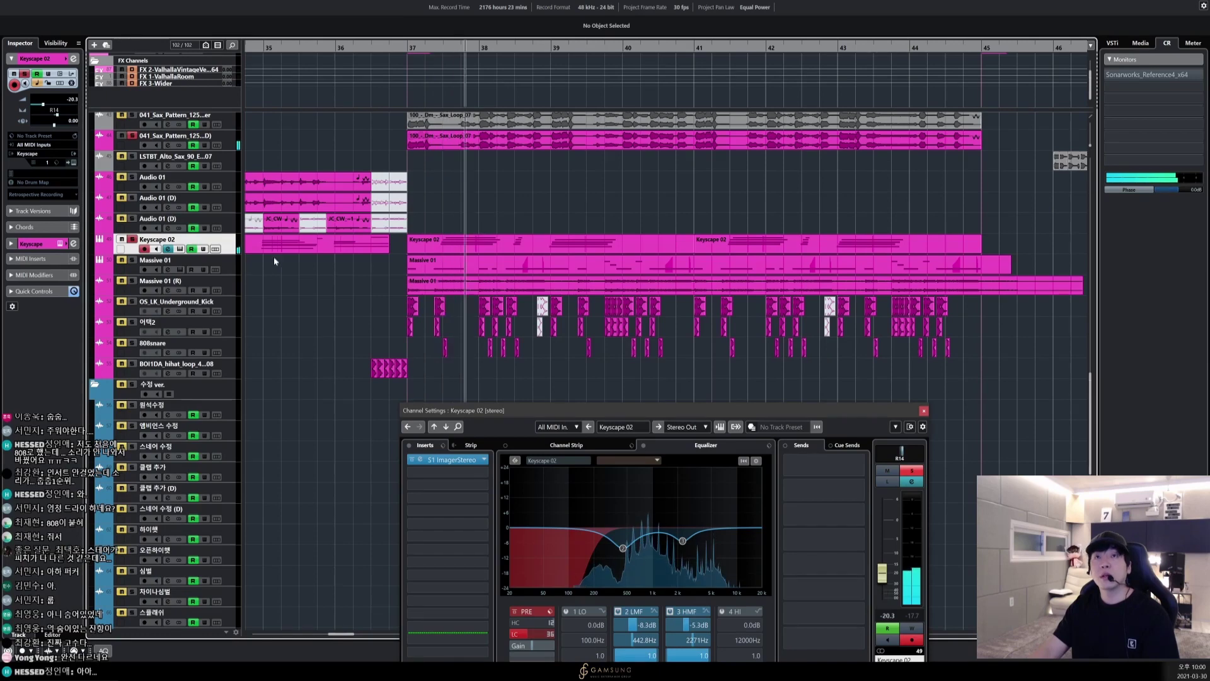
left_click(235, 287)
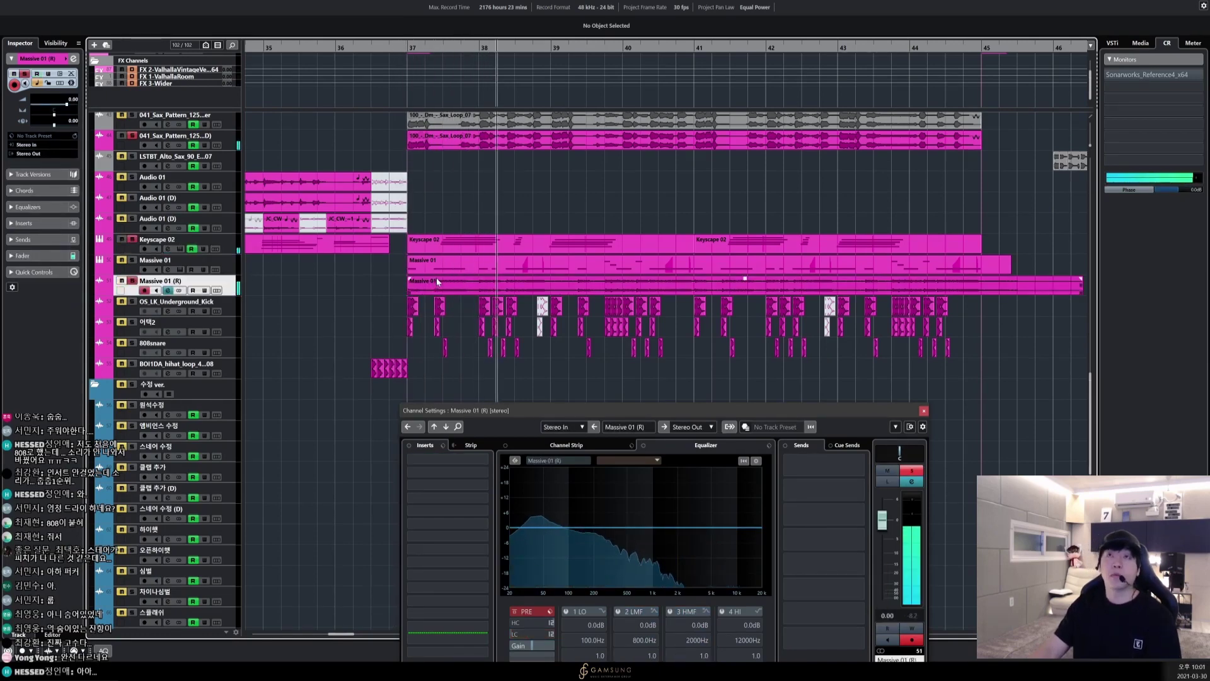
scroll(436, 277, "up", 3)
scroll(591, 307, "down", 3)
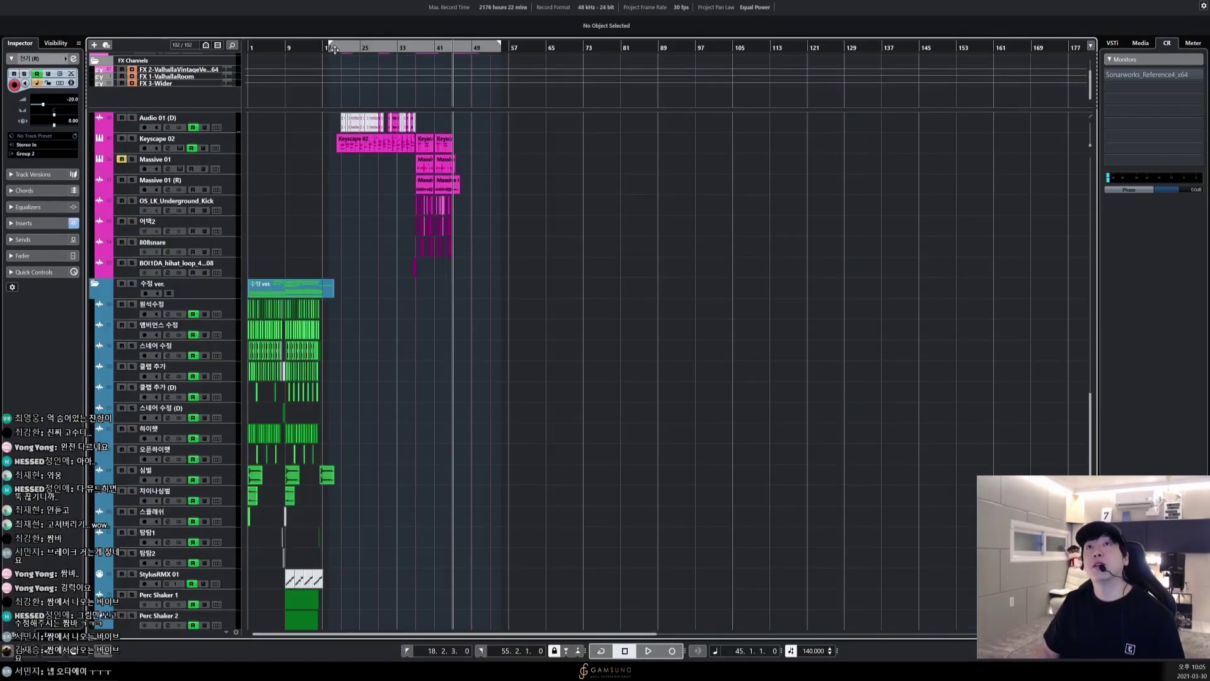
Play the full arrangement from bar 20, just before the verse parts enter at bar 21
scroll(431, 194, "up", 5)
key("h")
key("h")
key("h")
key("h")
key("h")
key("h")
key("h")
key("h")
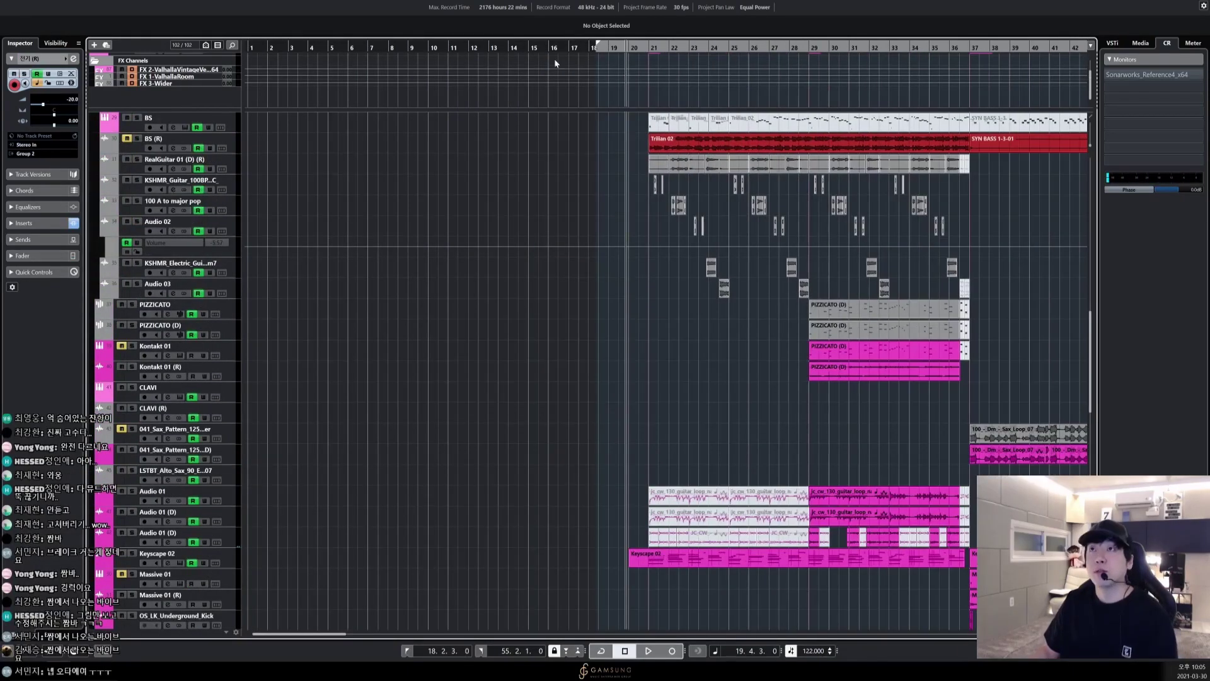
left_click(647, 46)
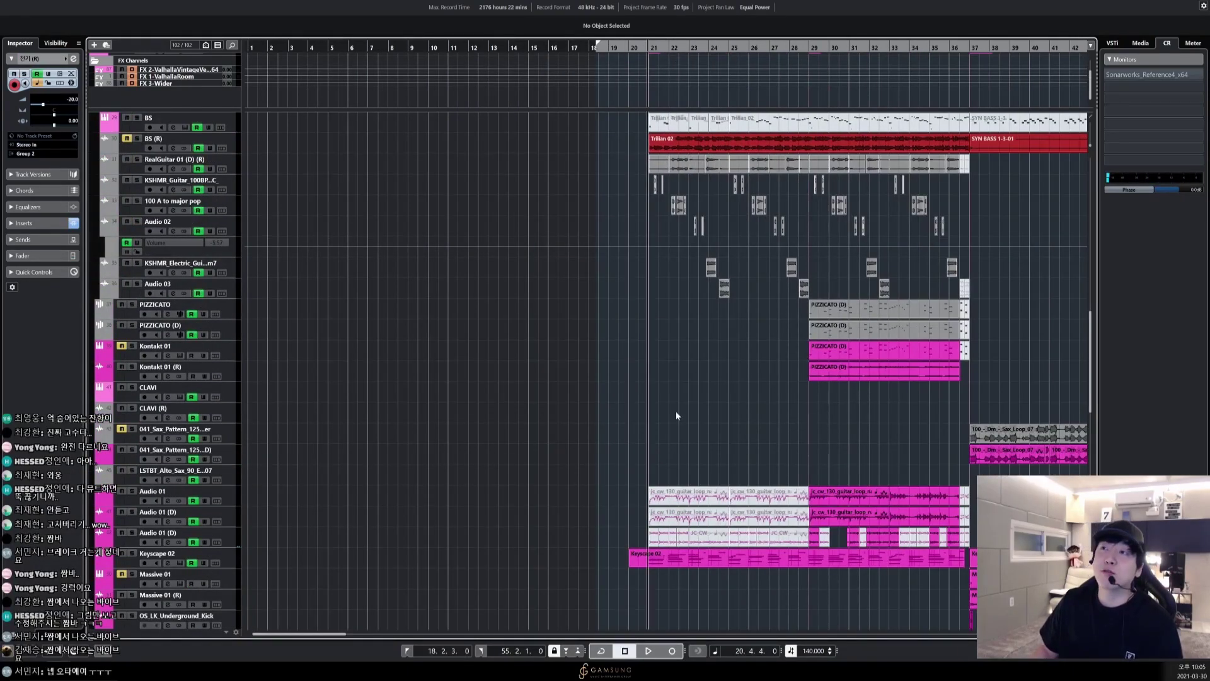
key("KP_Subtract")
key("KP_Subtract")
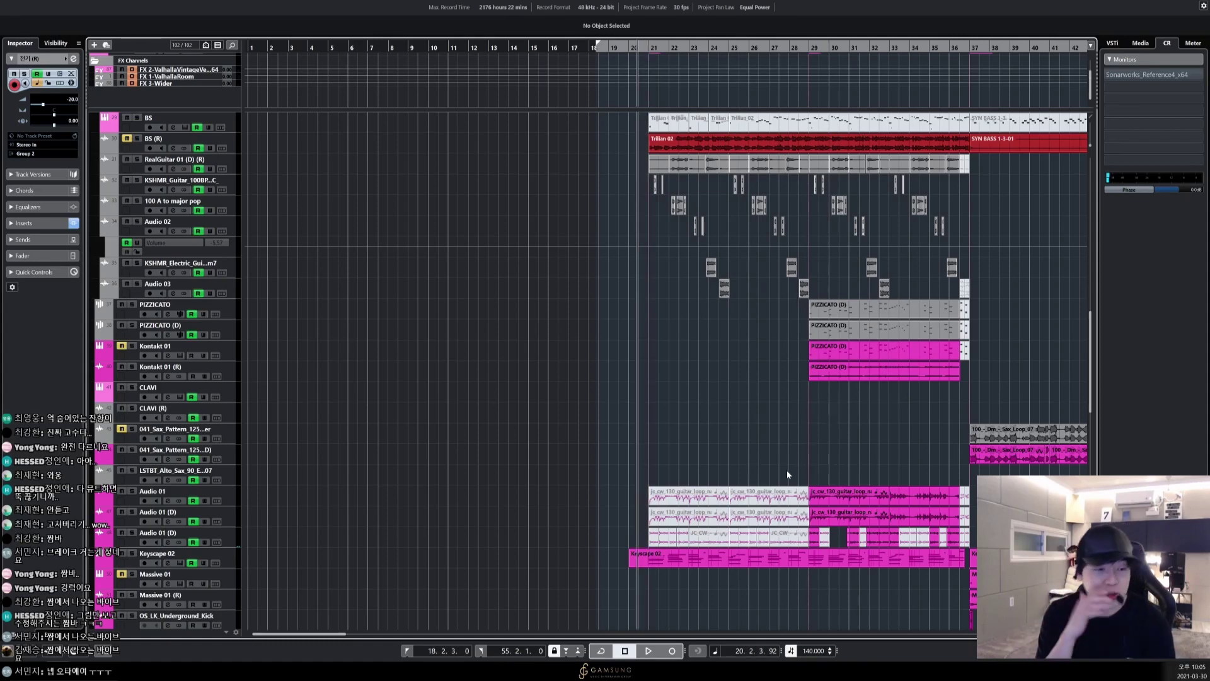
key("space")
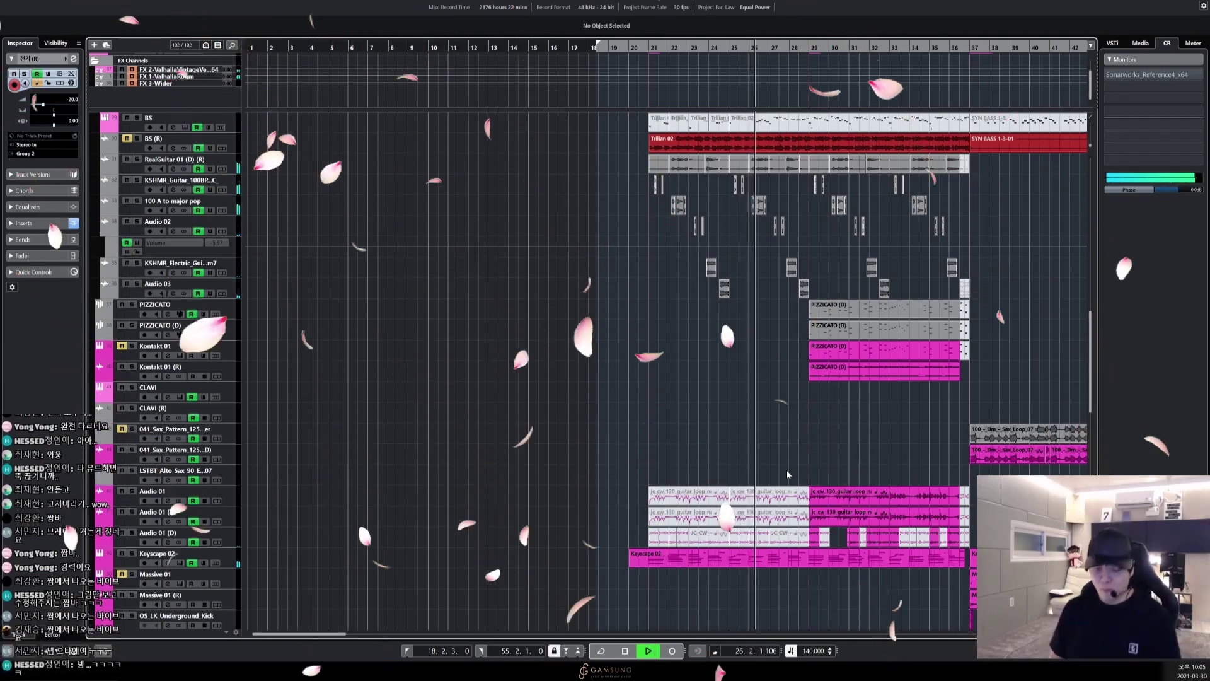
Follow the verse and pre-chorus tracks during playback through about bar 44 and stop the playback
key("g")
key("g")
key("g")
key("h")
key("h")
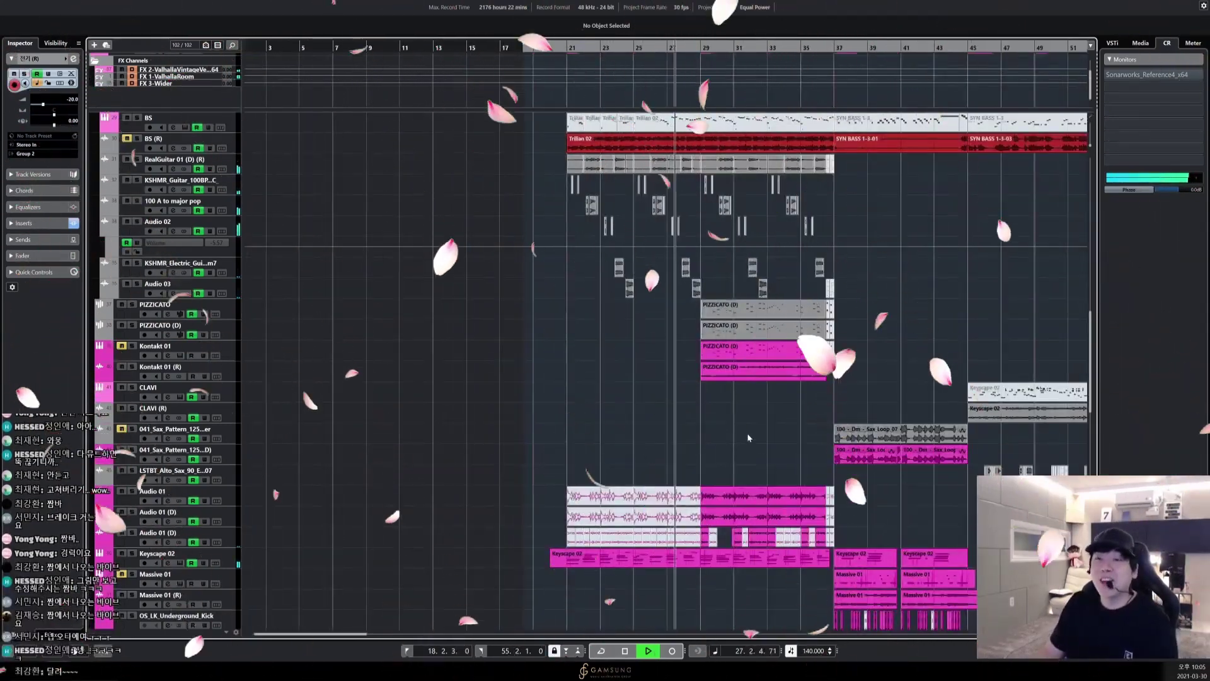
scroll(775, 445, "down", 3)
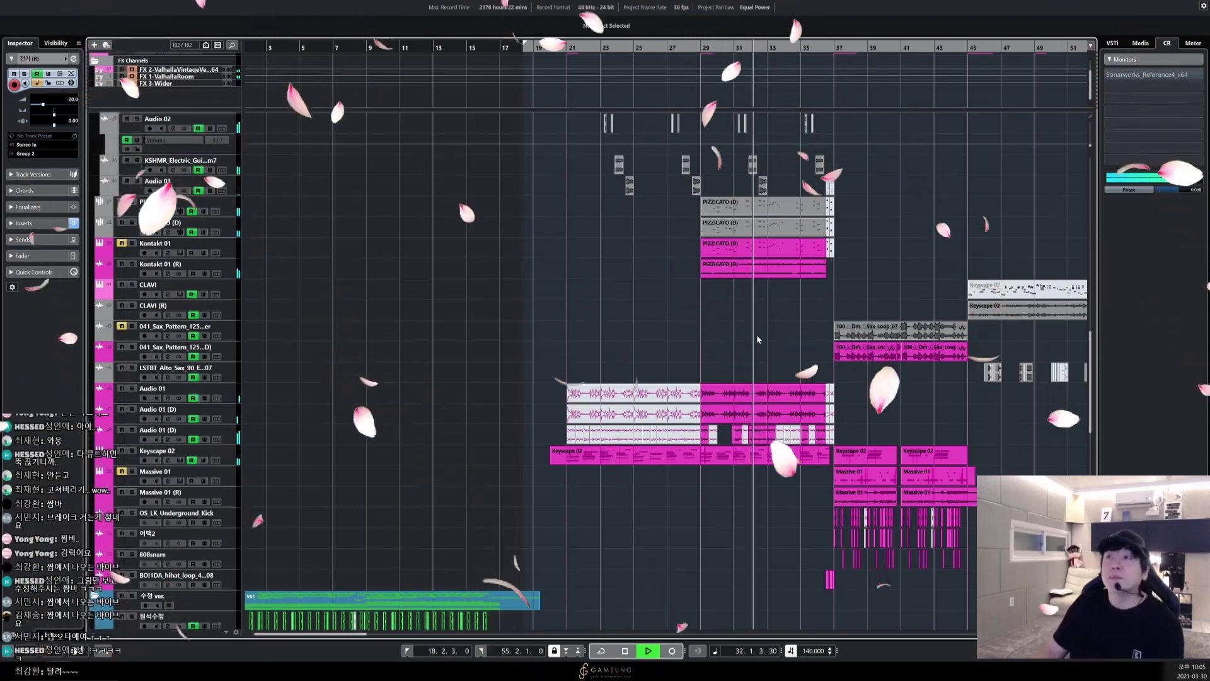
scroll(756, 334, "down", 5)
scroll(764, 359, "up", 3)
key("h")
key("h")
key("h")
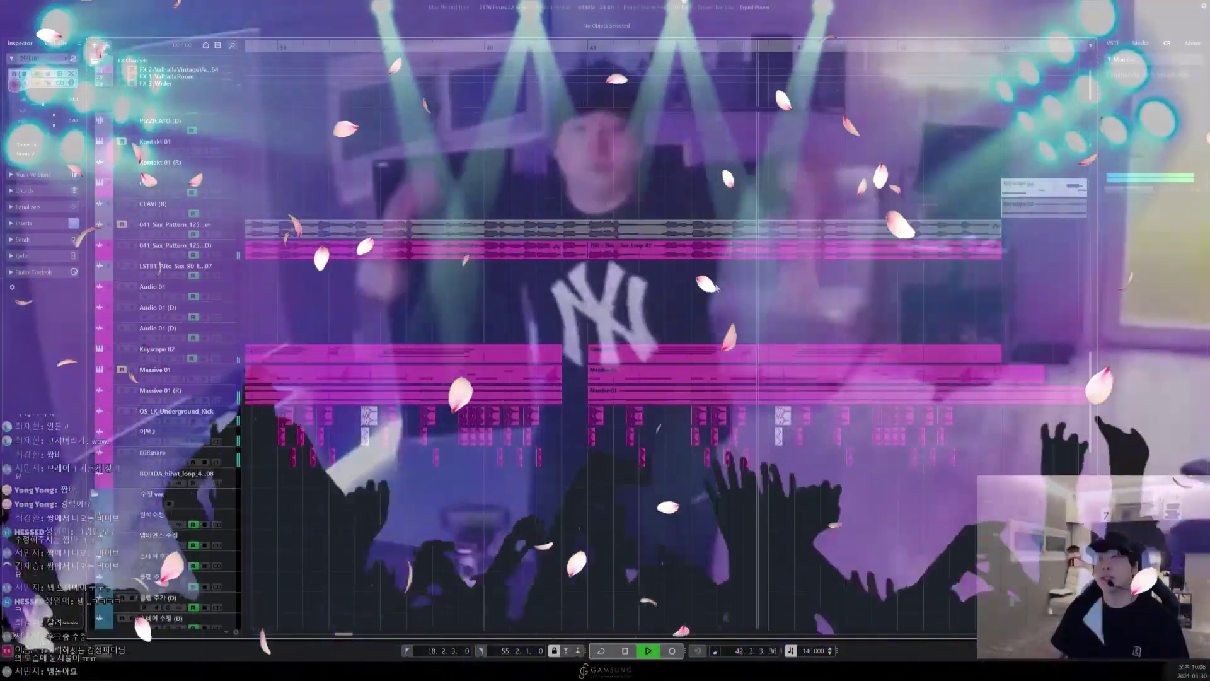
key("g")
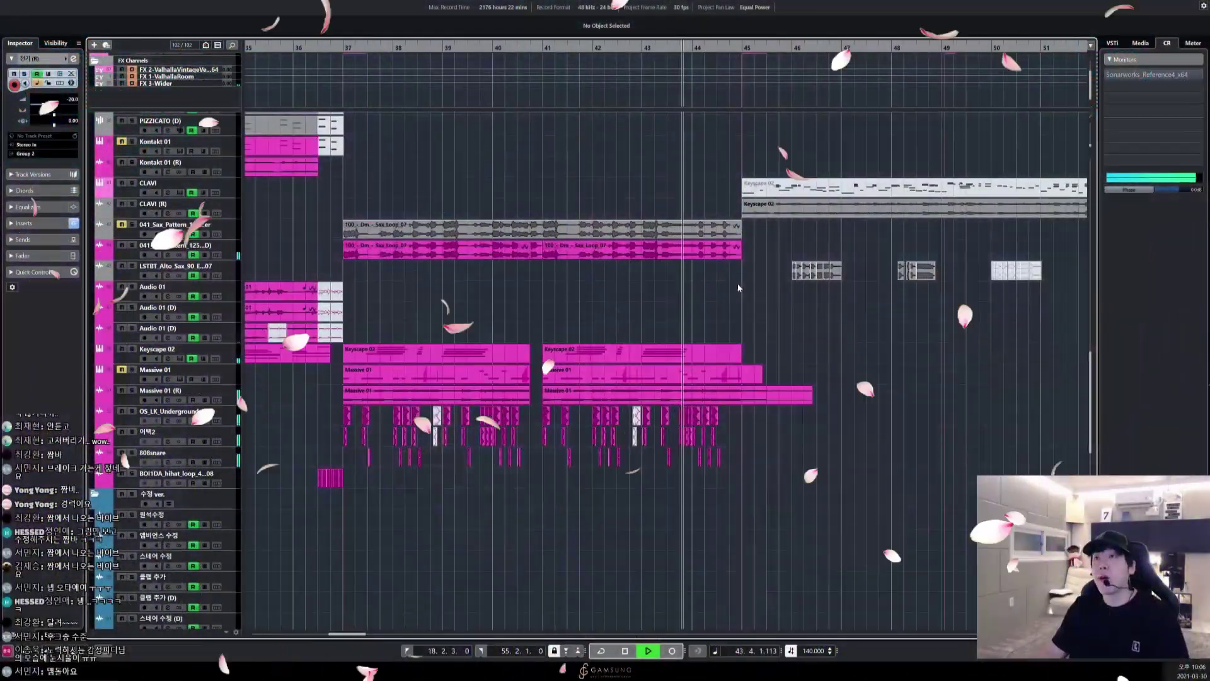
key("space")
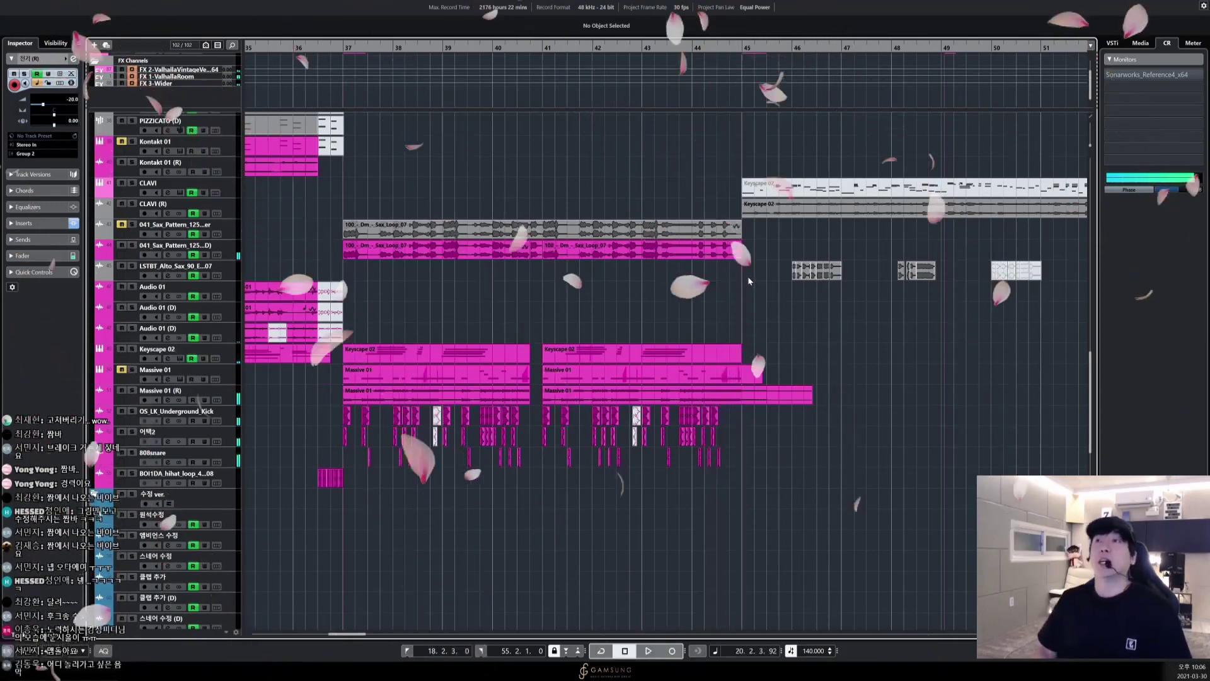